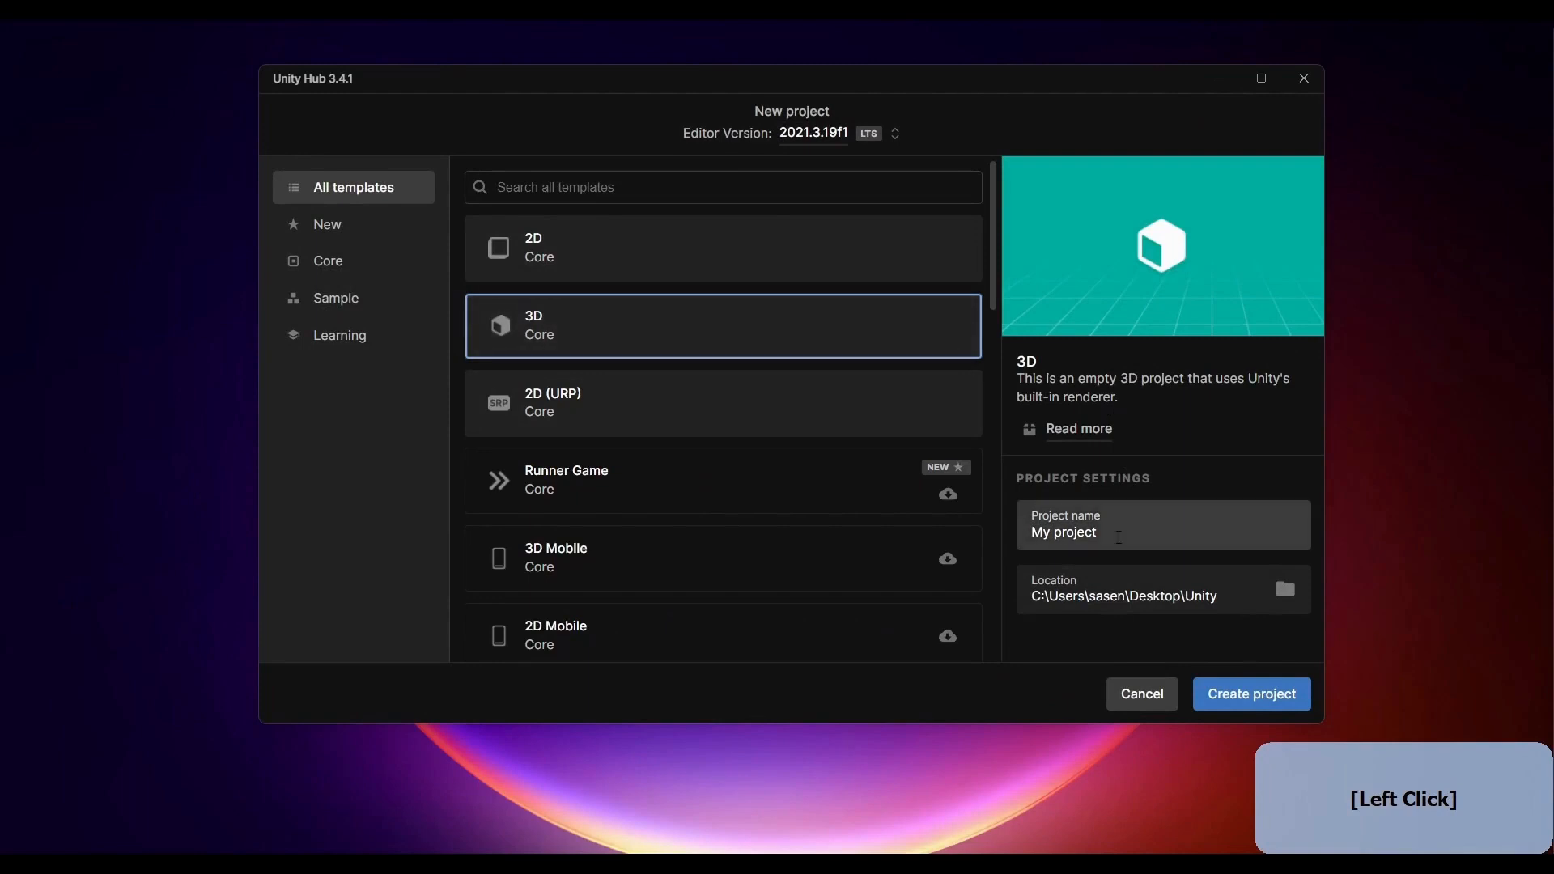
- Create a 3D project named Prvyx in the Desktop\Unity folder and maximize the editor window once it opens
{"action": "left_click_drag", "start_coordinate": [1100, 535], "coordinate": [1017, 542]}
{"action": "type", "text": "Prvy"}
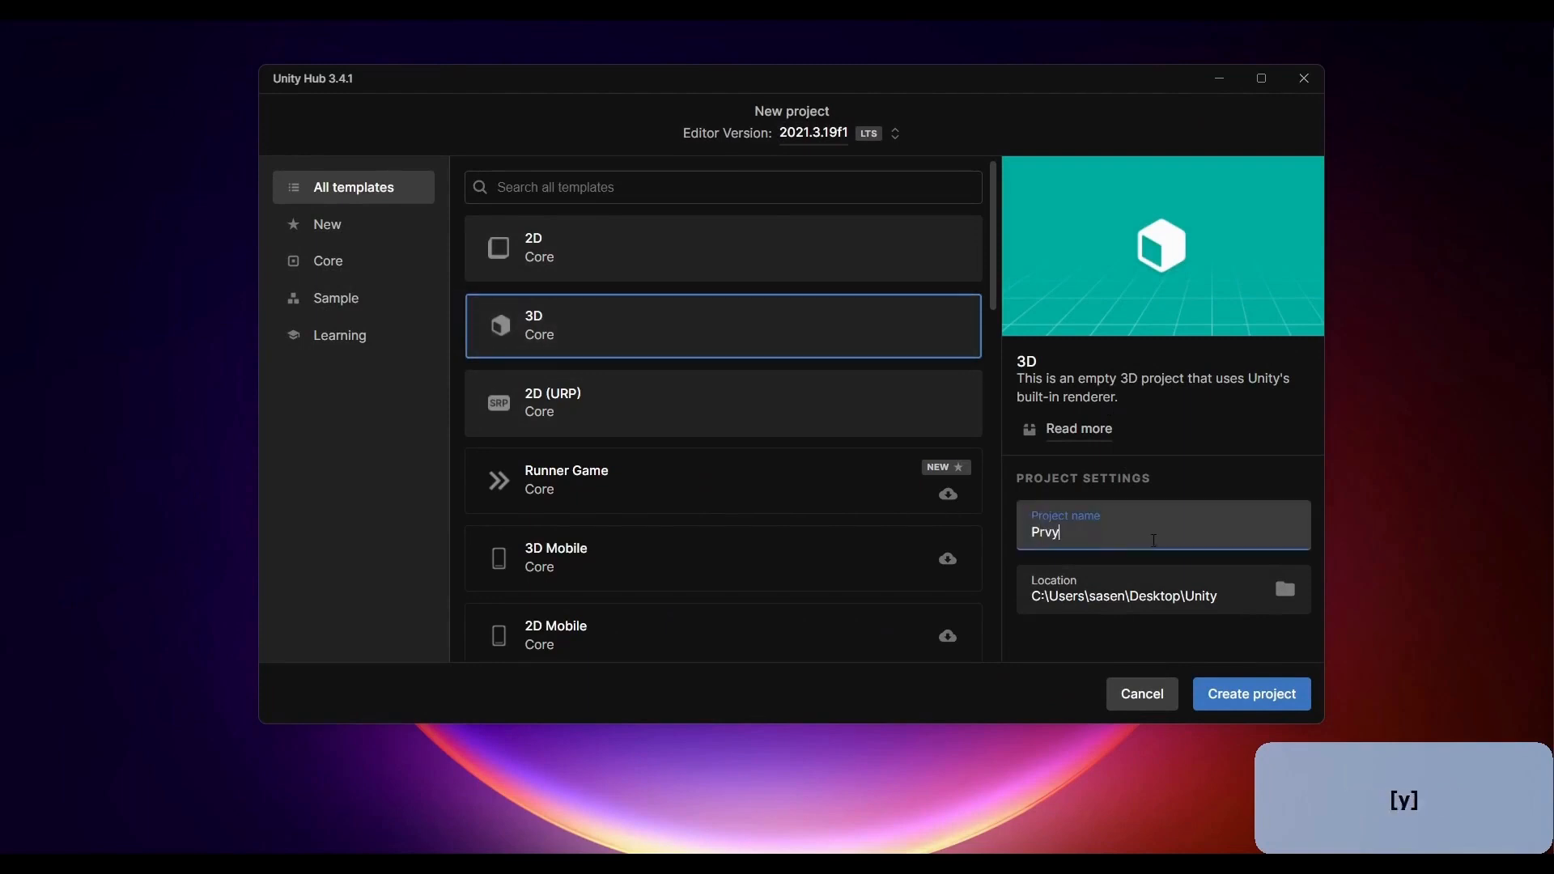
{"action": "type", "text": "x"}
{"action": "left_click", "coordinate": [1146, 603]}
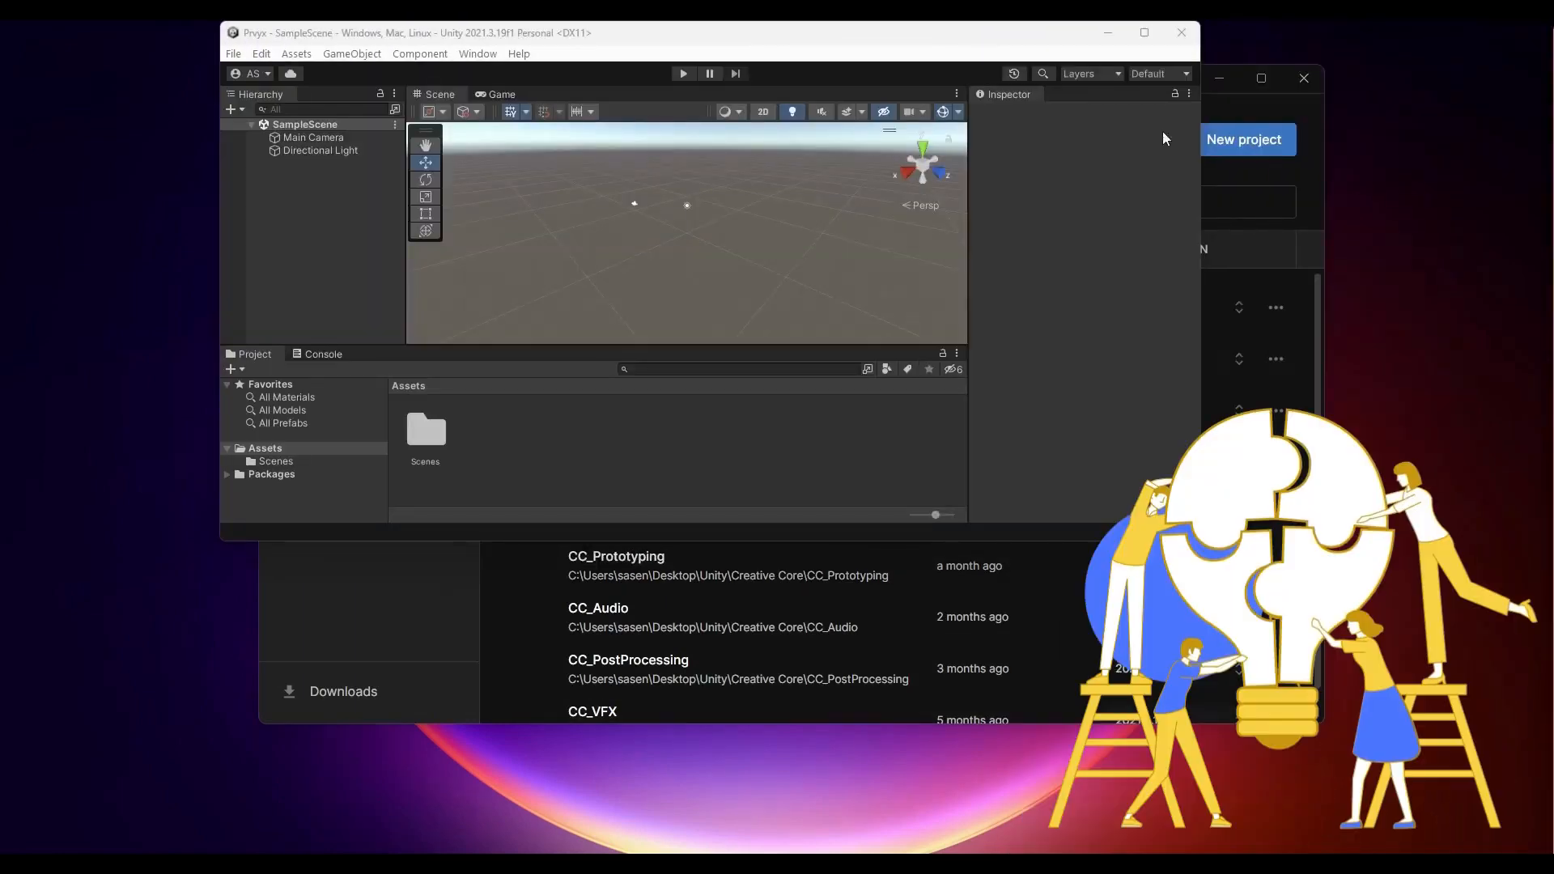
{"action": "left_click", "coordinate": [1148, 34]}
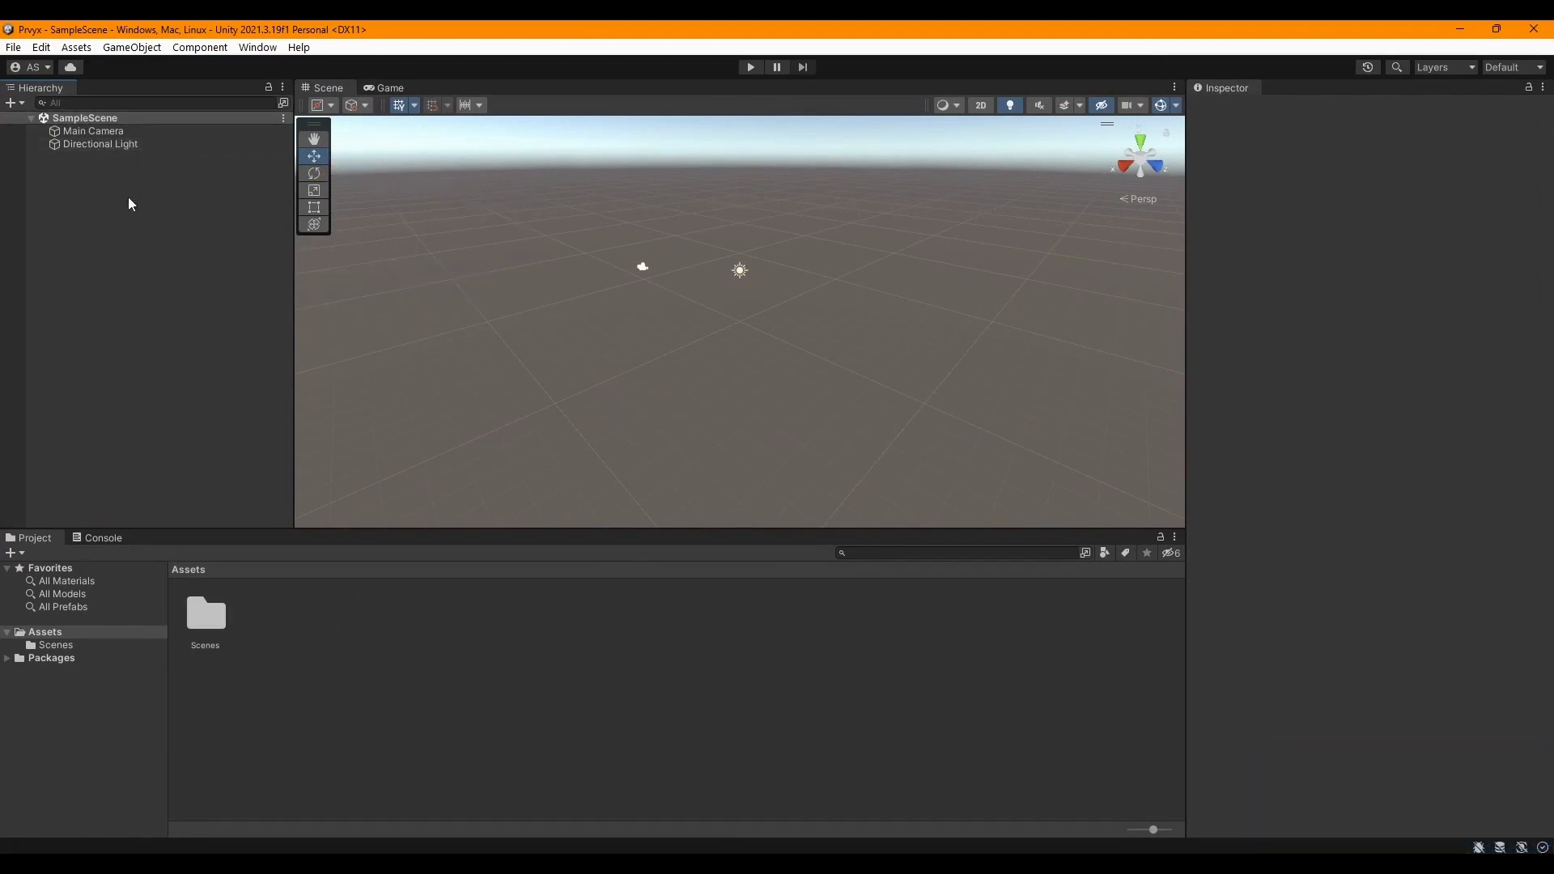
- Open the Scenes folder inside Assets and select the SampleScene asset
{"action": "left_click", "coordinate": [42, 636]}
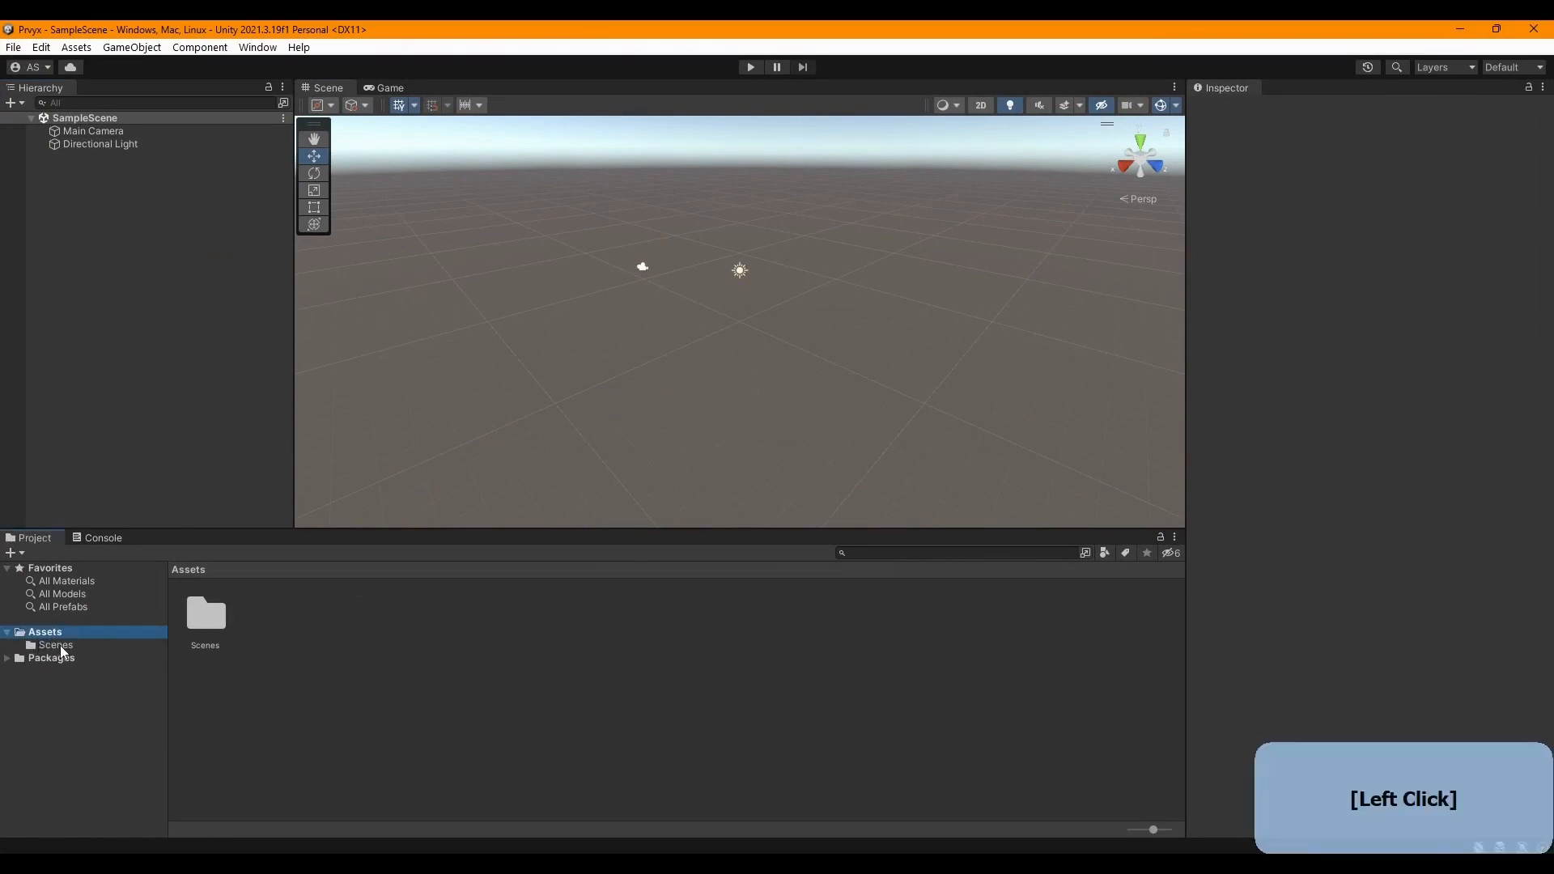
{"action": "left_click", "coordinate": [55, 646]}
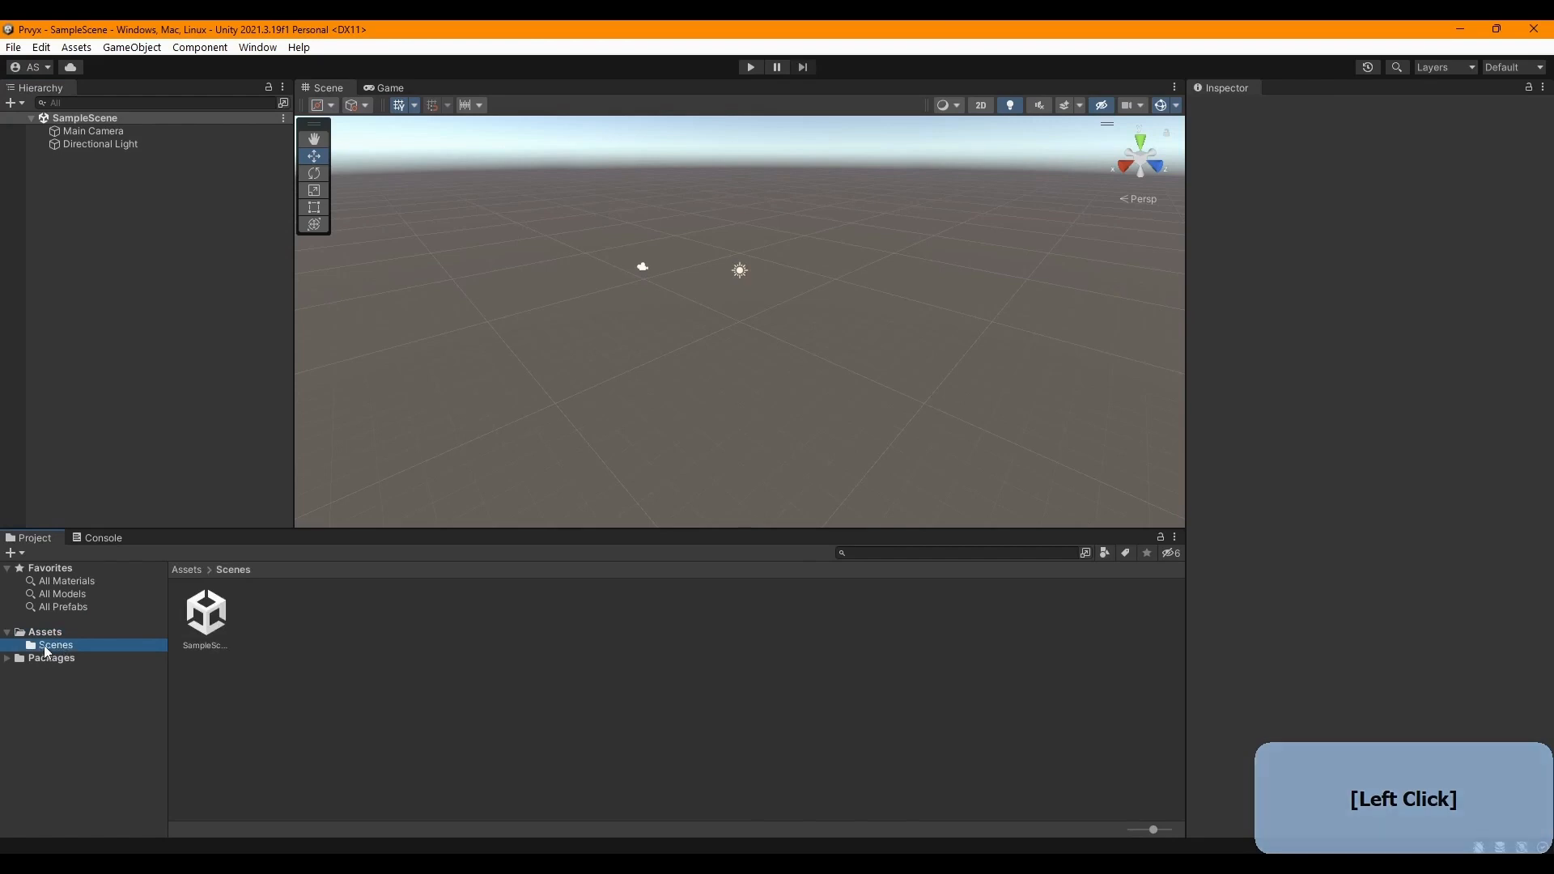
{"action": "left_click", "coordinate": [215, 623]}
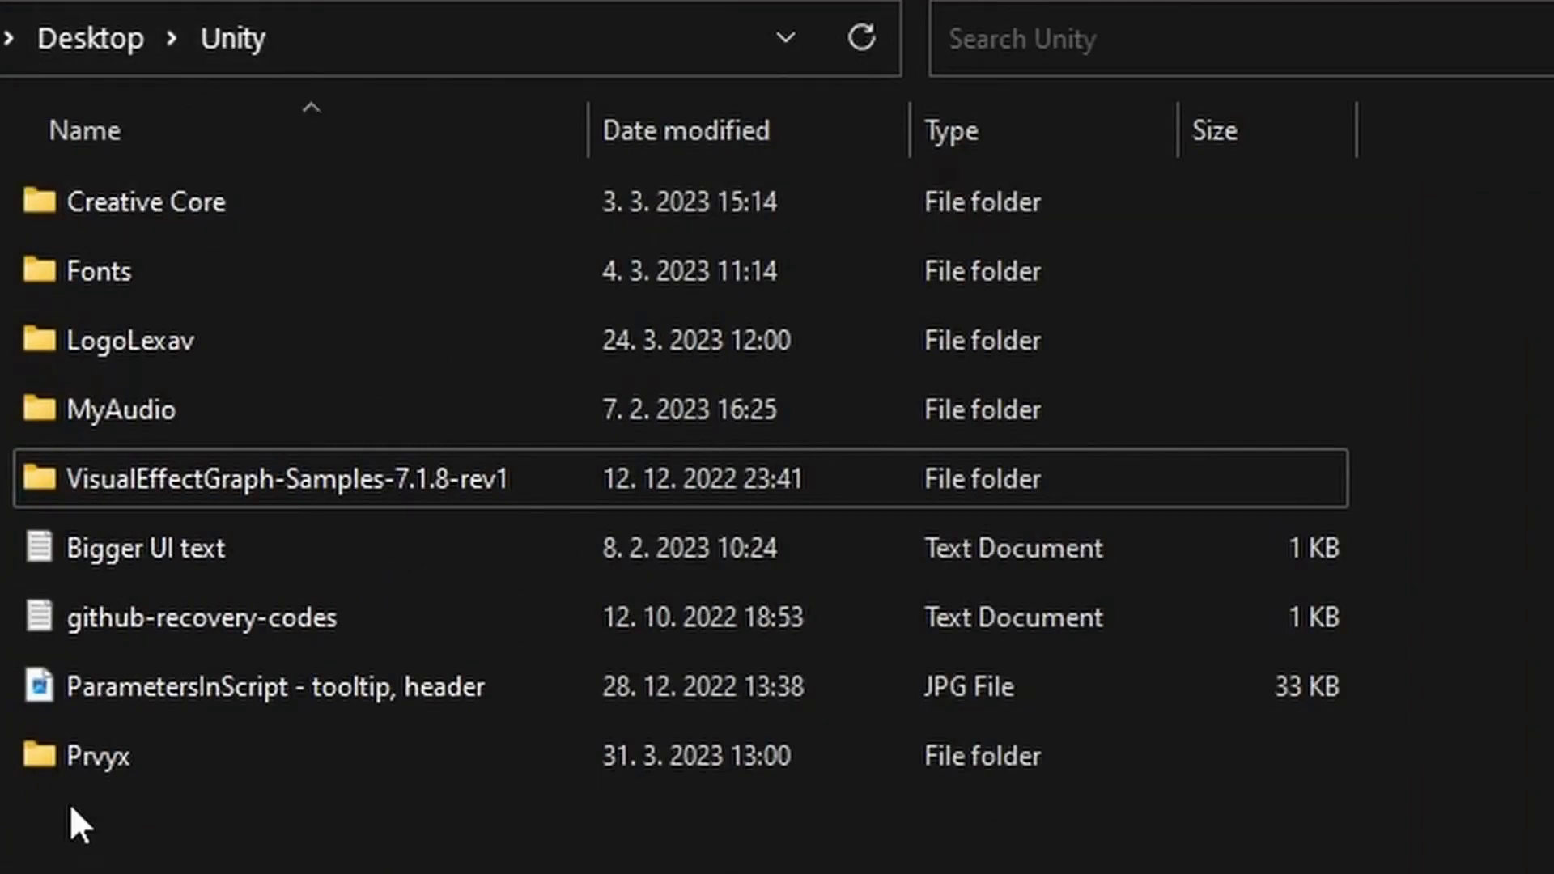
- In File Explorer, open the Prvyx project's Assets\Scenes folder and select SampleScene.unity
{"action": "double_click", "coordinate": [87, 761]}
{"action": "double_click", "coordinate": [116, 264]}
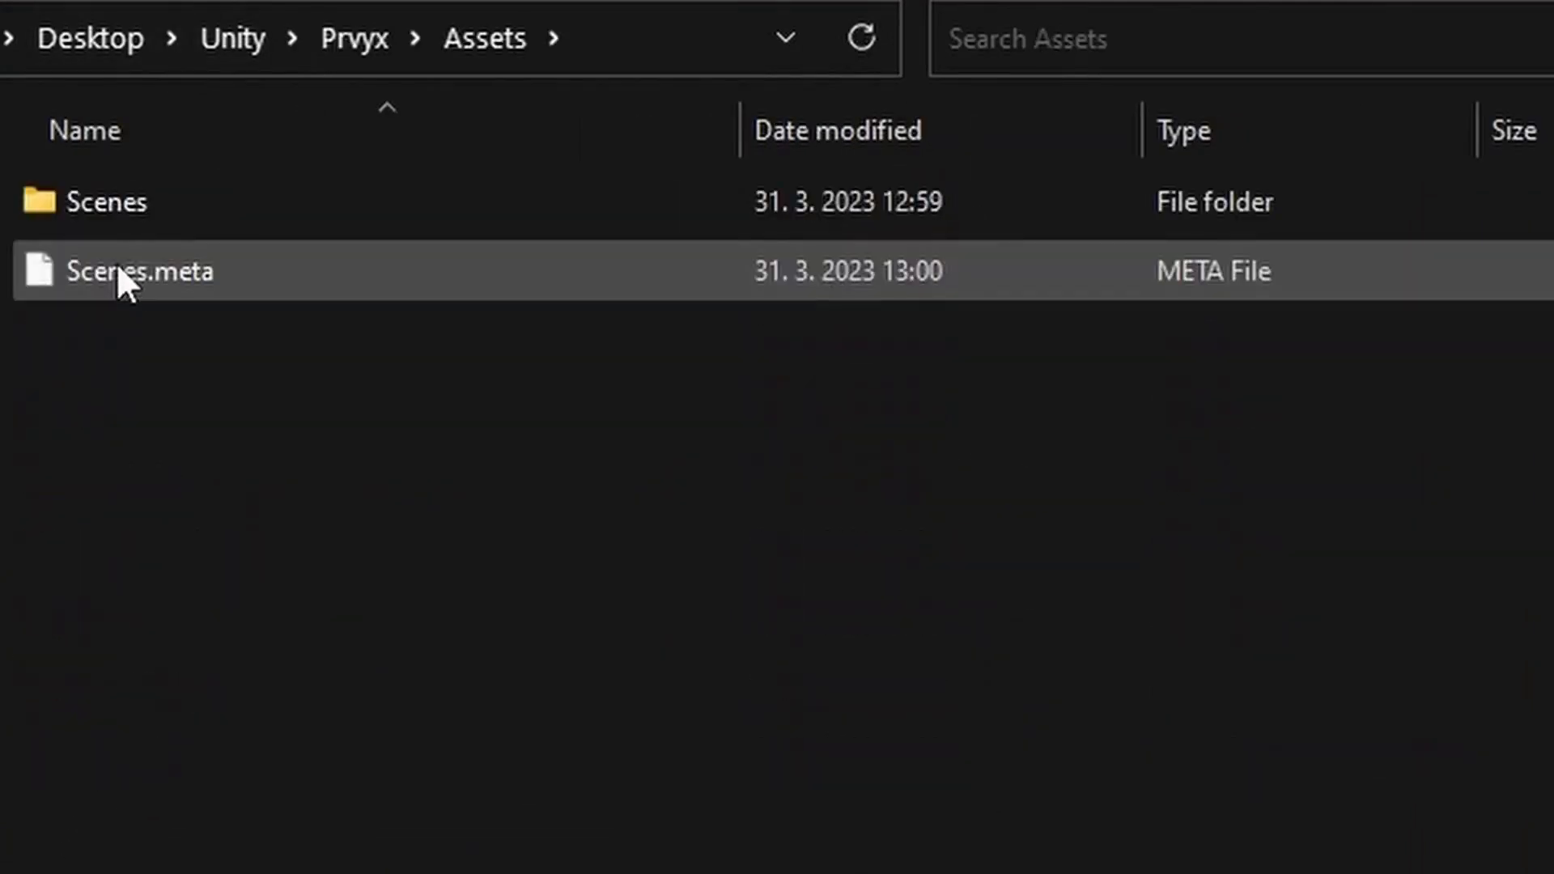
{"action": "double_click", "coordinate": [103, 201]}
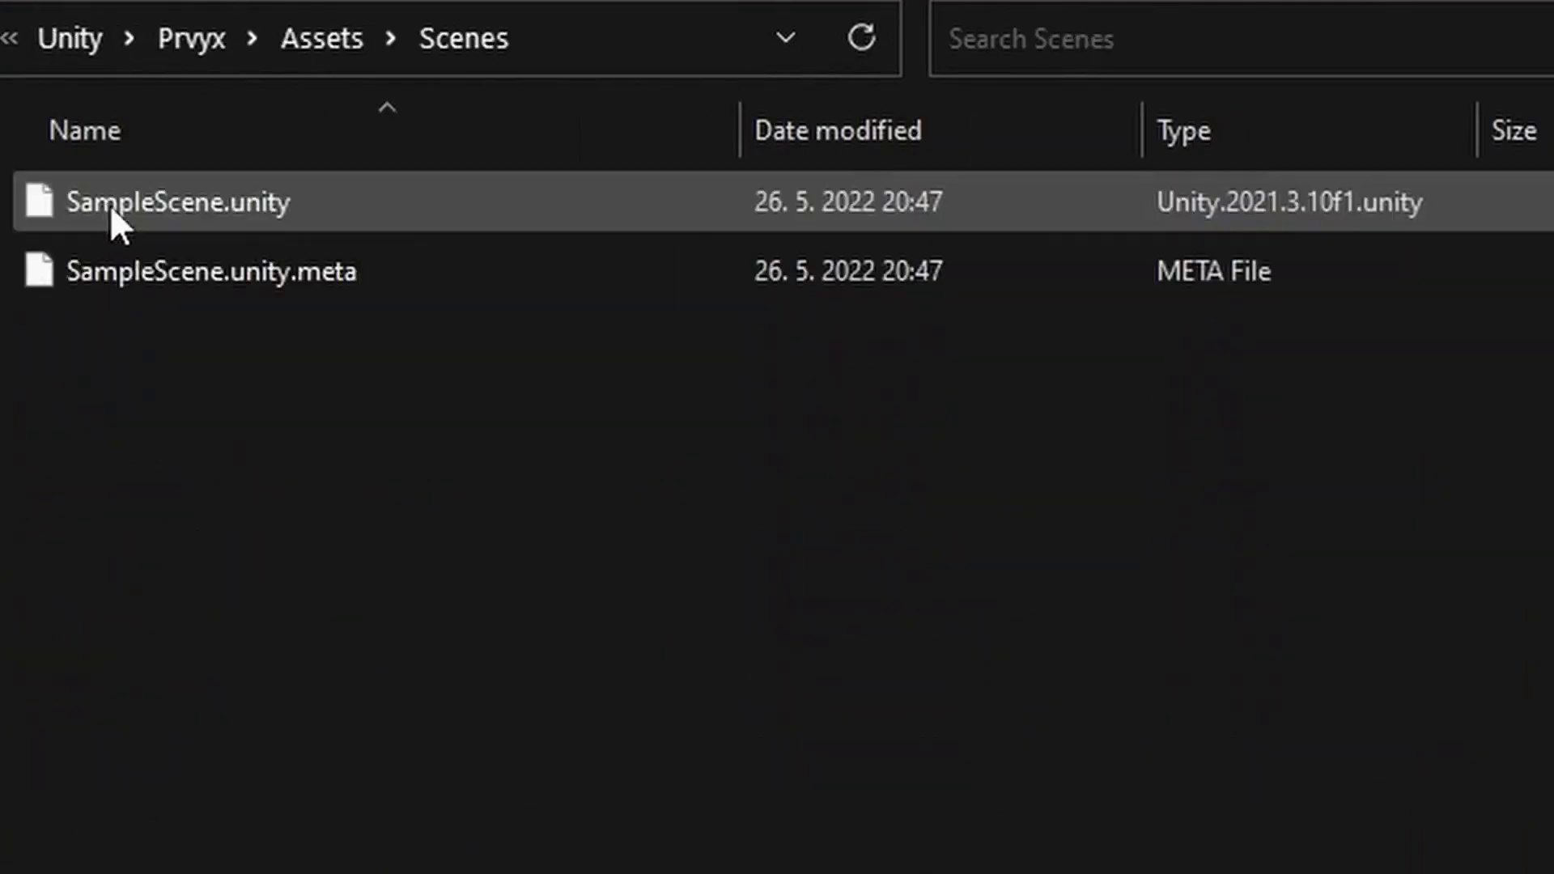
{"action": "left_click", "coordinate": [184, 198]}
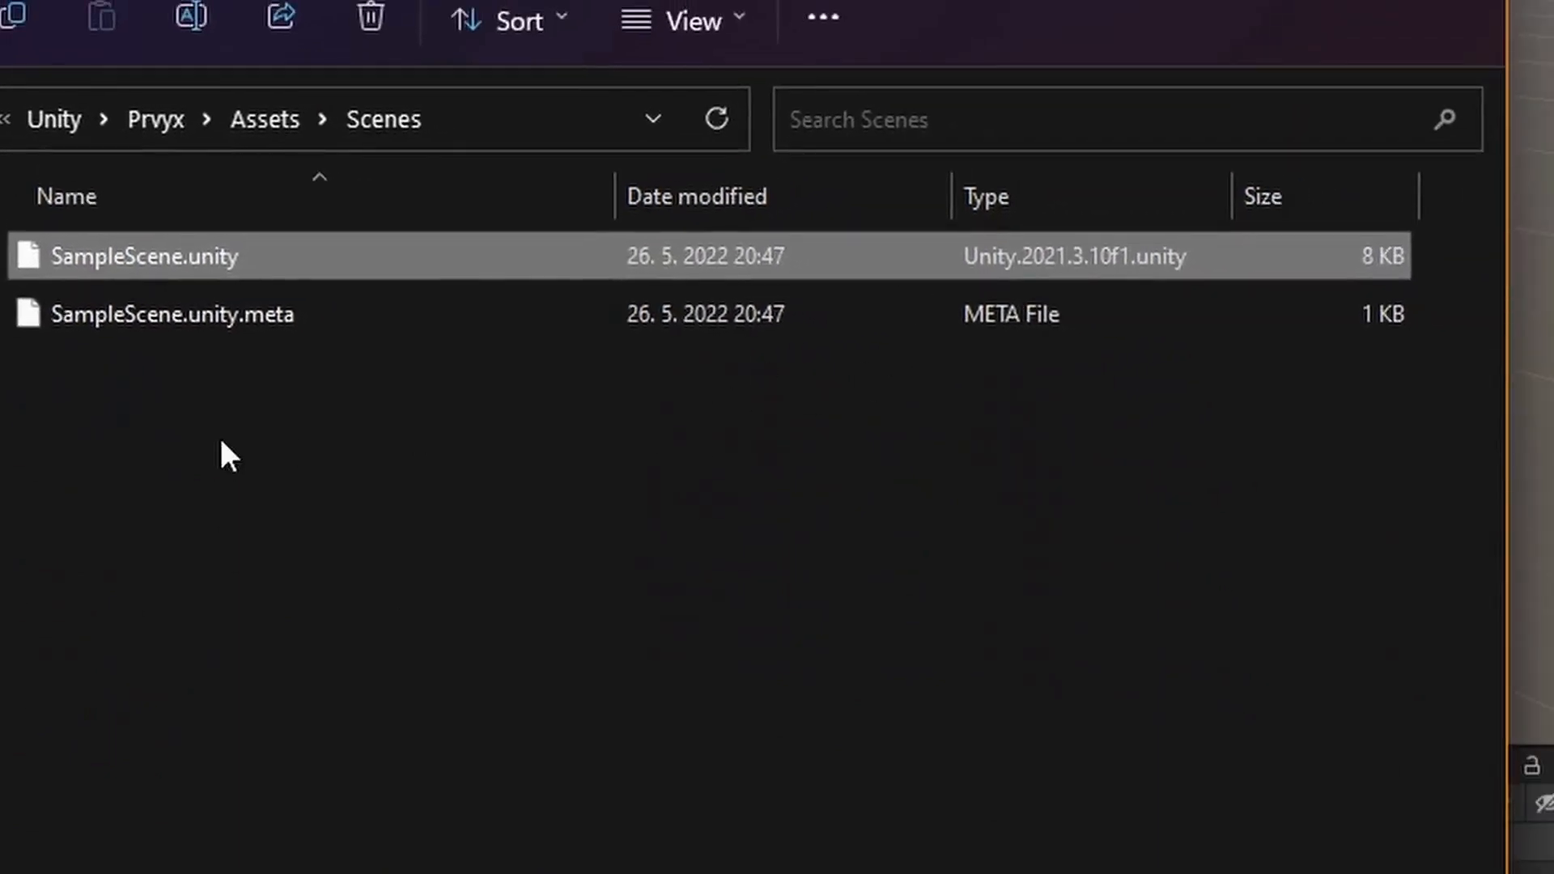
- Create a text document named halo in the project's Scenes folder and switch back to Unity
{"action": "right_click", "coordinate": [221, 443]}
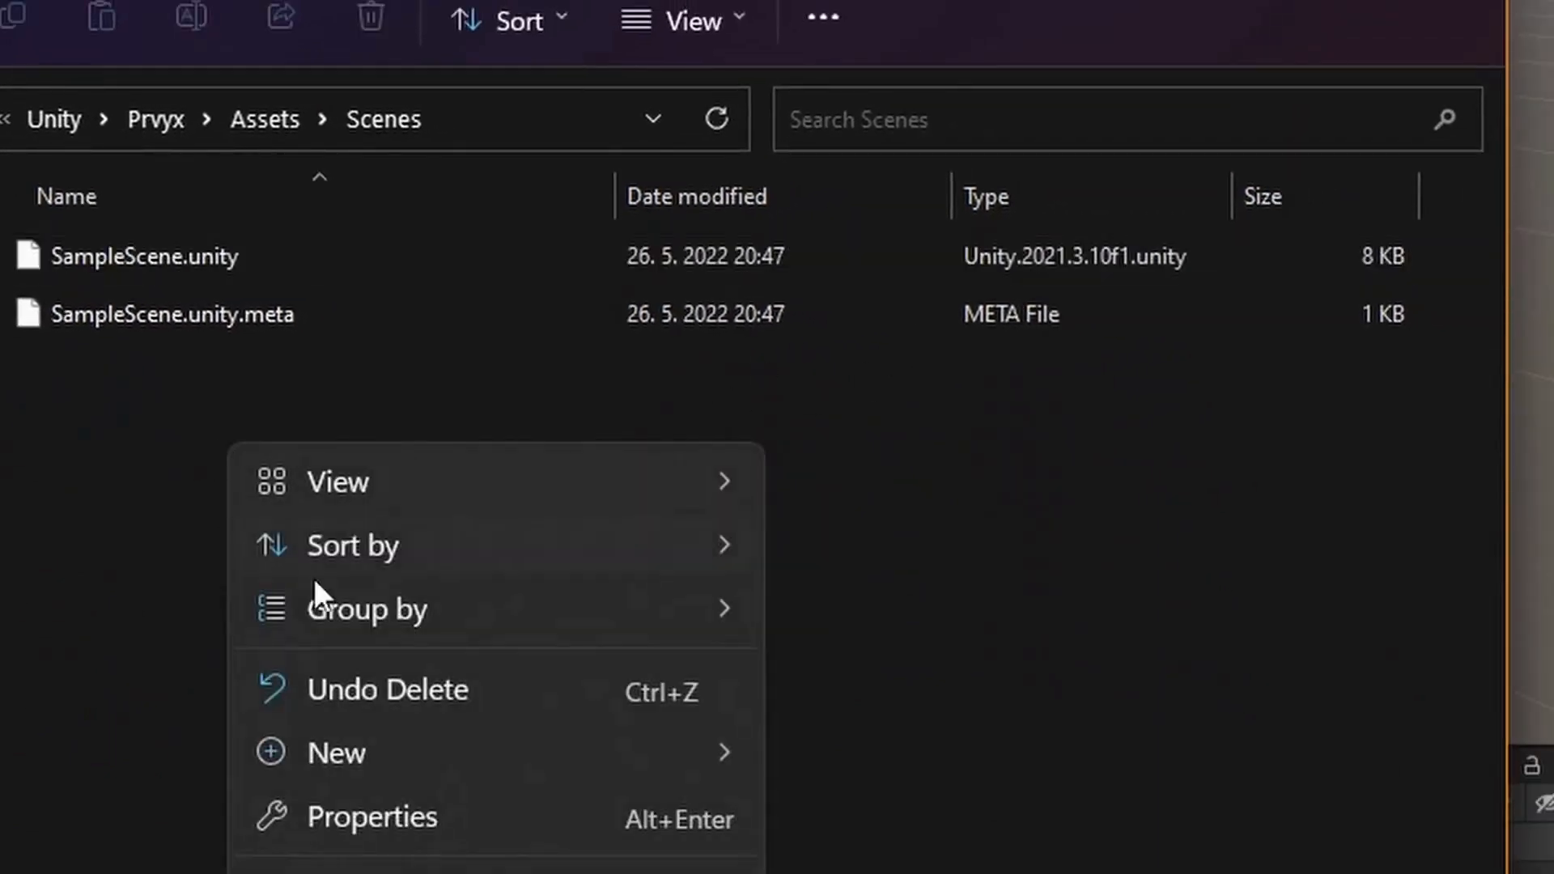
{"action": "mouse_move", "coordinate": [517, 747]}
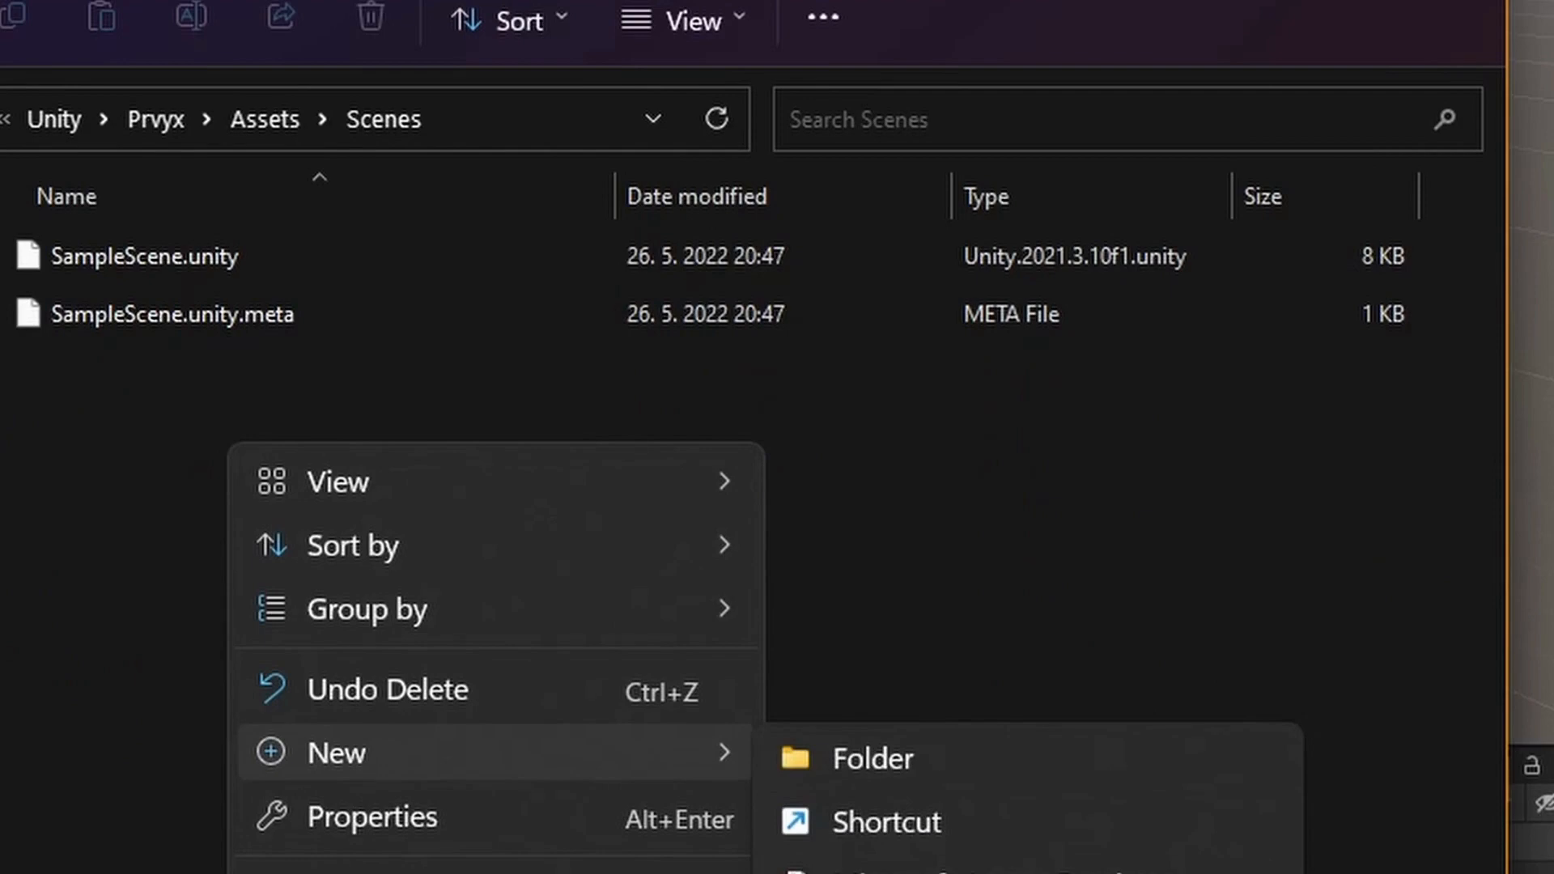
{"action": "left_click", "coordinate": [915, 871]}
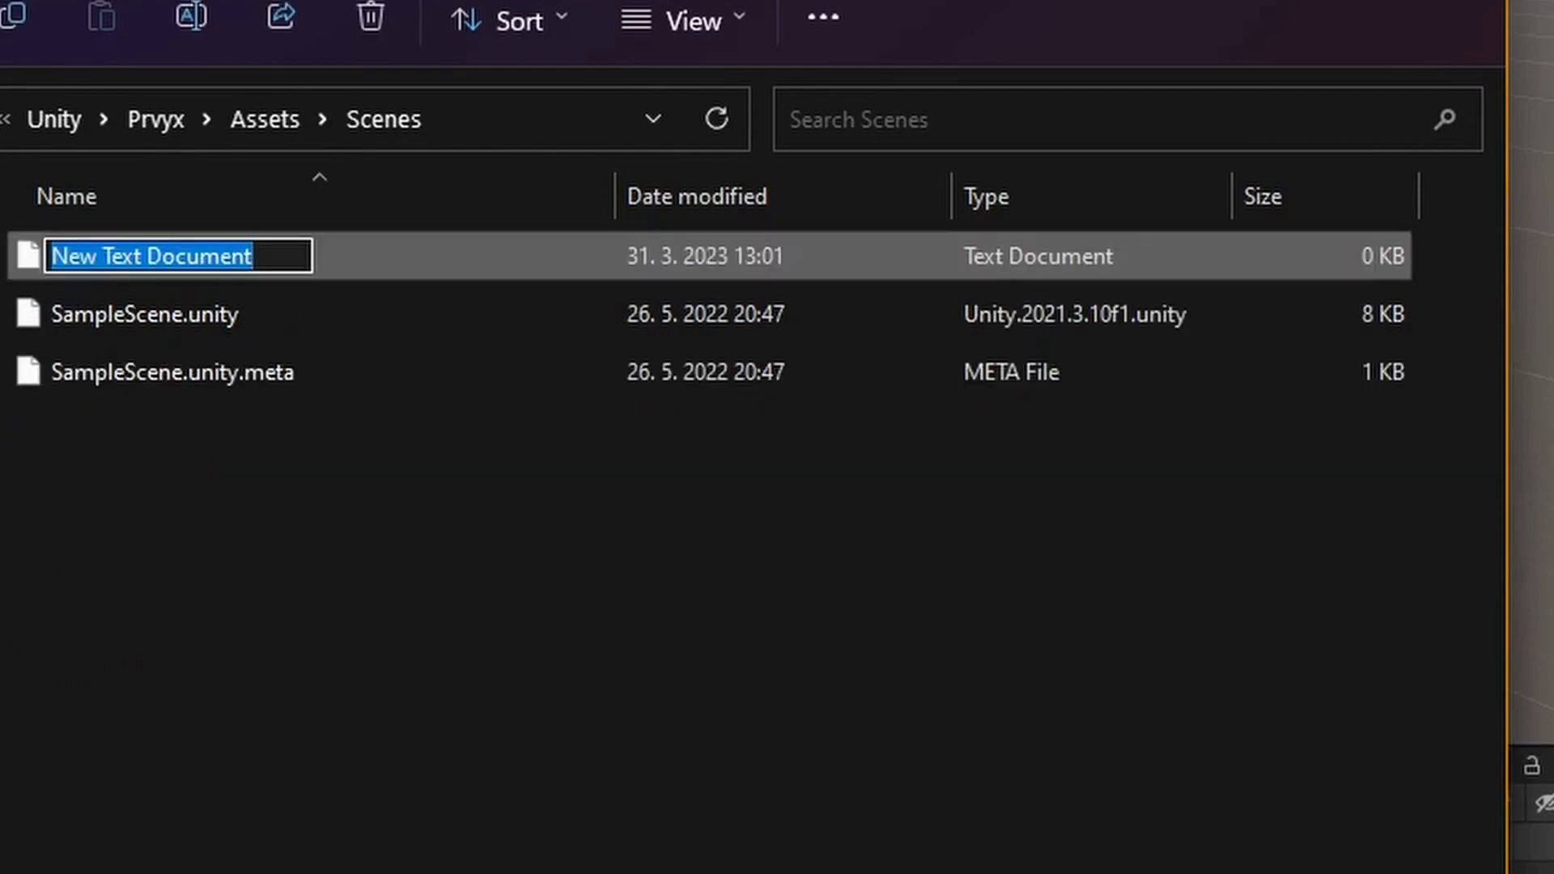
{"action": "type", "text": "g"}
{"action": "type", "text": "alo"}
{"action": "key", "text": "Return"}
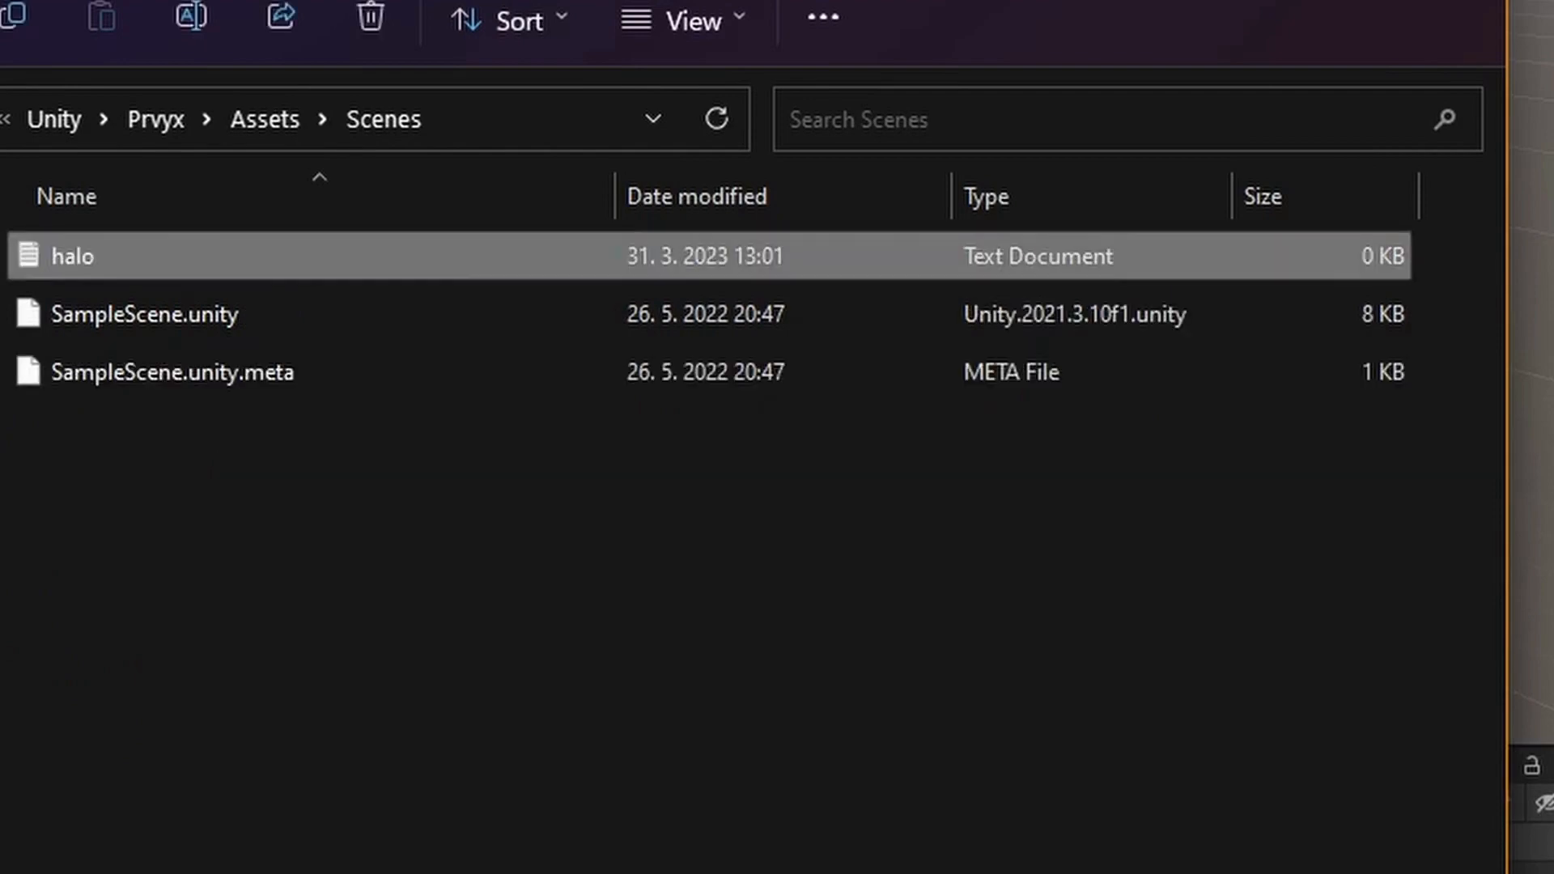
{"action": "key", "text": "ctrl+space"}
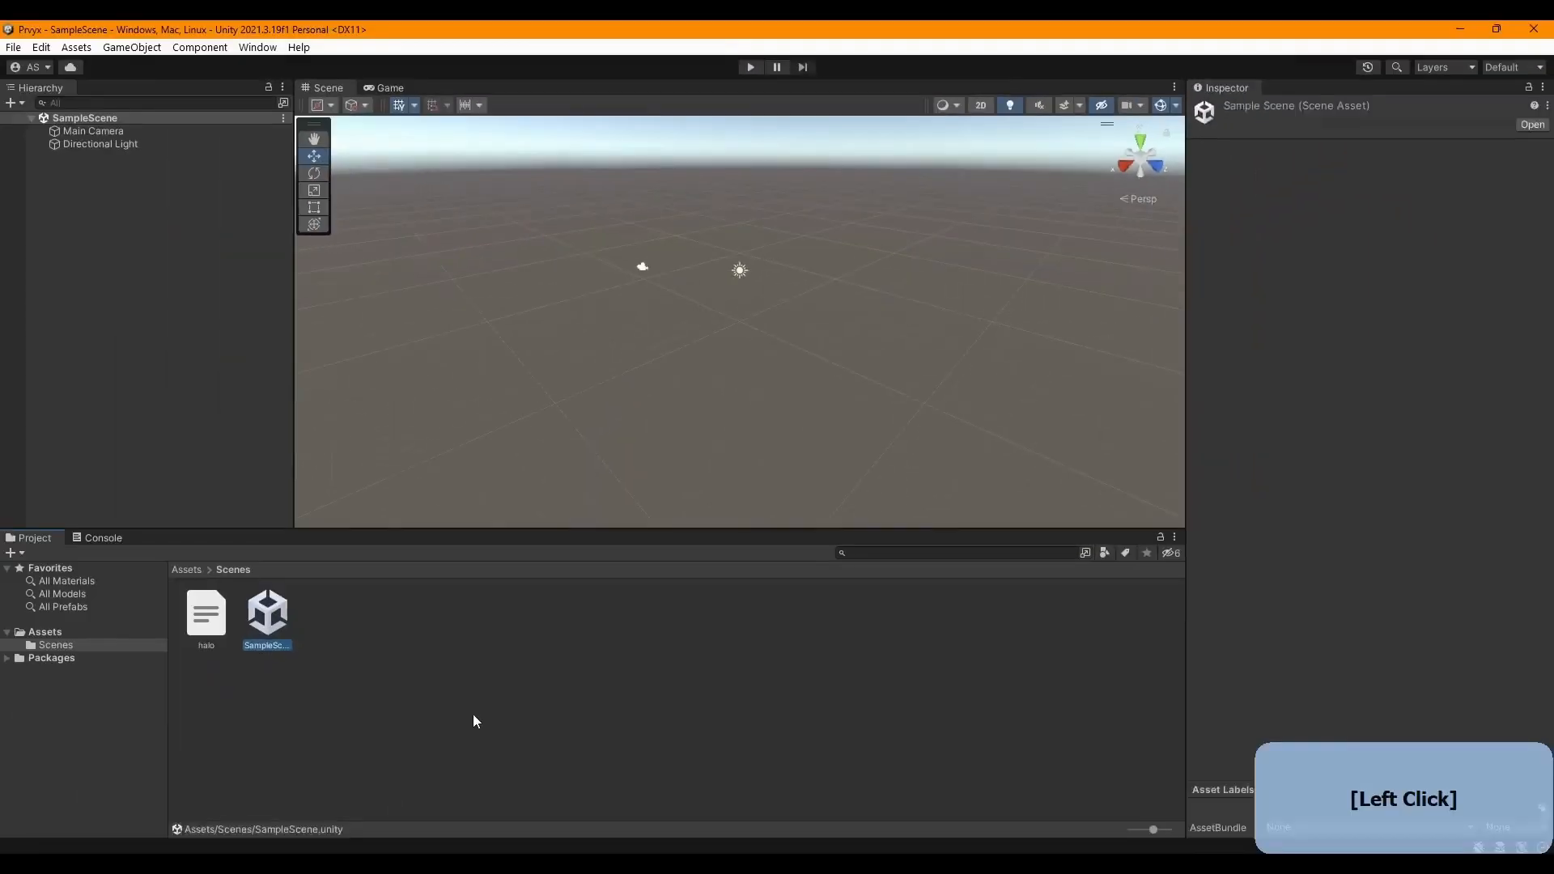
- Inspect the Directional Light and Main Camera components, collapsing the camera's Camera component and keeping its Transform expanded
{"action": "left_click", "coordinate": [101, 143]}
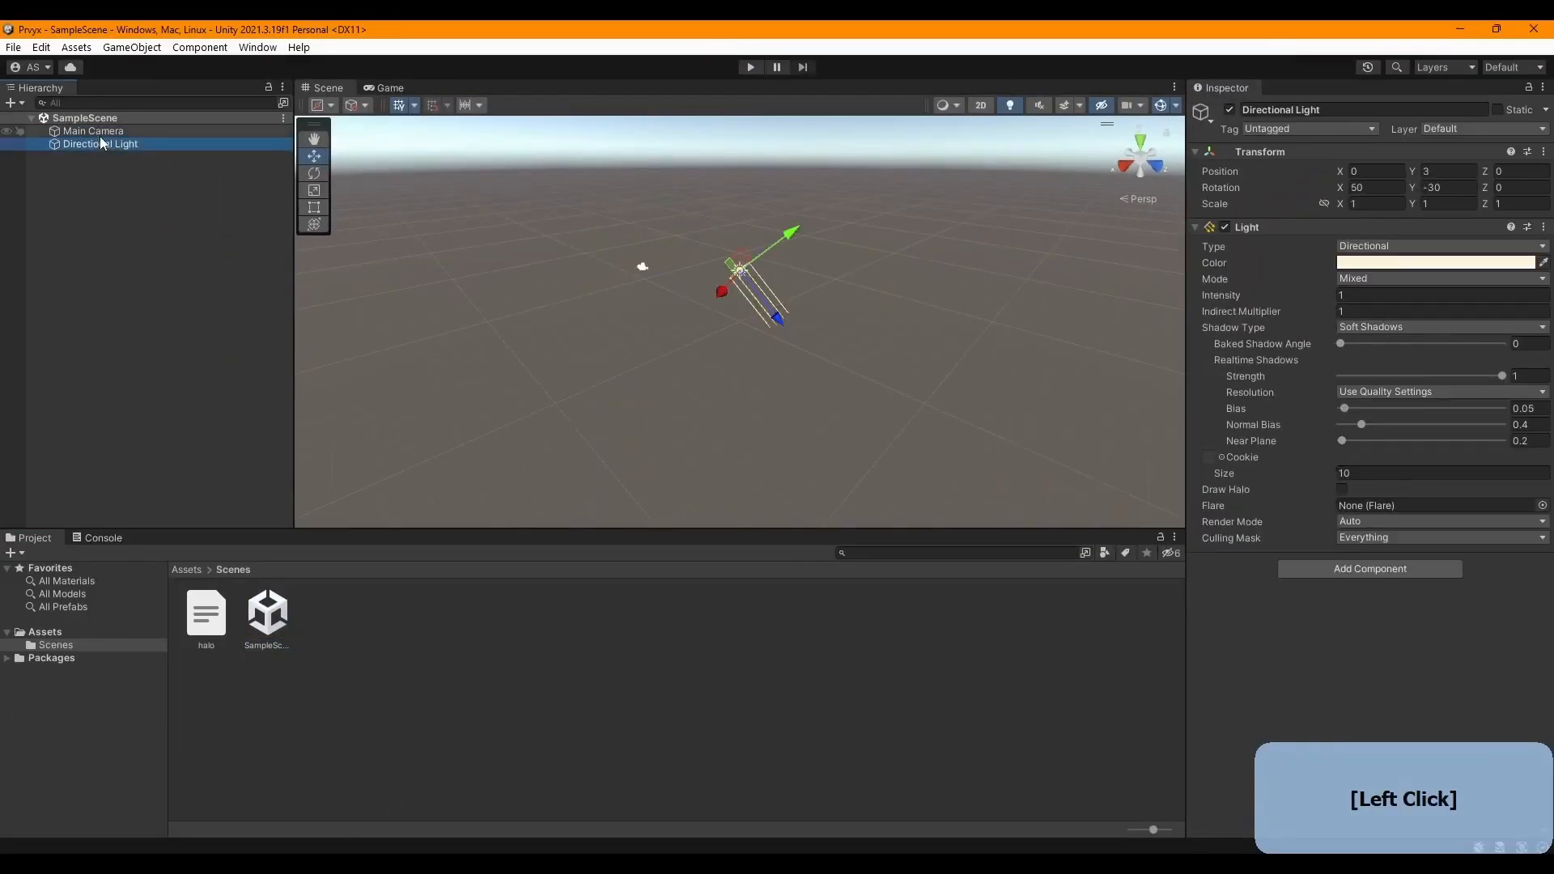
{"action": "left_click", "coordinate": [95, 131]}
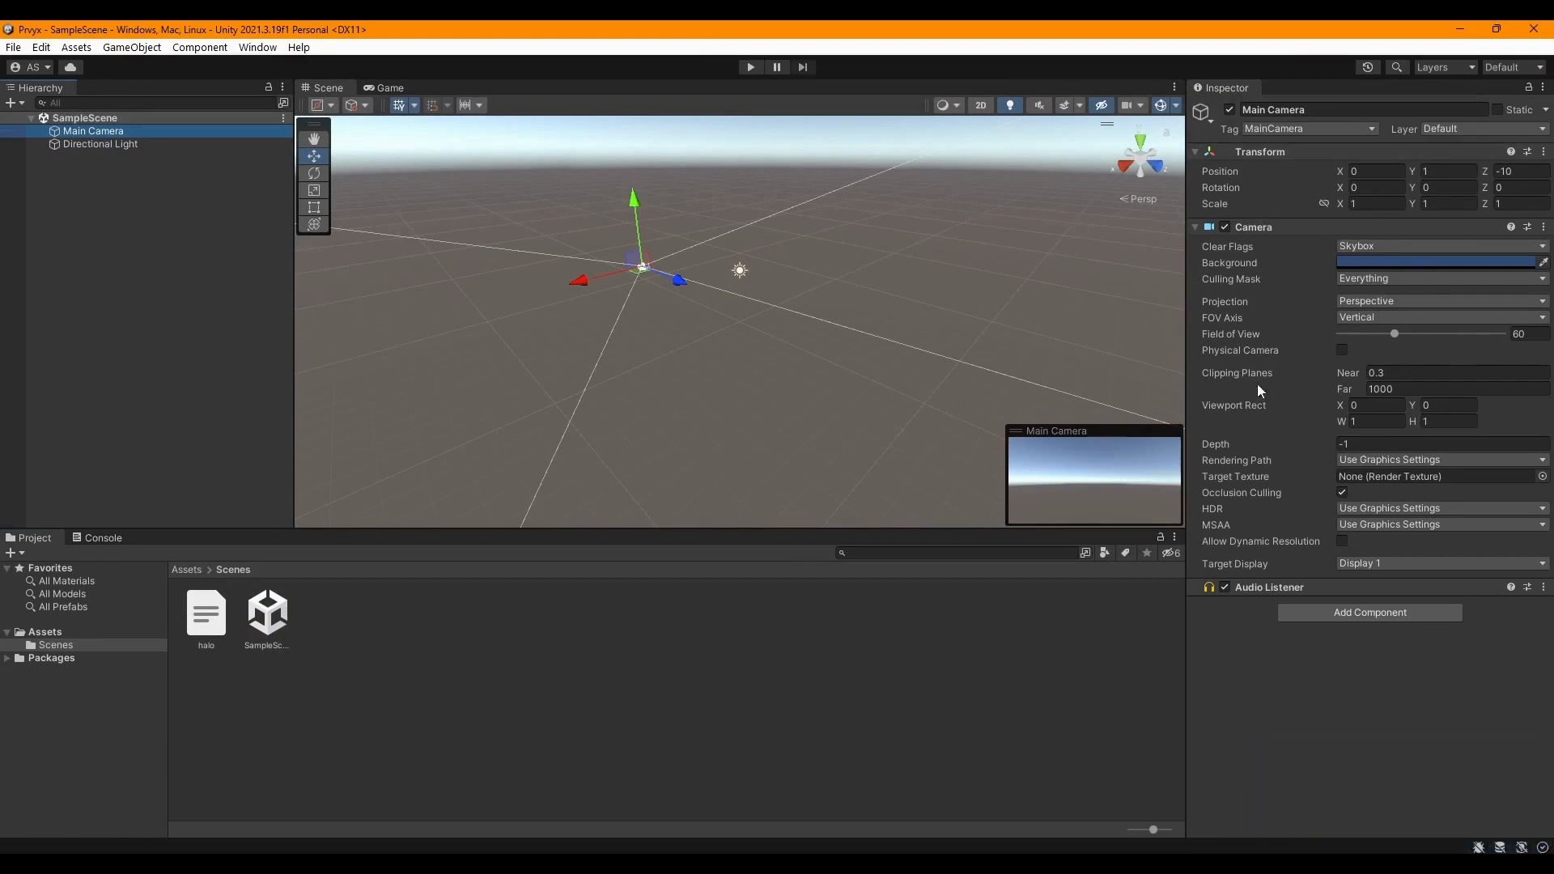
{"action": "left_click", "coordinate": [1254, 152]}
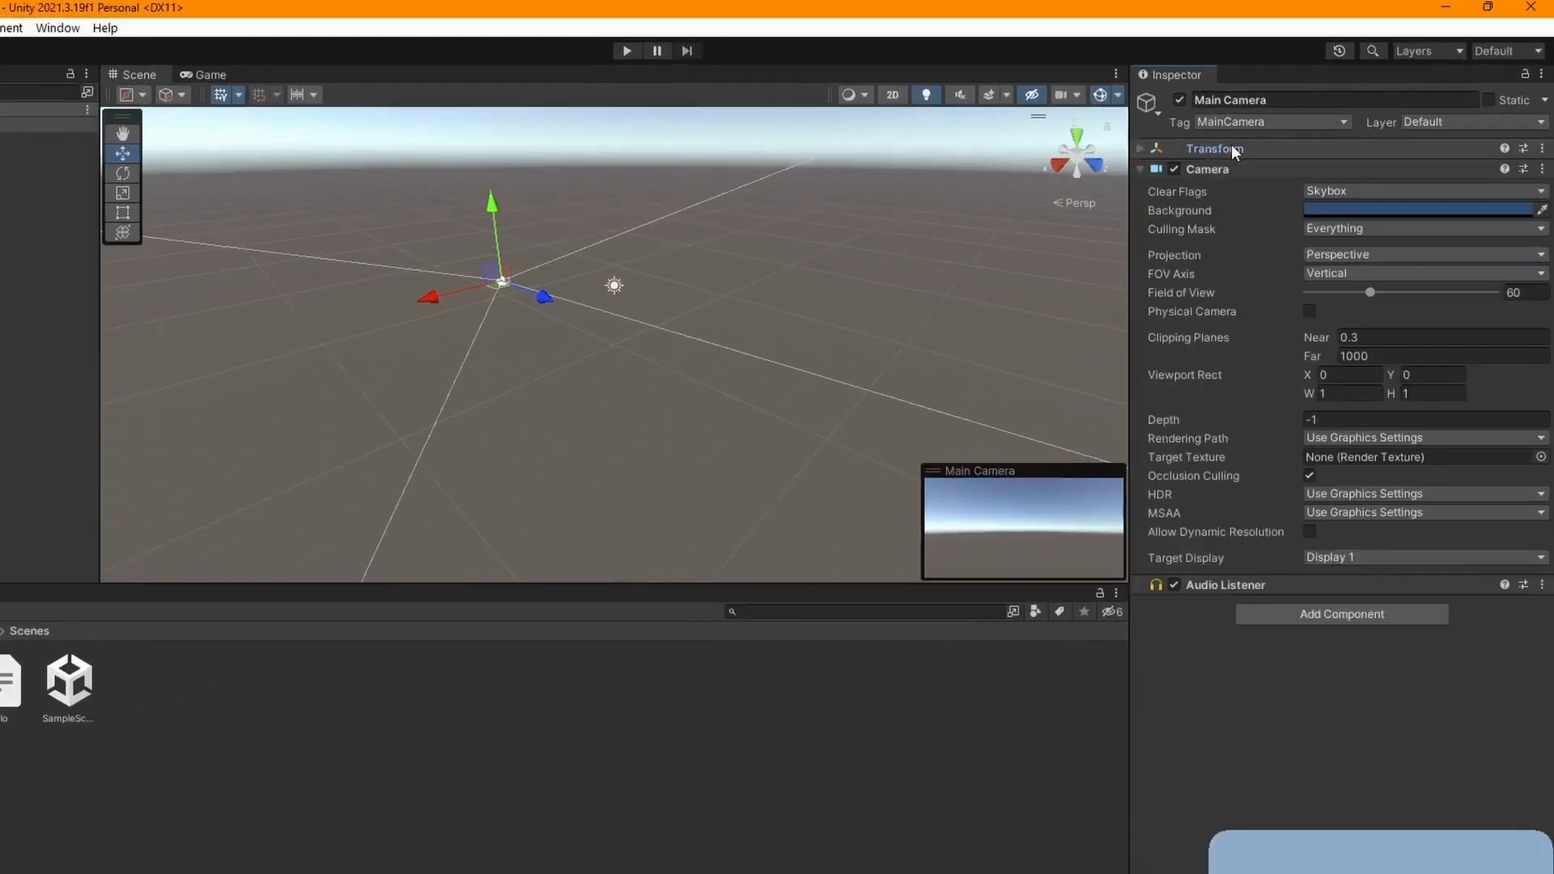
{"action": "left_click", "coordinate": [1268, 172]}
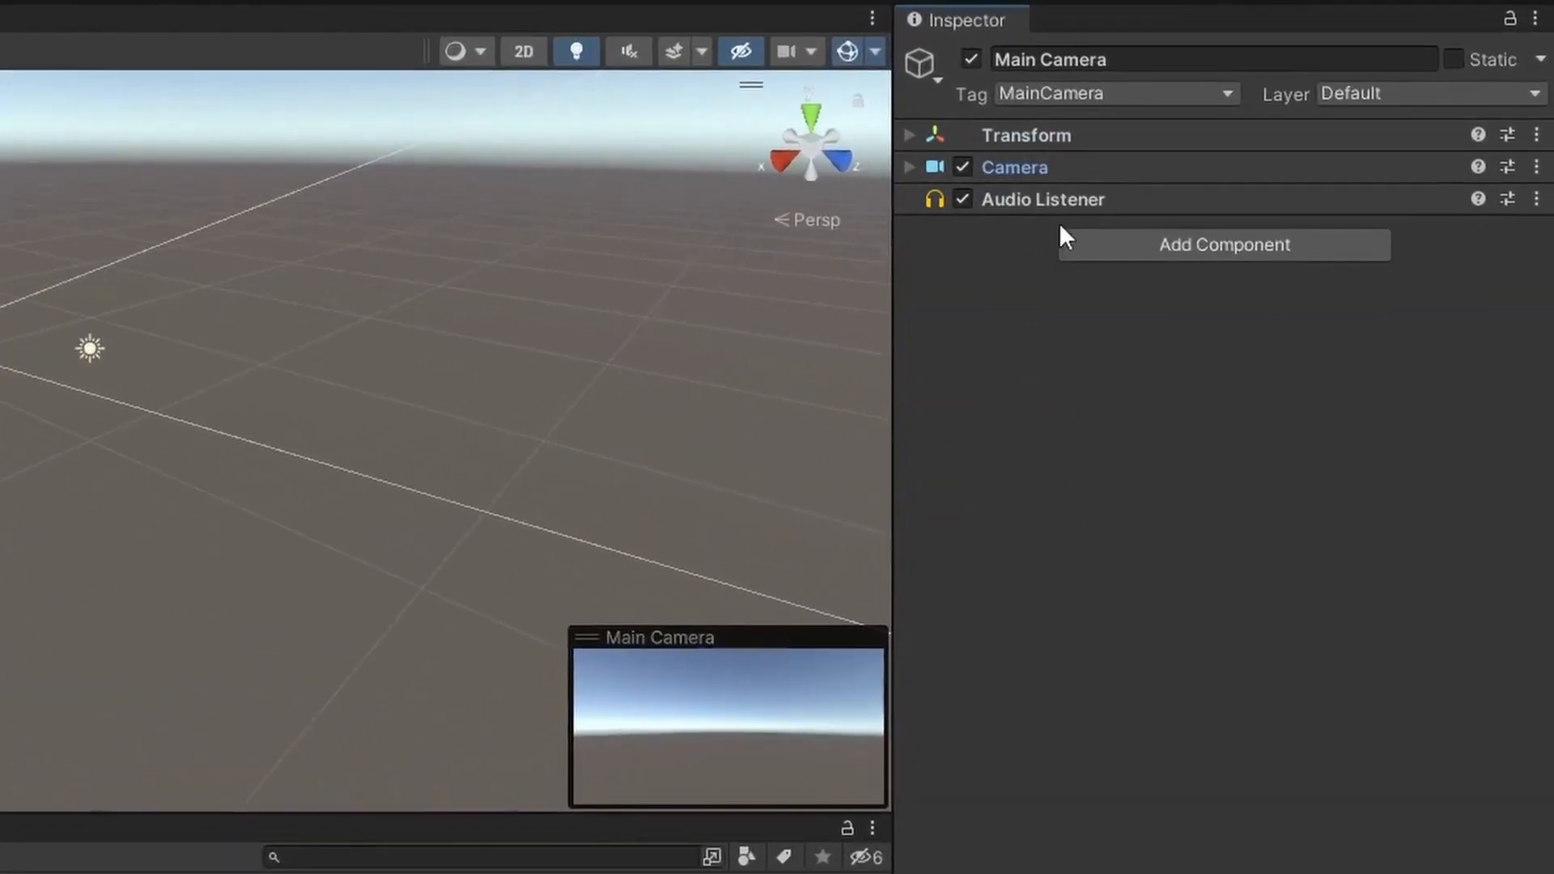
{"action": "left_click", "coordinate": [1070, 133]}
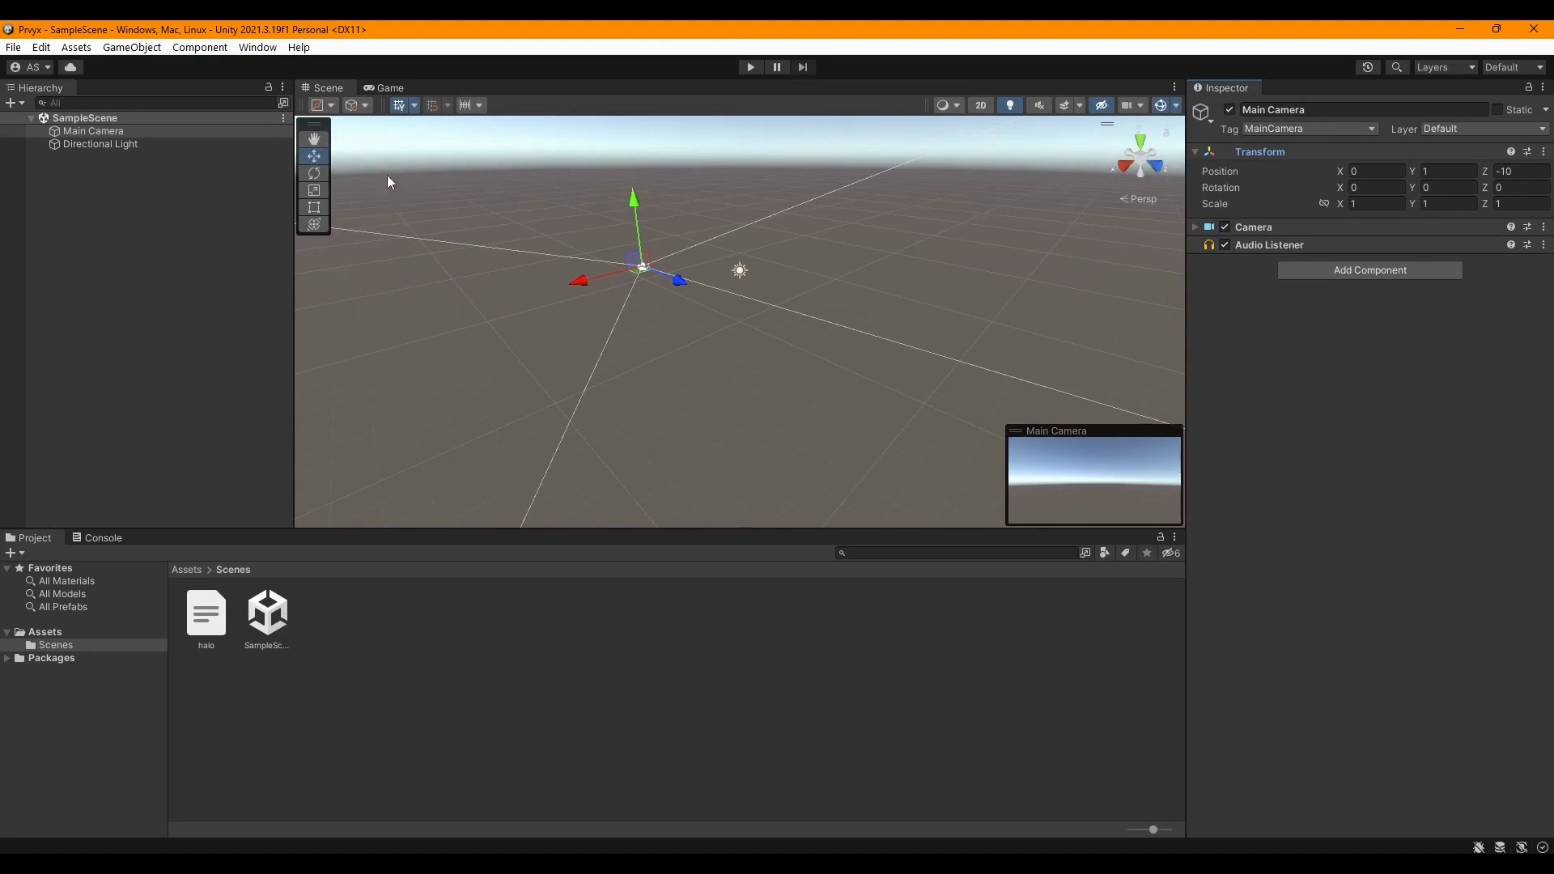
- Activate the Hand tool and practise panning, rotating and orbiting the Scene view around the camera and light
{"action": "key", "text": "q"}
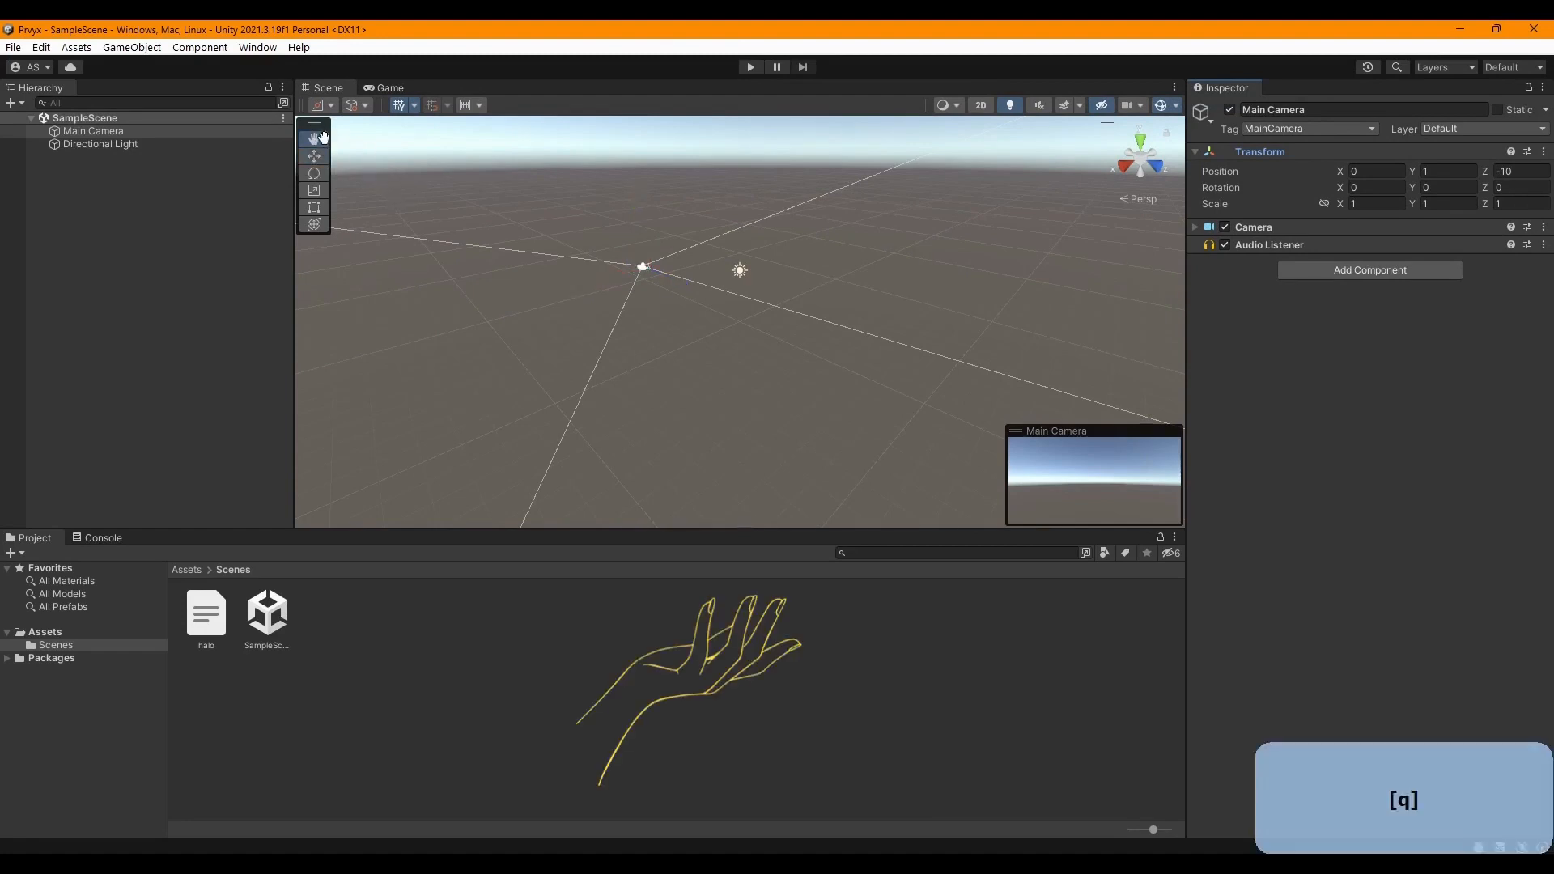
{"action": "mouse_move", "coordinate": [630, 284]}
{"action": "left_mouse_down"}
{"action": "mouse_move", "coordinate": [493, 294]}
{"action": "mouse_move", "coordinate": [849, 319]}
{"action": "mouse_move", "coordinate": [639, 313]}
{"action": "mouse_move", "coordinate": [725, 306]}
{"action": "mouse_move", "coordinate": [639, 299]}
{"action": "mouse_move", "coordinate": [828, 292]}
{"action": "mouse_move", "coordinate": [483, 292]}
{"action": "mouse_move", "coordinate": [922, 288]}
{"action": "mouse_move", "coordinate": [582, 289]}
{"action": "mouse_move", "coordinate": [621, 280]}
{"action": "left_mouse_up"}
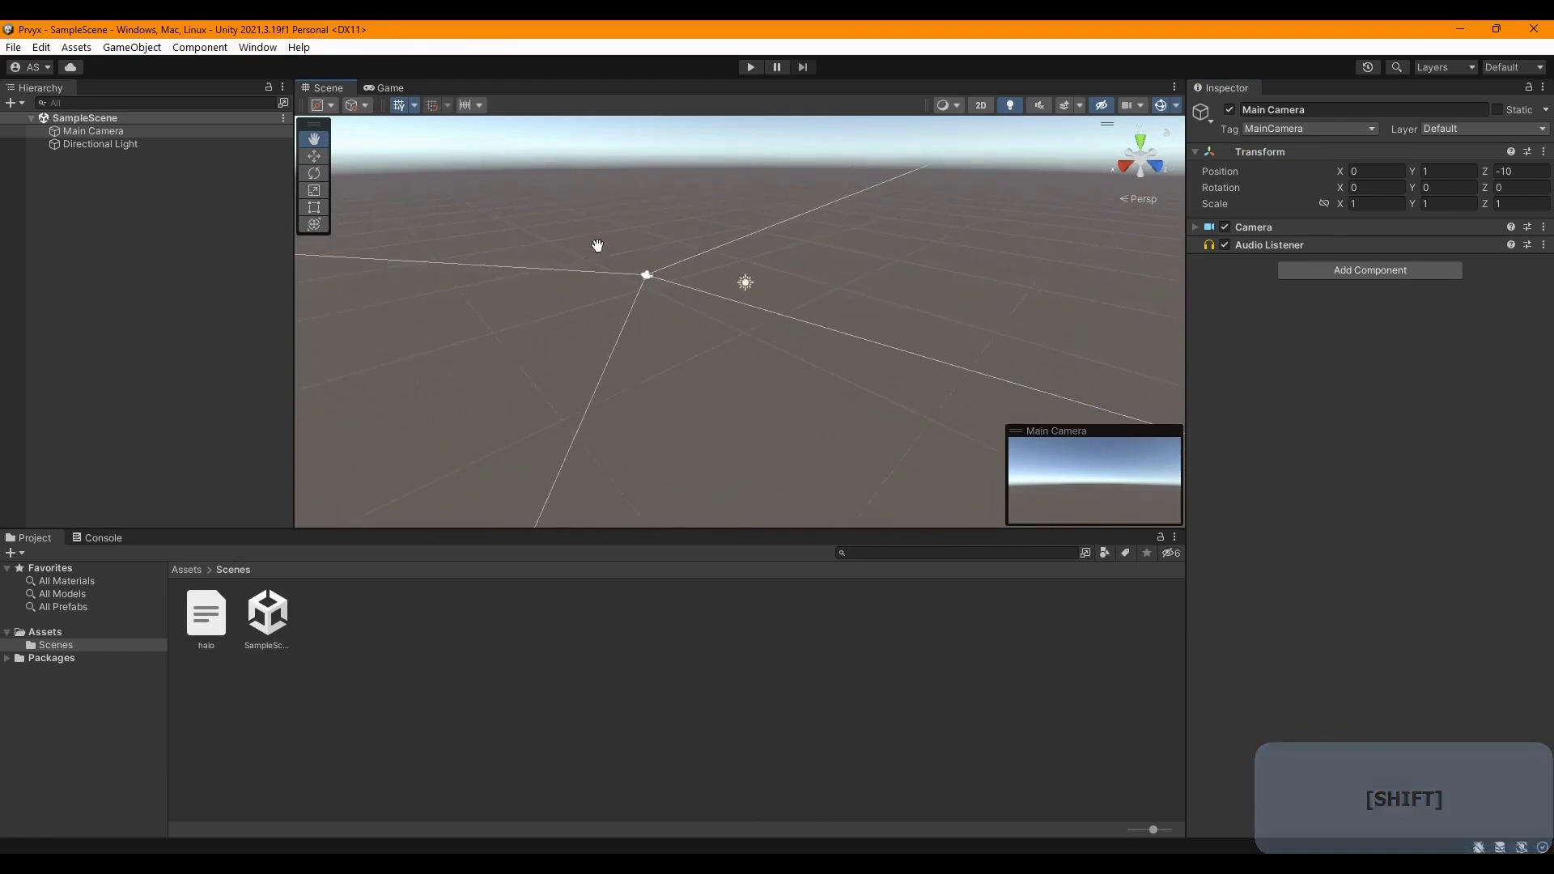
{"action": "left_click_drag", "start_coordinate": [584, 268], "coordinate": [680, 281]}
{"action": "middle_click_drag", "start_coordinate": [680, 281], "coordinate": [650, 299]}
{"action": "right_click_drag", "start_coordinate": [649, 300], "coordinate": [727, 303]}
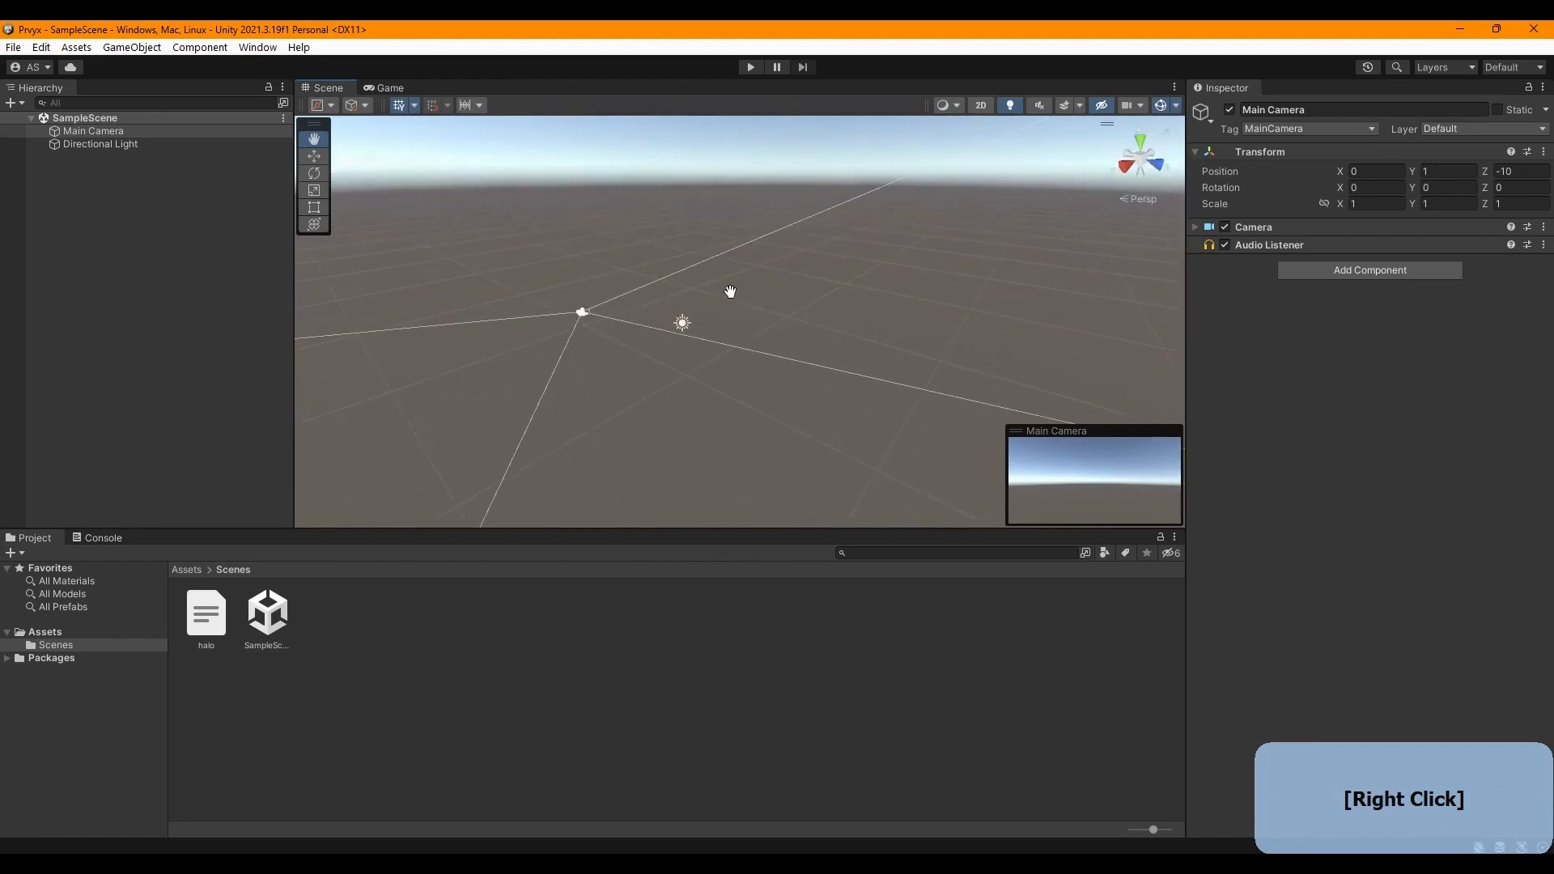
{"action": "left_click_drag", "start_coordinate": [881, 314], "coordinate": [437, 323], "text": "alt"}
- Add a 3D Cube object to SampleScene, keeping its default name
{"action": "left_click", "coordinate": [203, 215]}
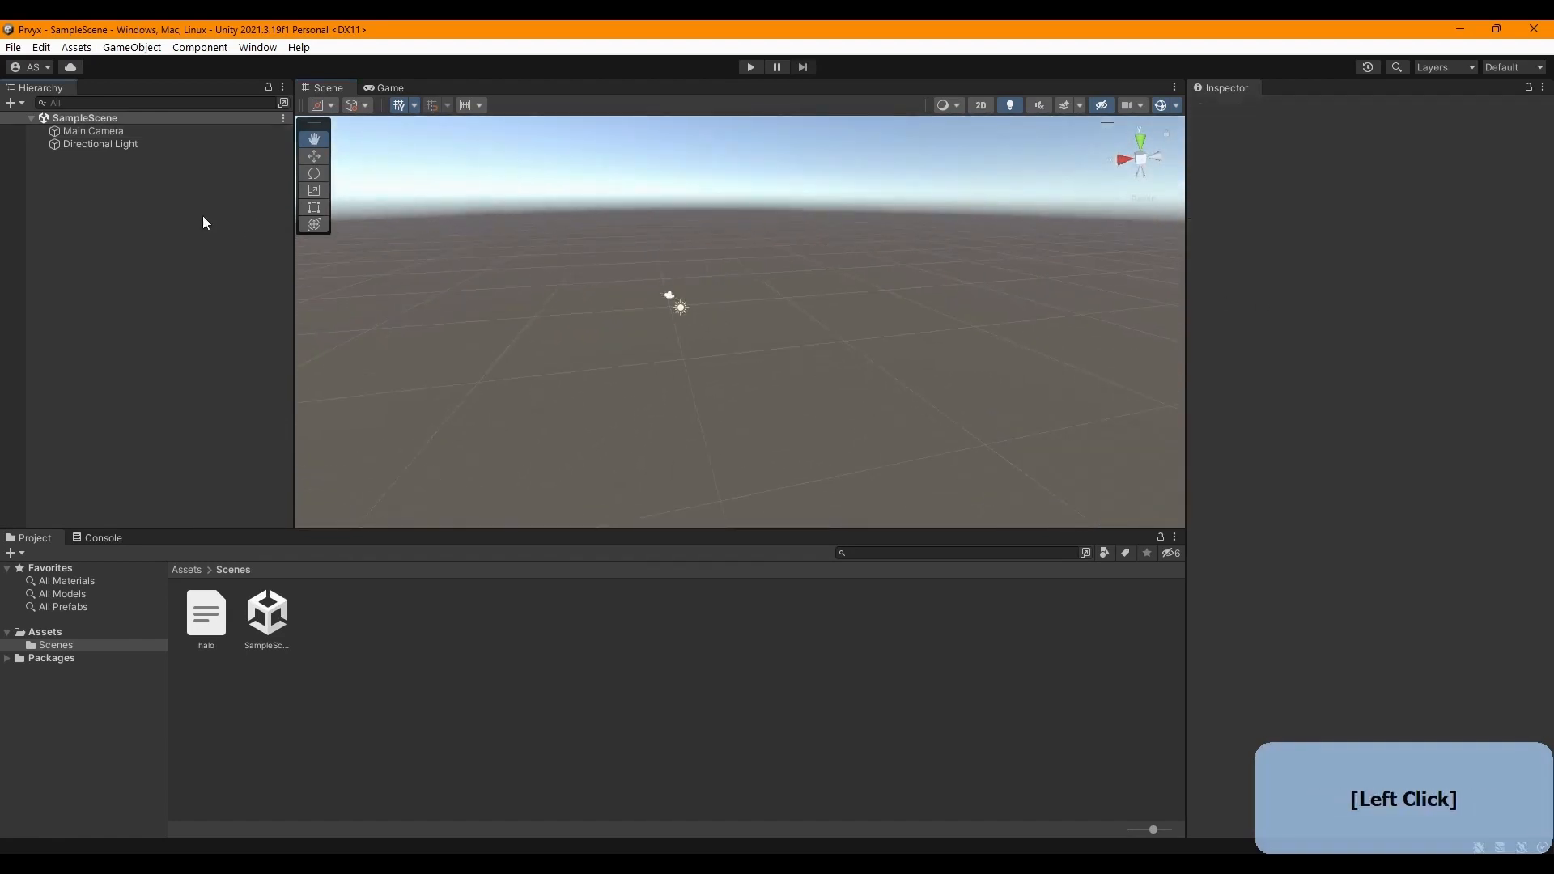
{"action": "right_click", "coordinate": [145, 208]}
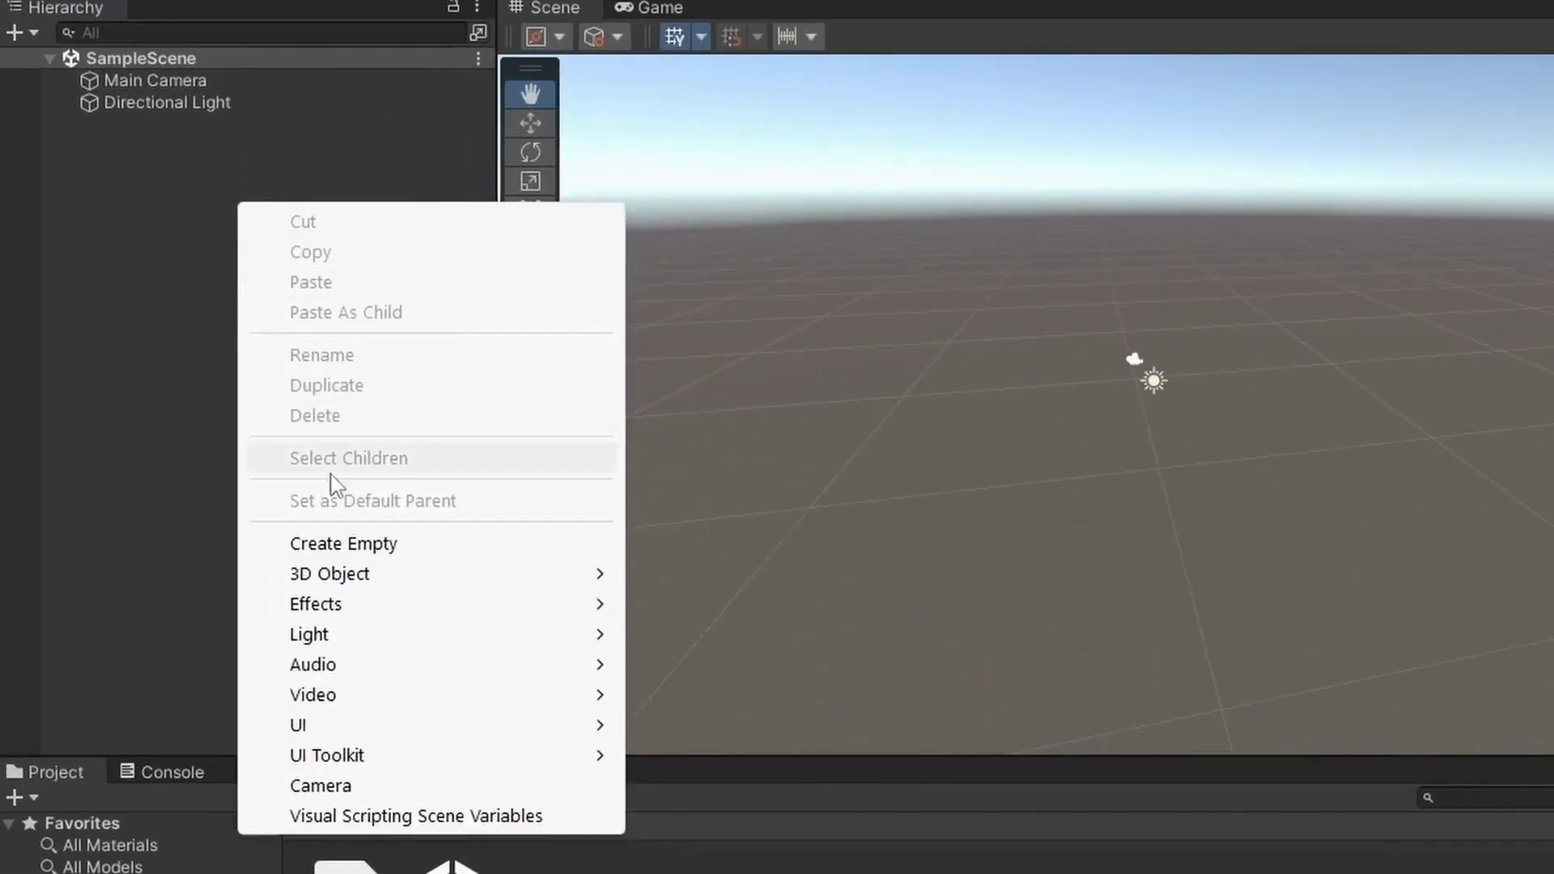
{"action": "mouse_move", "coordinate": [559, 576]}
{"action": "left_click", "coordinate": [695, 576]}
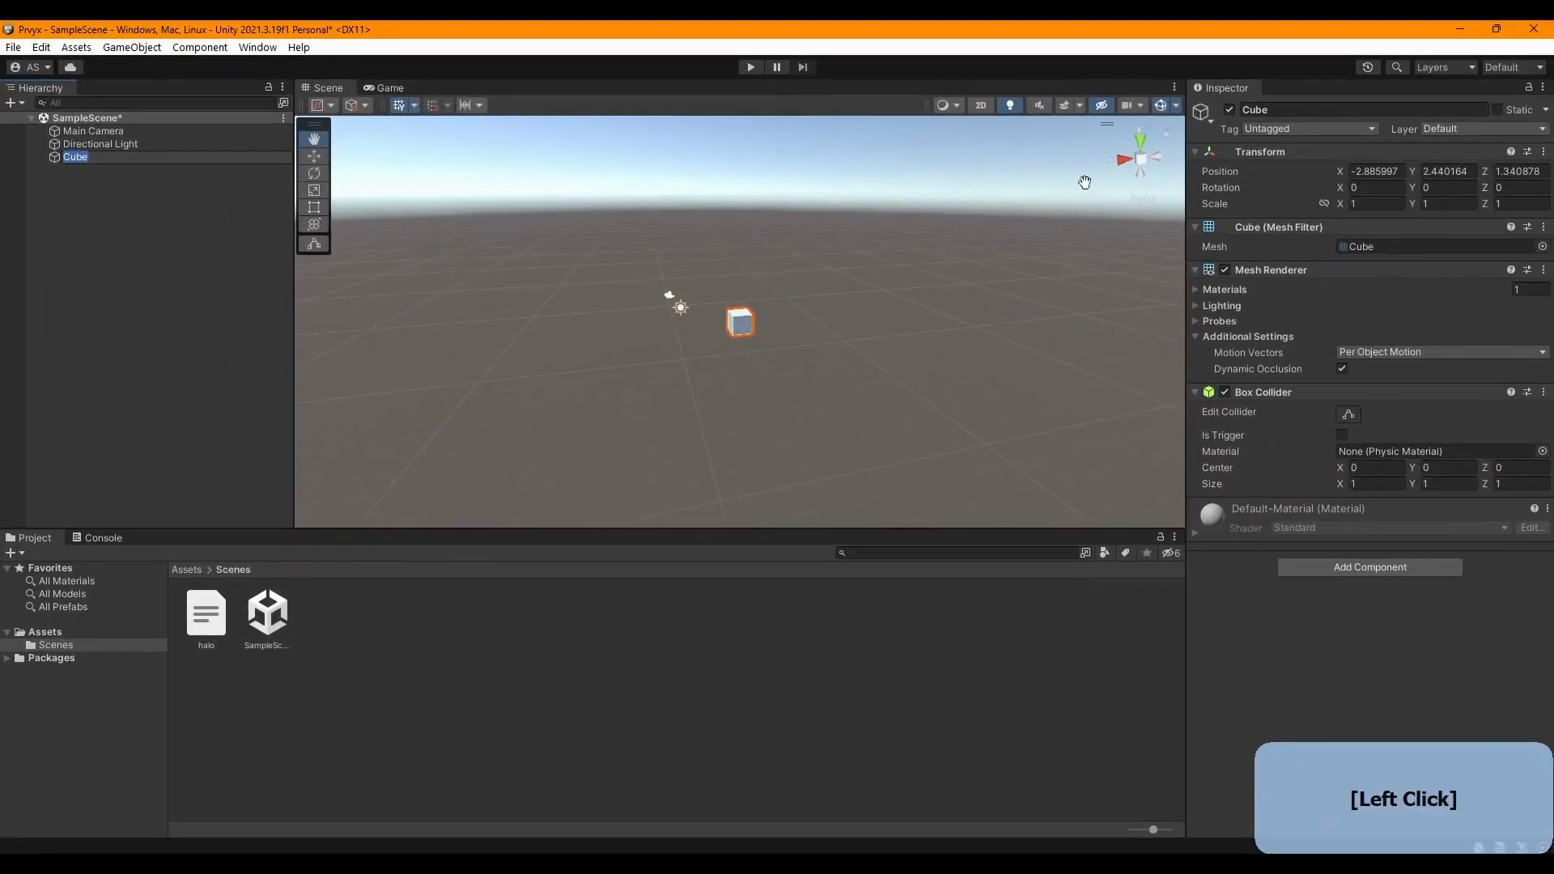
{"action": "left_click", "coordinate": [128, 241]}
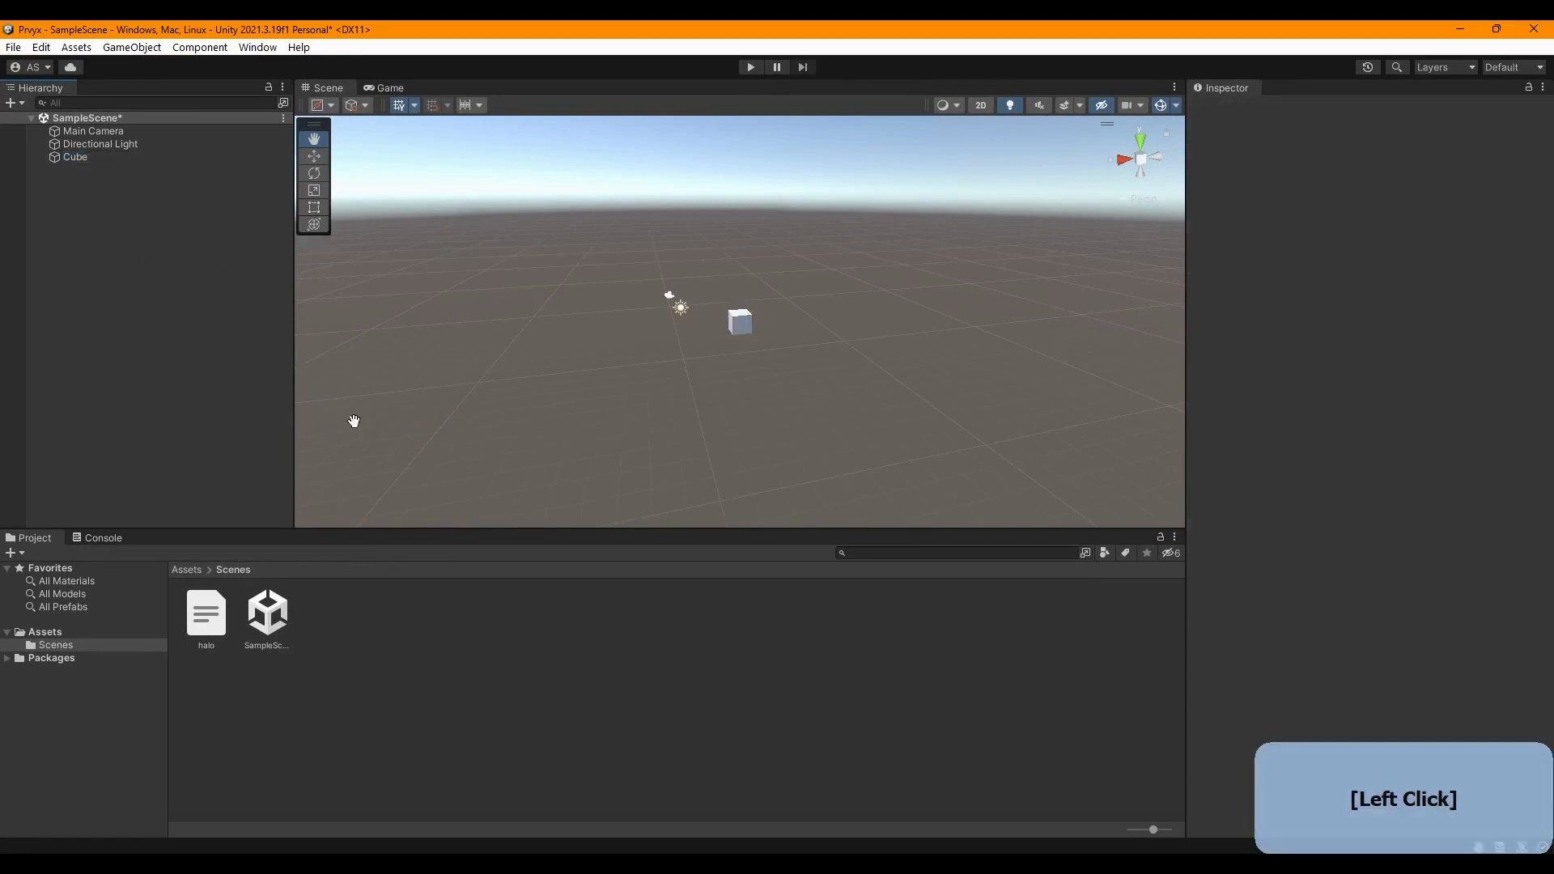
- Select the Cube and reset its Transform
{"action": "left_click", "coordinate": [77, 157]}
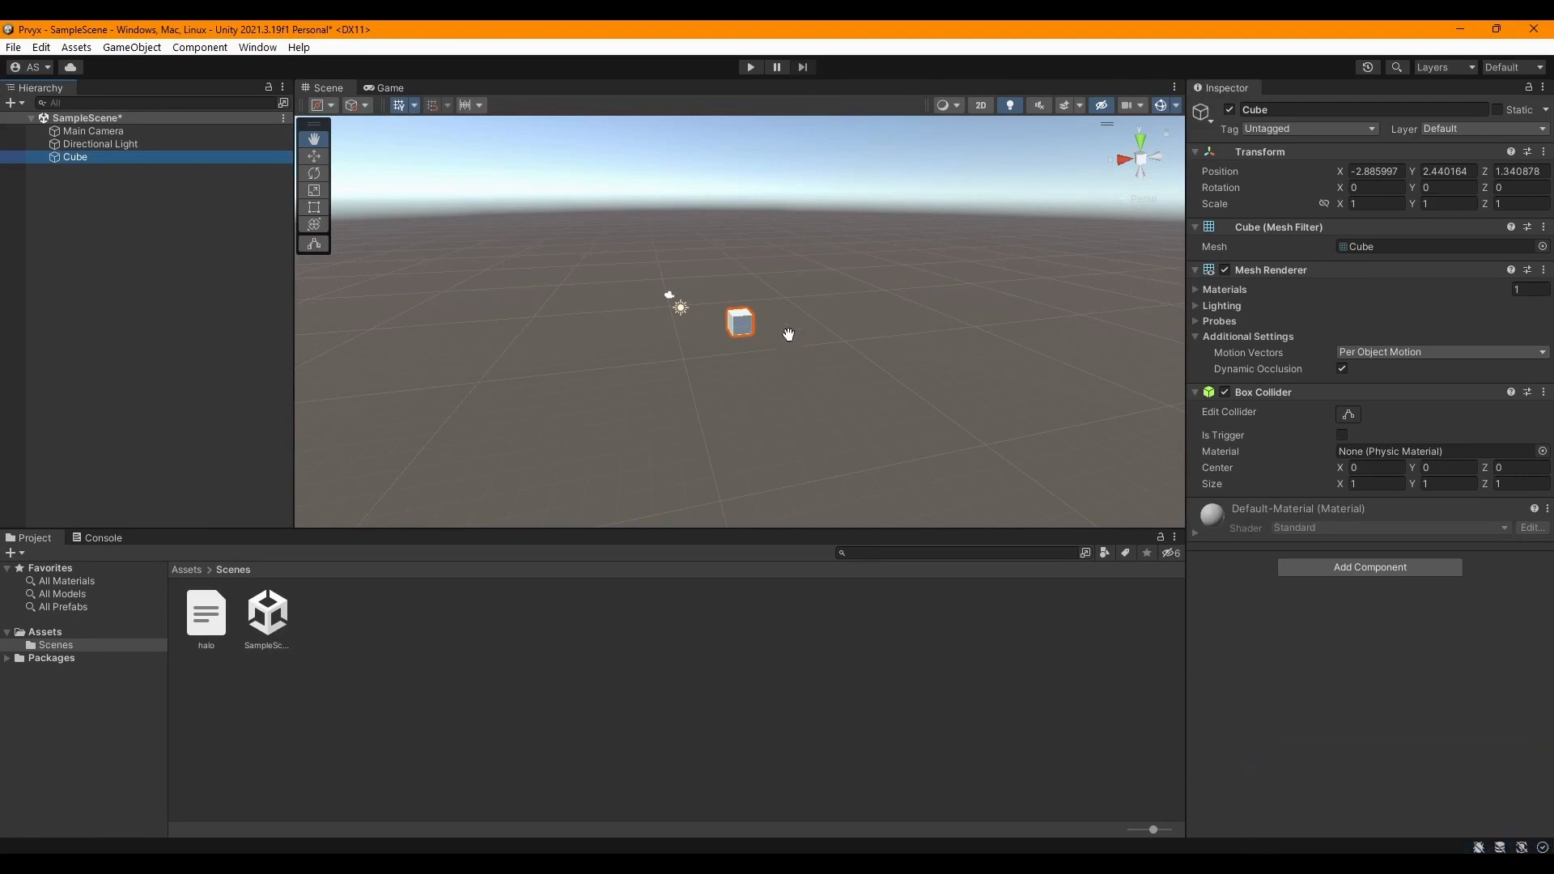
{"action": "key", "text": "alt"}
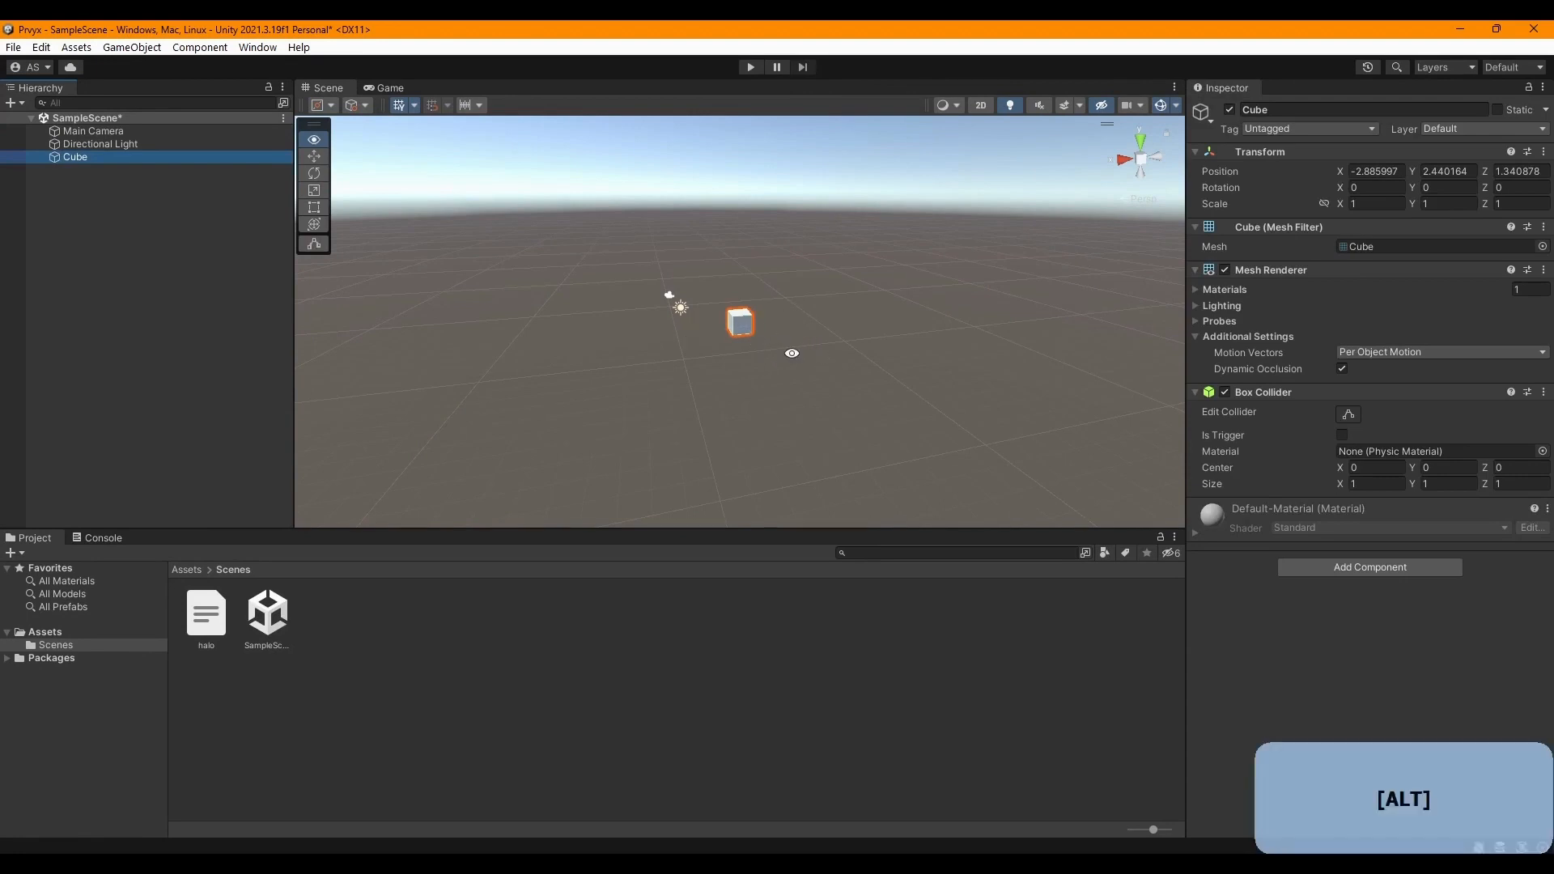
{"action": "left_click_drag", "start_coordinate": [847, 349], "coordinate": [741, 347], "text": "alt"}
{"action": "mouse_move", "coordinate": [740, 347]}
{"action": "right_mouse_down"}
{"action": "mouse_move", "coordinate": [121, 354]}
{"action": "mouse_move", "coordinate": [1092, 356]}
{"action": "mouse_move", "coordinate": [689, 348]}
{"action": "mouse_move", "coordinate": [746, 344]}
{"action": "right_mouse_up"}
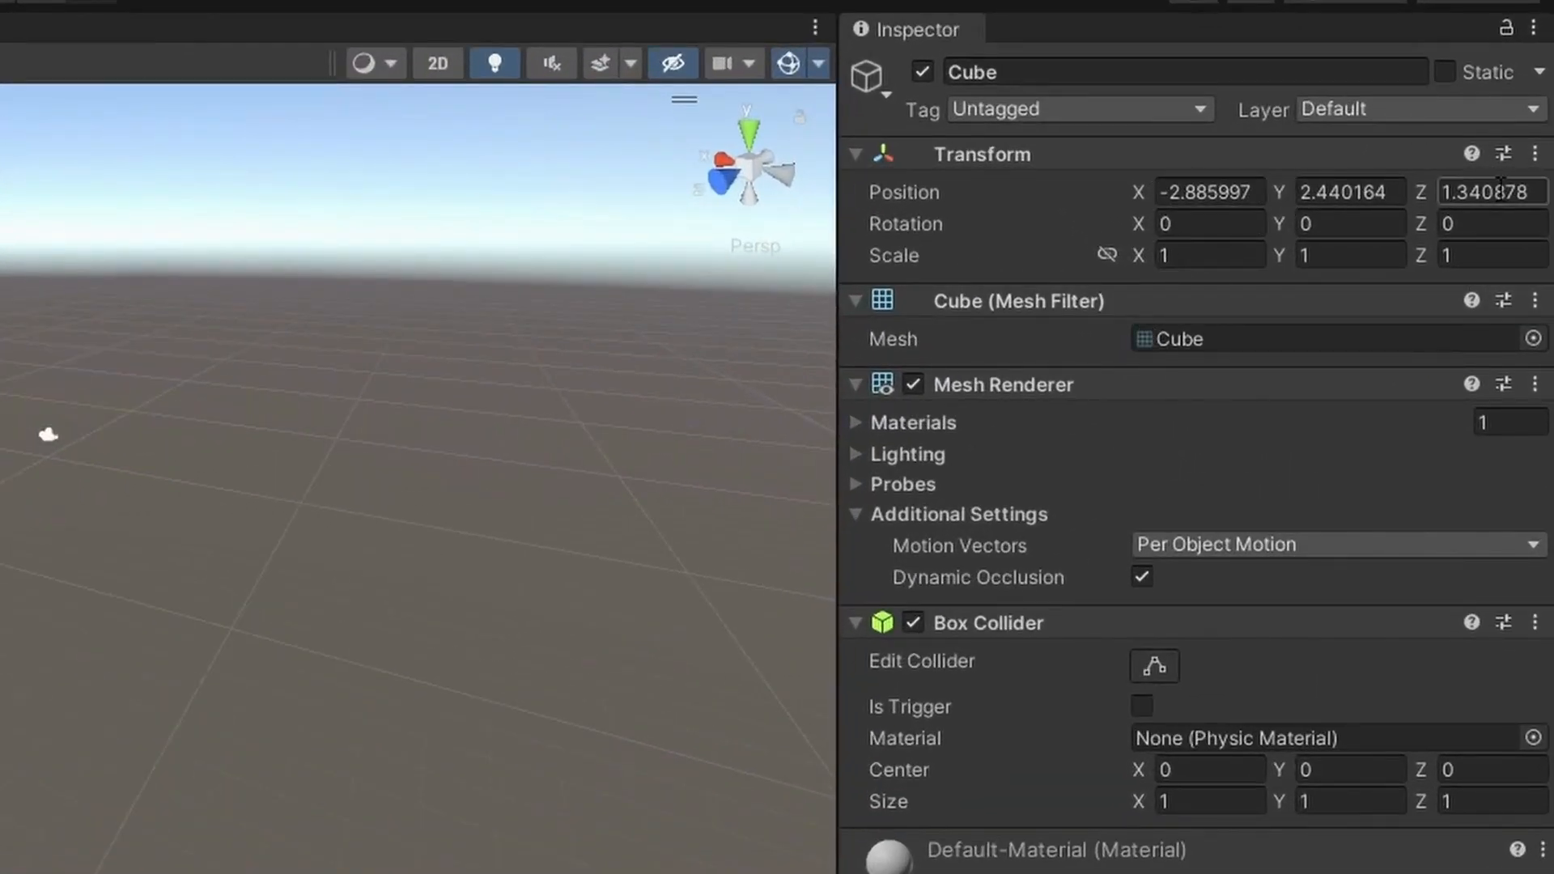
{"action": "left_click", "coordinate": [1535, 153]}
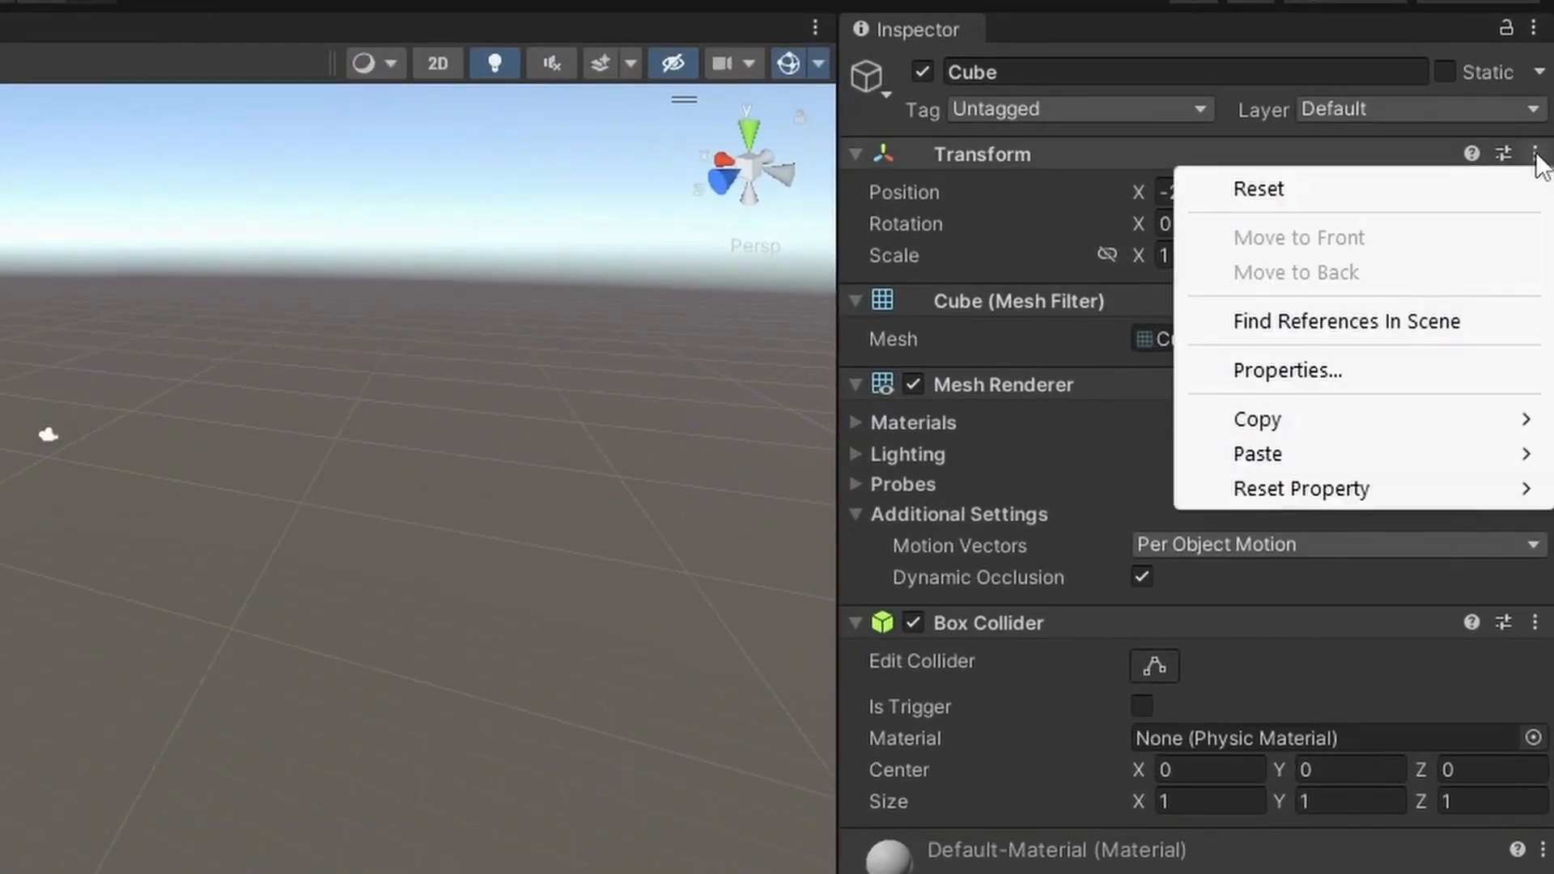
{"action": "left_click", "coordinate": [1299, 188]}
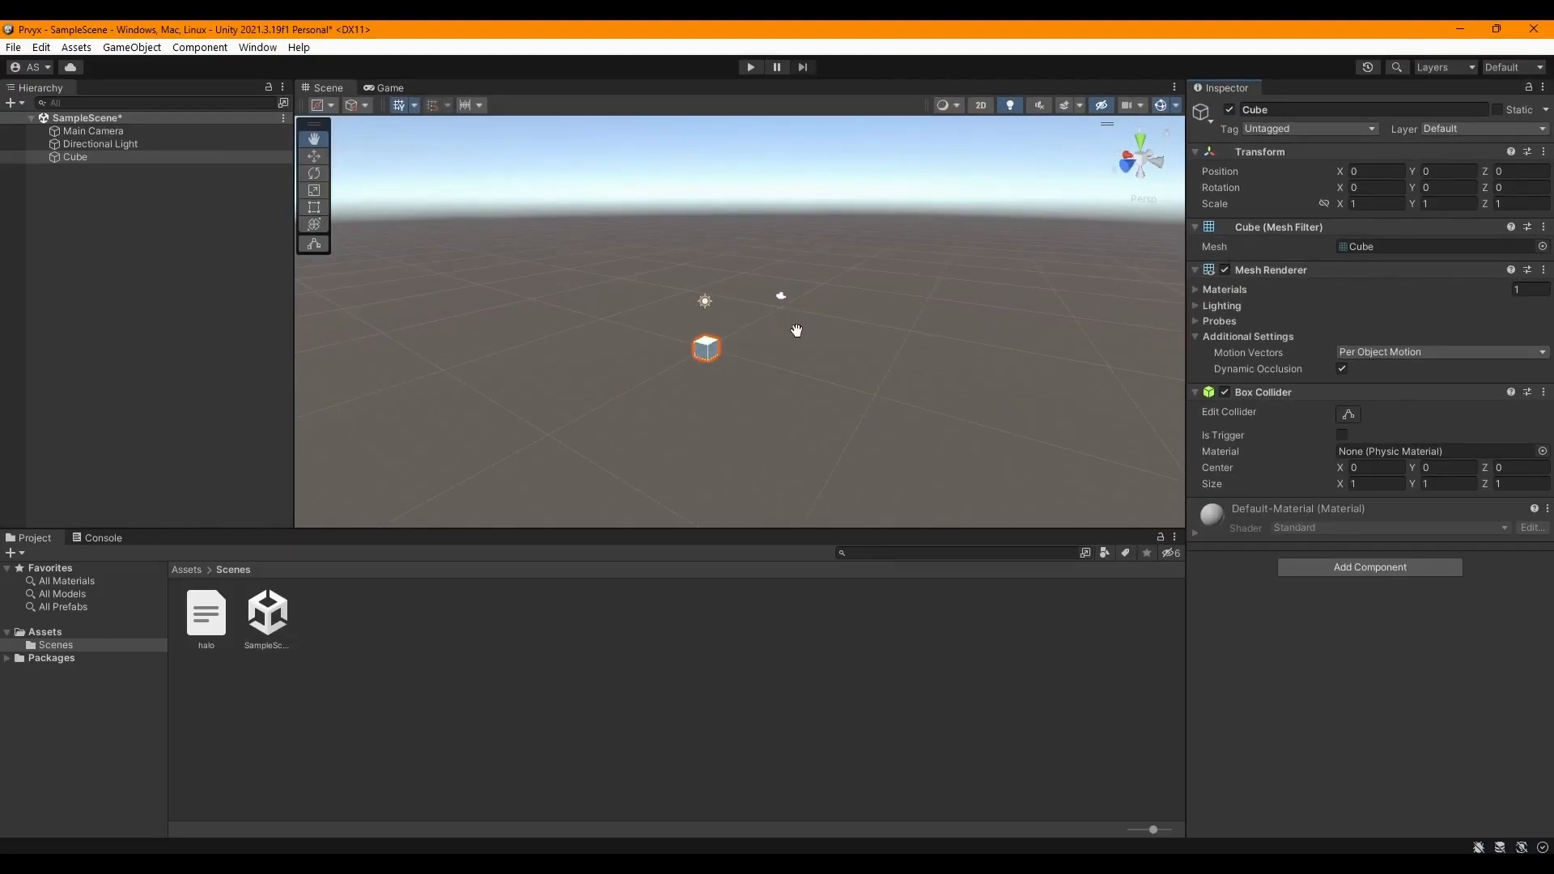
- Fly through the Scene view around the Cube in all directions, including up and down, and look at it up close
{"action": "right_click", "coordinate": [784, 330]}
{"action": "key", "text": "w"}
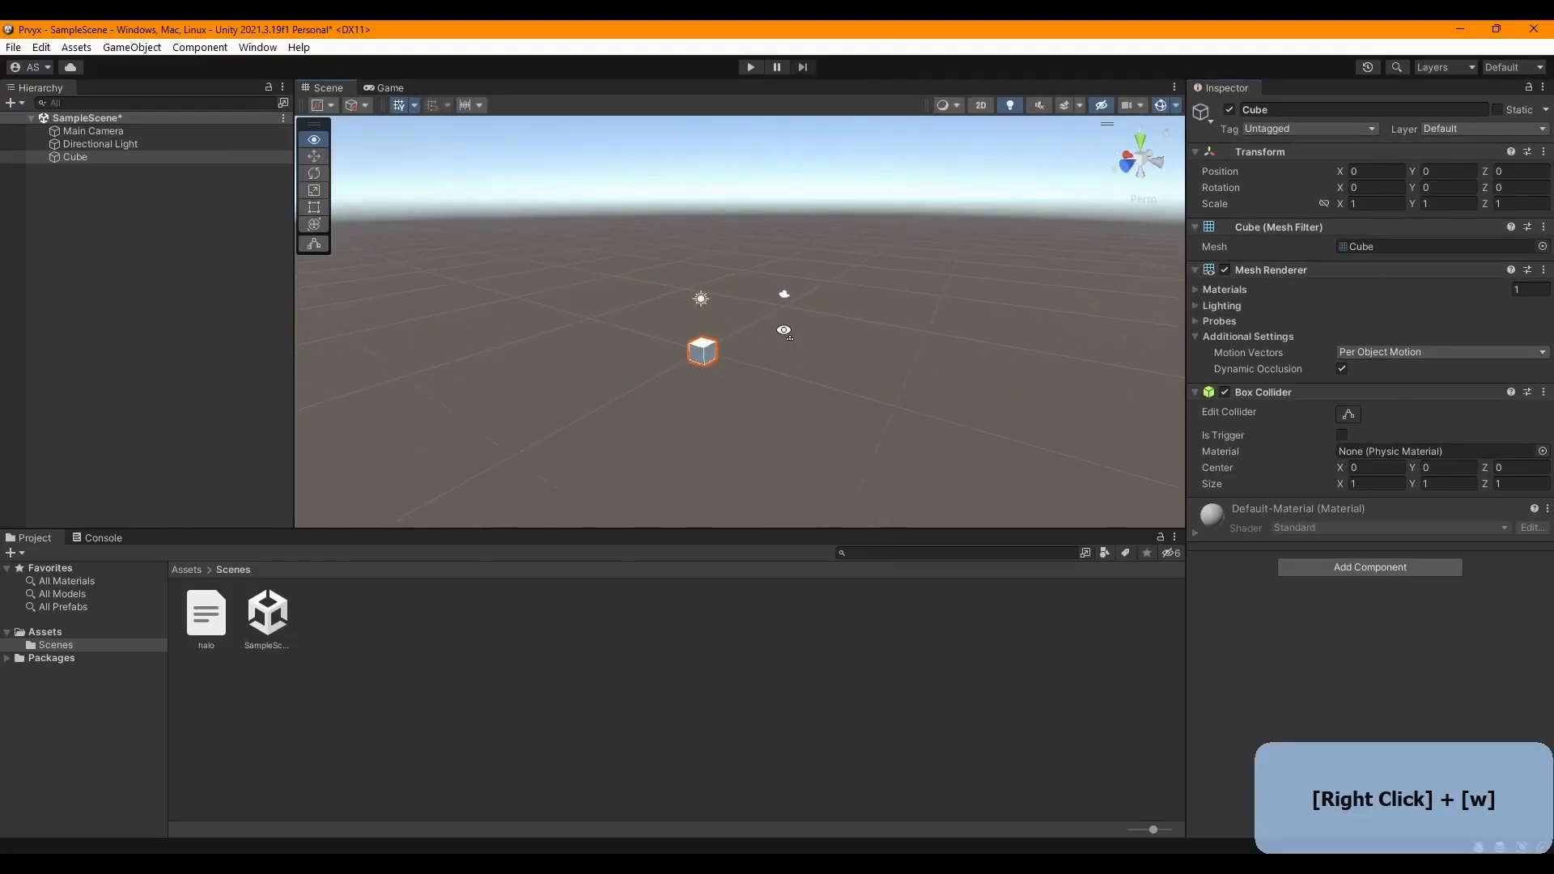
{"action": "key", "text": "s"}
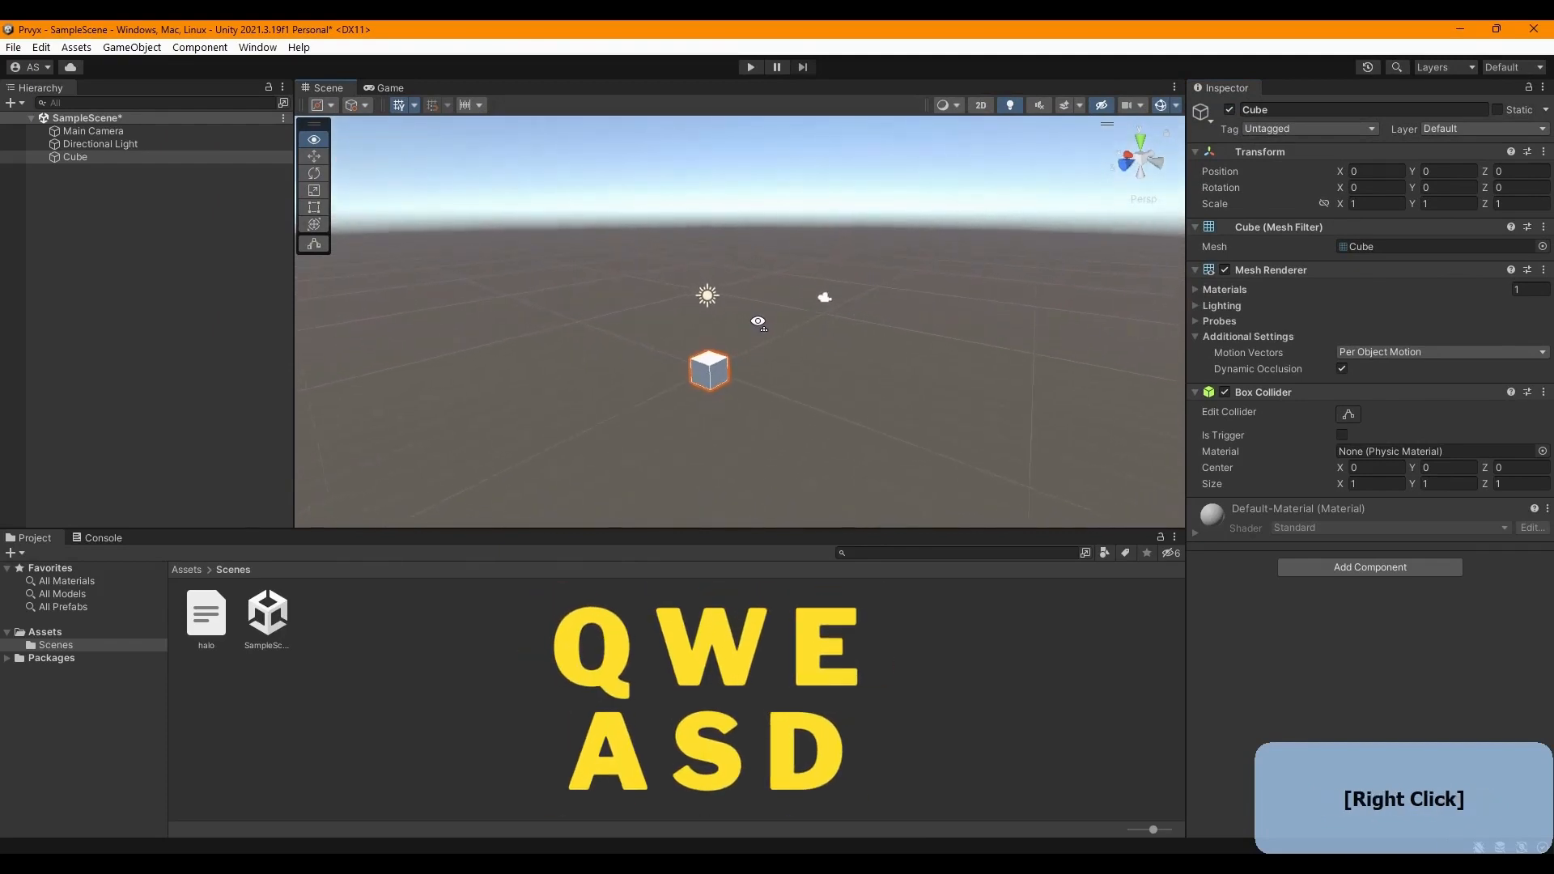
{"action": "key", "text": "a"}
{"action": "key", "text": "d"}
{"action": "key", "text": "q"}
{"action": "right_click_drag", "start_coordinate": [763, 323], "coordinate": [715, 298]}
{"action": "key", "text": "w"}
{"action": "key", "text": "e"}
{"action": "key", "text": "a"}
{"action": "key", "text": "d"}
{"action": "key", "text": "q"}
{"action": "key", "text": "e"}
{"action": "key", "text": "w"}
{"action": "key", "text": "s"}
{"action": "key", "text": "a"}
{"action": "key", "text": "d"}
{"action": "key", "text": "w"}
{"action": "key", "text": "q"}
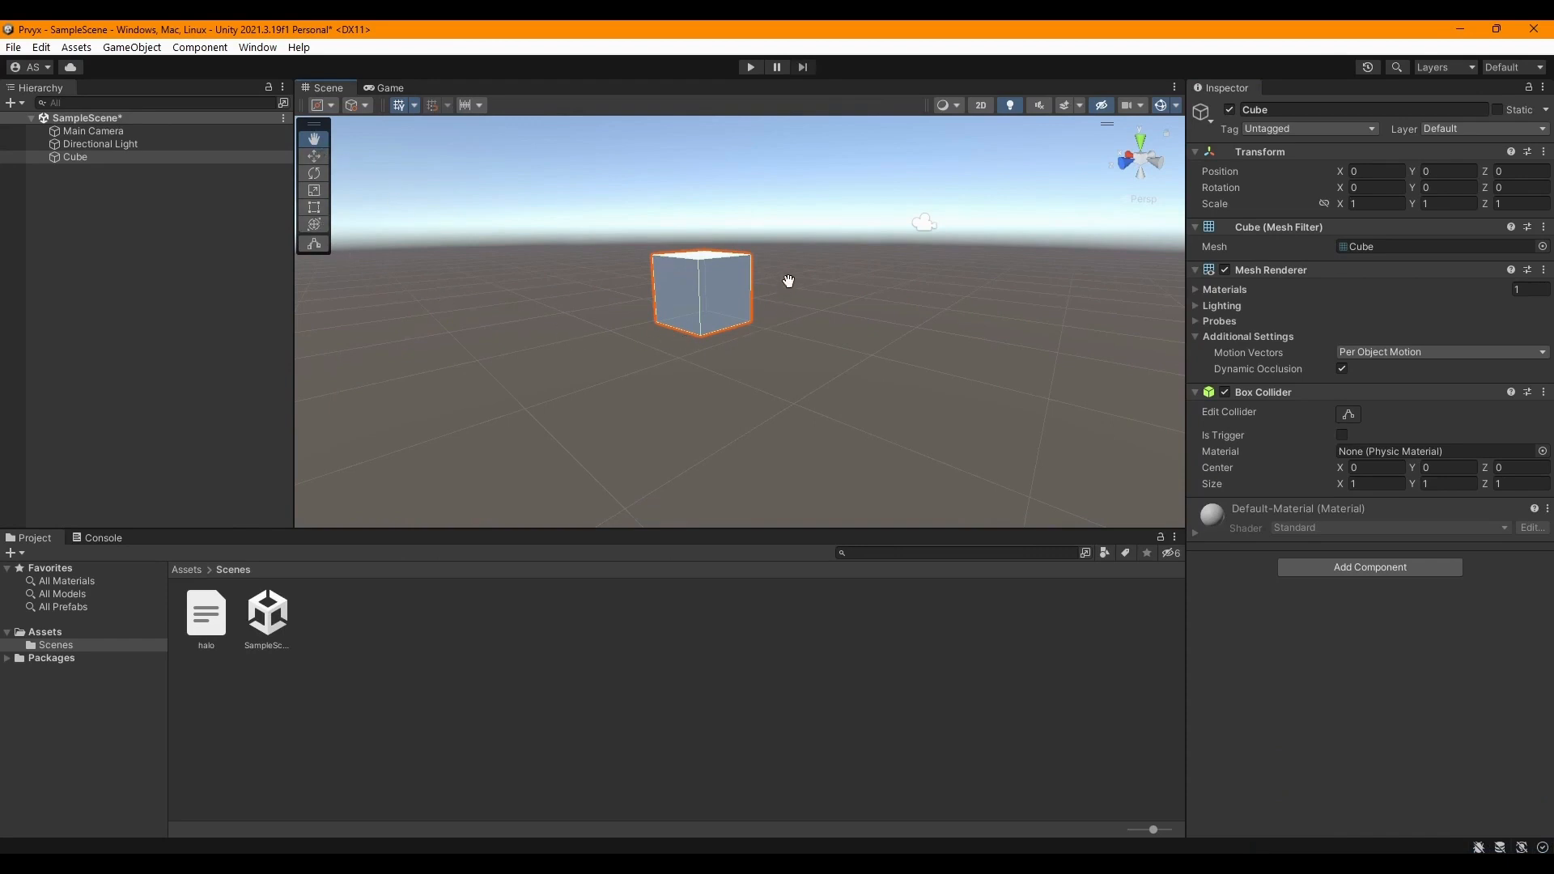
- Move the Cube along its Z and X axes with the Move tool to about X 0.51, Z -1.34
{"action": "key", "text": "w"}
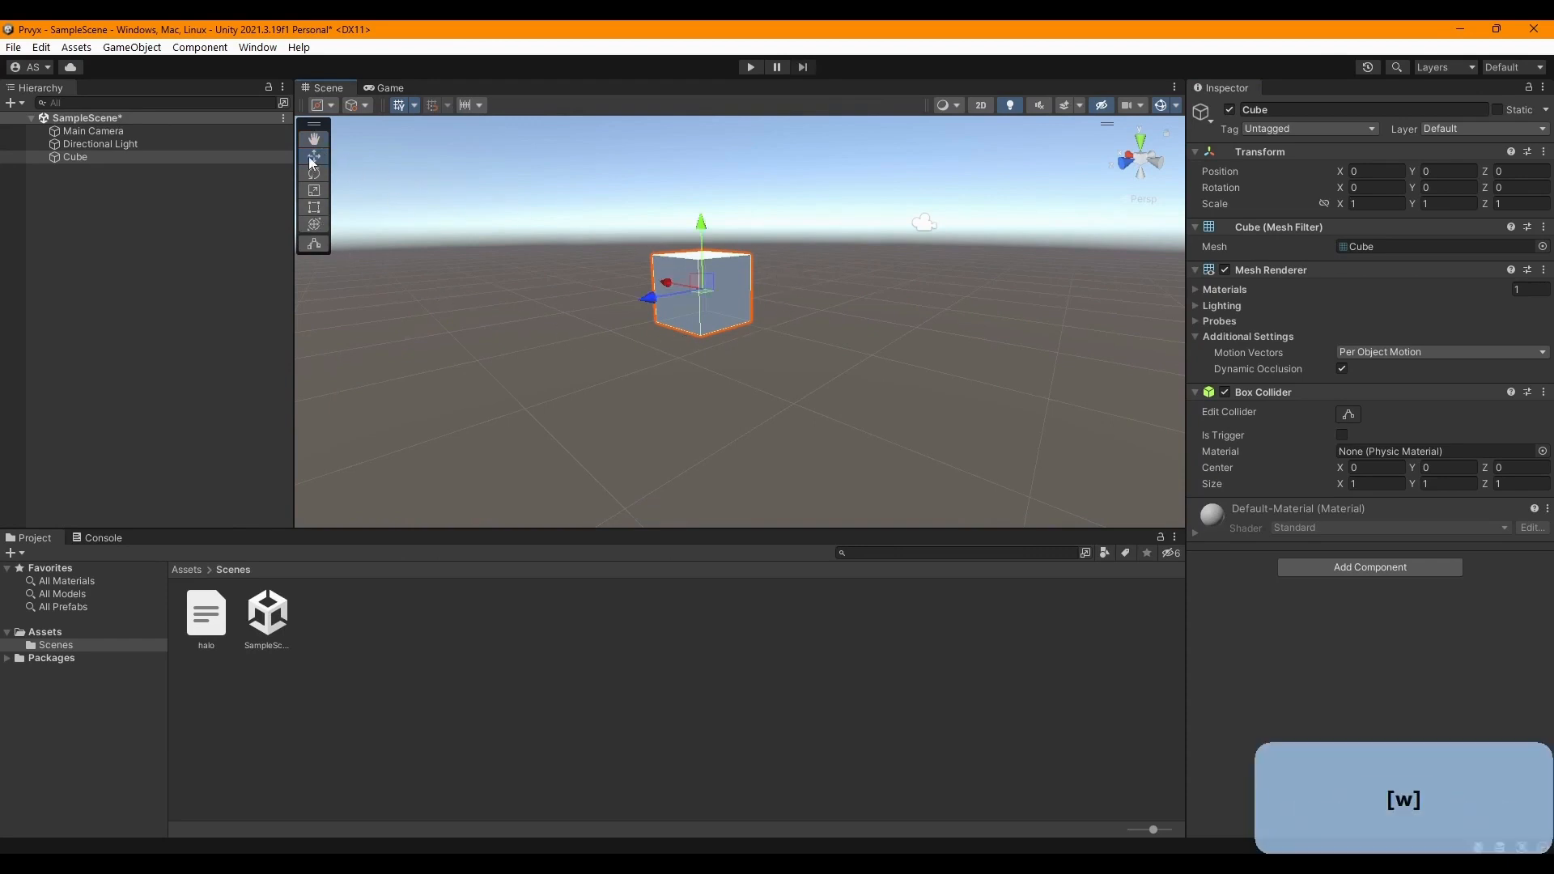
{"action": "left_click_drag", "start_coordinate": [650, 301], "coordinate": [747, 322]}
{"action": "key", "text": "a"}
{"action": "key", "text": "w"}
{"action": "right_click_drag", "start_coordinate": [746, 322], "coordinate": [889, 354]}
{"action": "key", "text": "s"}
{"action": "key", "text": "q"}
{"action": "mouse_move", "coordinate": [797, 370]}
{"action": "left_mouse_down"}
{"action": "mouse_move", "coordinate": [848, 450]}
{"action": "mouse_move", "coordinate": [817, 381]}
{"action": "left_mouse_up"}
{"action": "left_click_drag", "start_coordinate": [723, 373], "coordinate": [688, 368]}
- Select the Directional Light, Cube and Main Camera in turn, and shift the Main Camera along its X axis
{"action": "left_click", "coordinate": [146, 144]}
{"action": "left_click", "coordinate": [100, 158]}
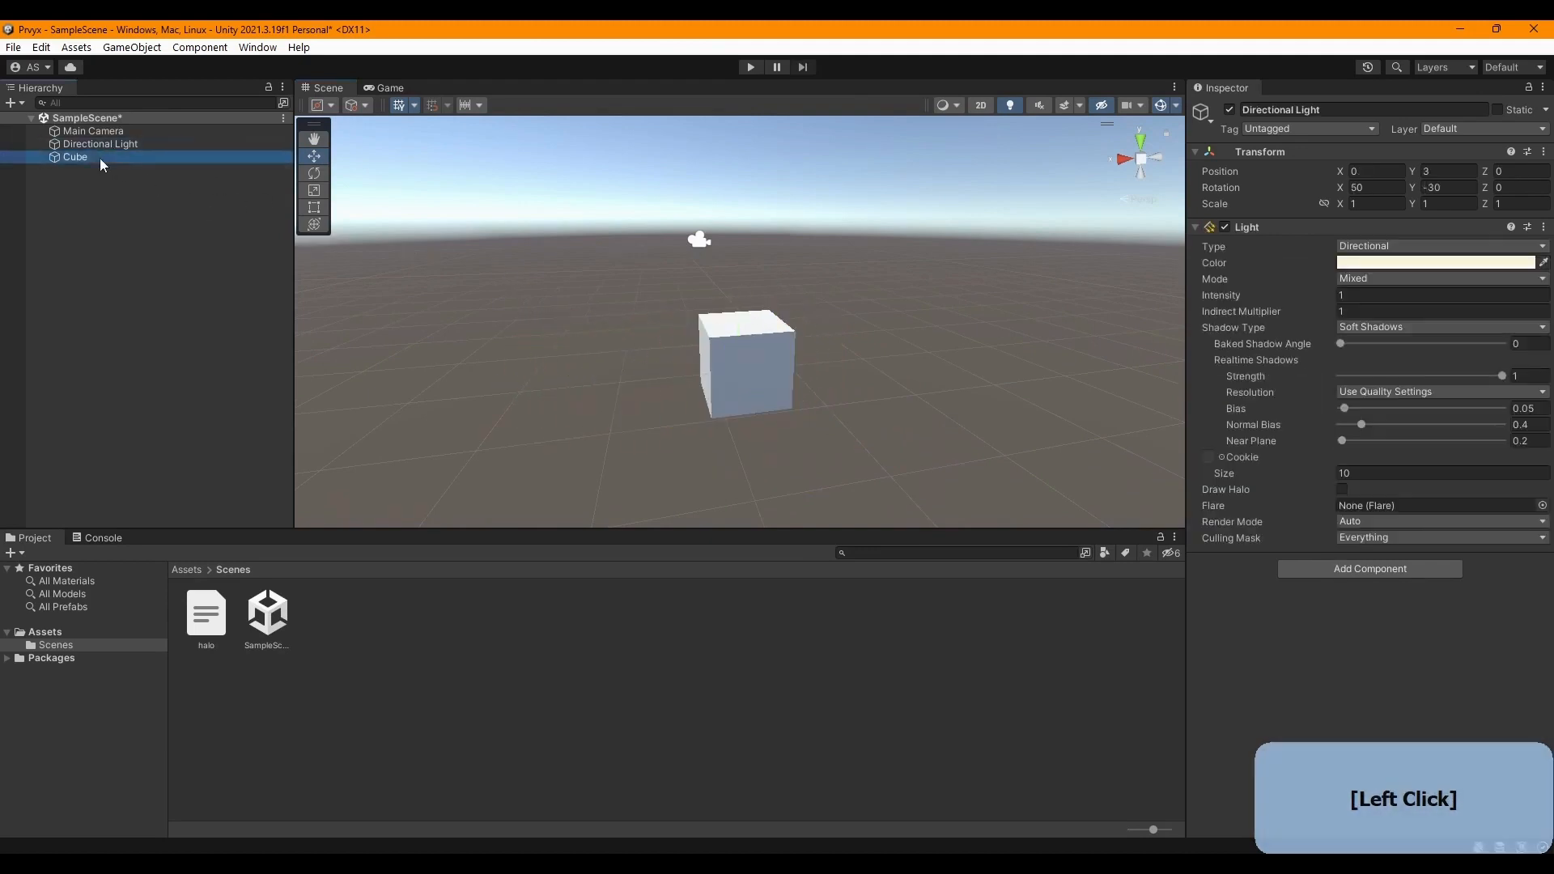
{"action": "left_click", "coordinate": [93, 131]}
{"action": "left_click_drag", "start_coordinate": [631, 240], "coordinate": [672, 241]}
- Select the Cube again and move it across two axes at once to about X 0.54, Y 0.24, Z -1.92
{"action": "left_click", "coordinate": [80, 157]}
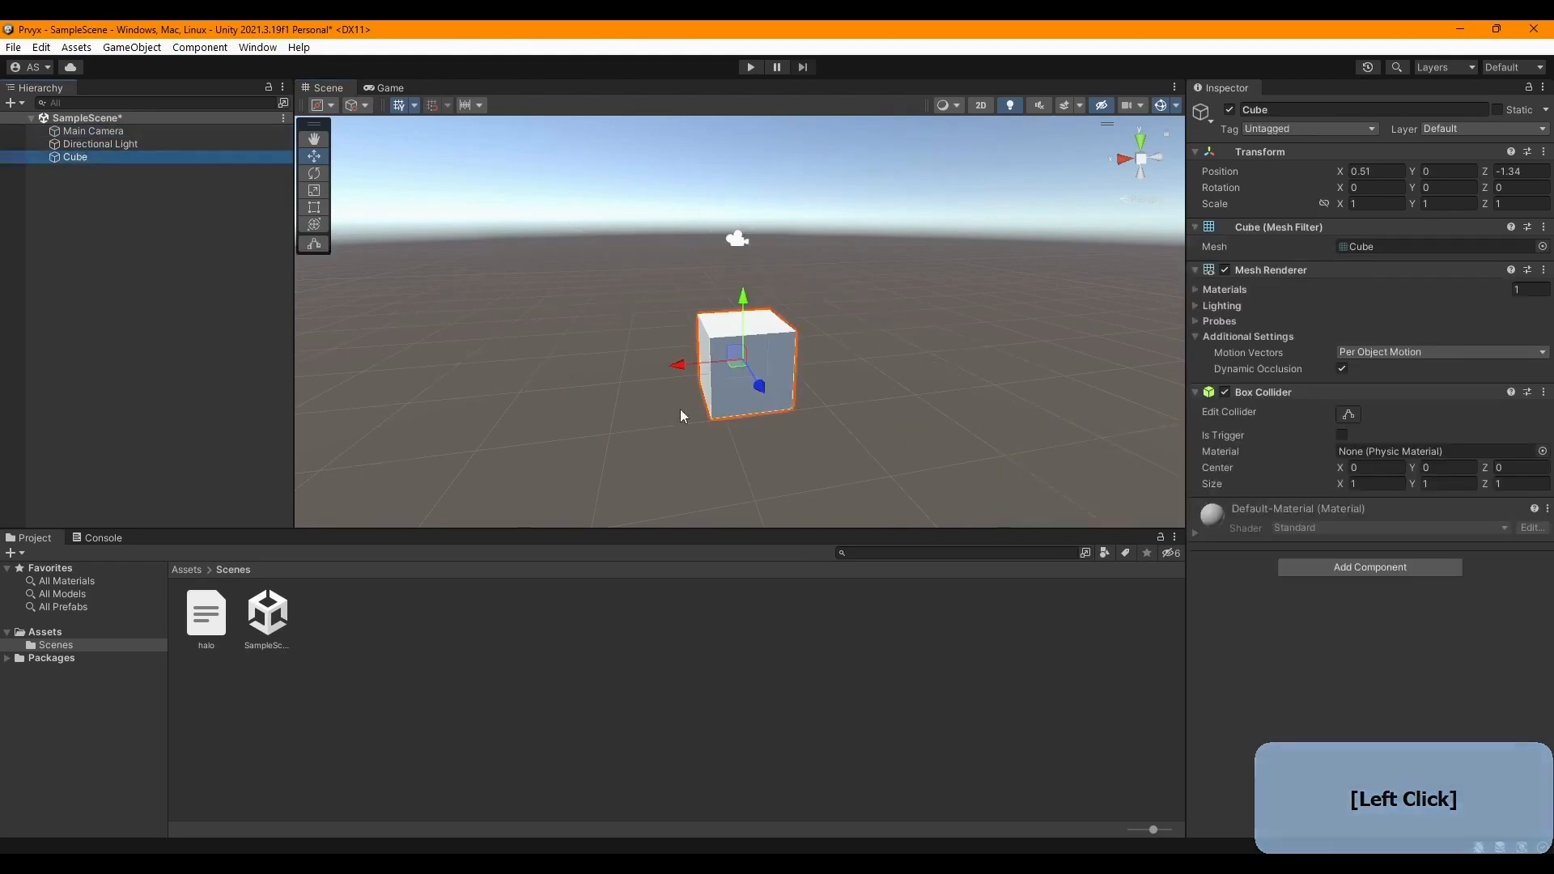
{"action": "key", "text": "w"}
{"action": "right_click_drag", "start_coordinate": [680, 417], "coordinate": [741, 371]}
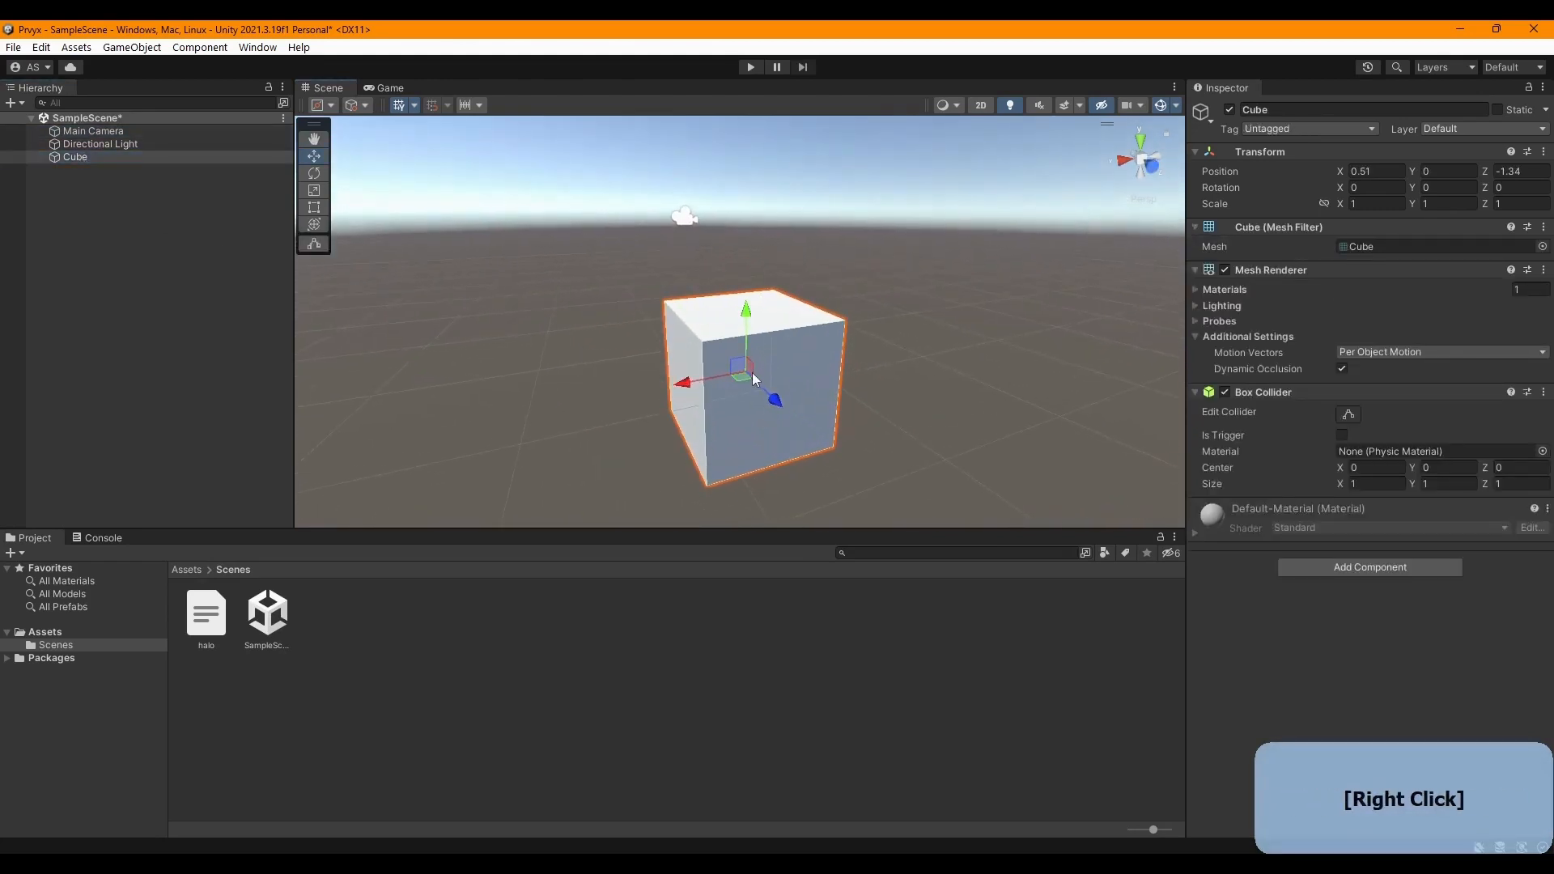
{"action": "left_click_drag", "start_coordinate": [745, 383], "coordinate": [717, 340]}
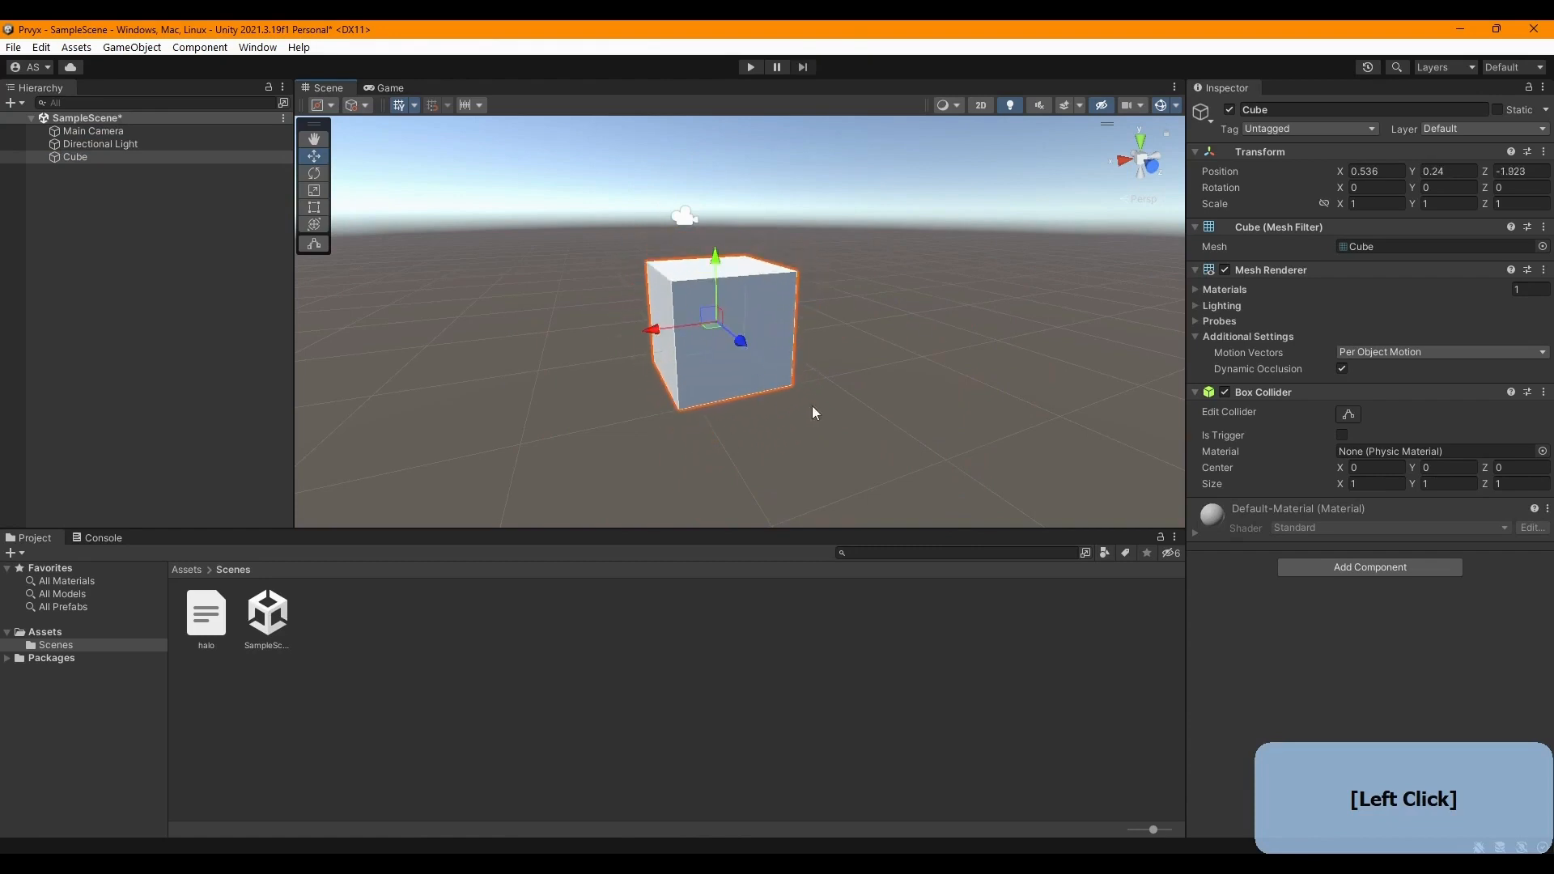
- Rotate the Cube freely with the Rotate tool to about -96 degrees on Y and -205 degrees on Z
{"action": "right_click_drag", "start_coordinate": [813, 405], "coordinate": [849, 386]}
{"action": "key", "text": "e"}
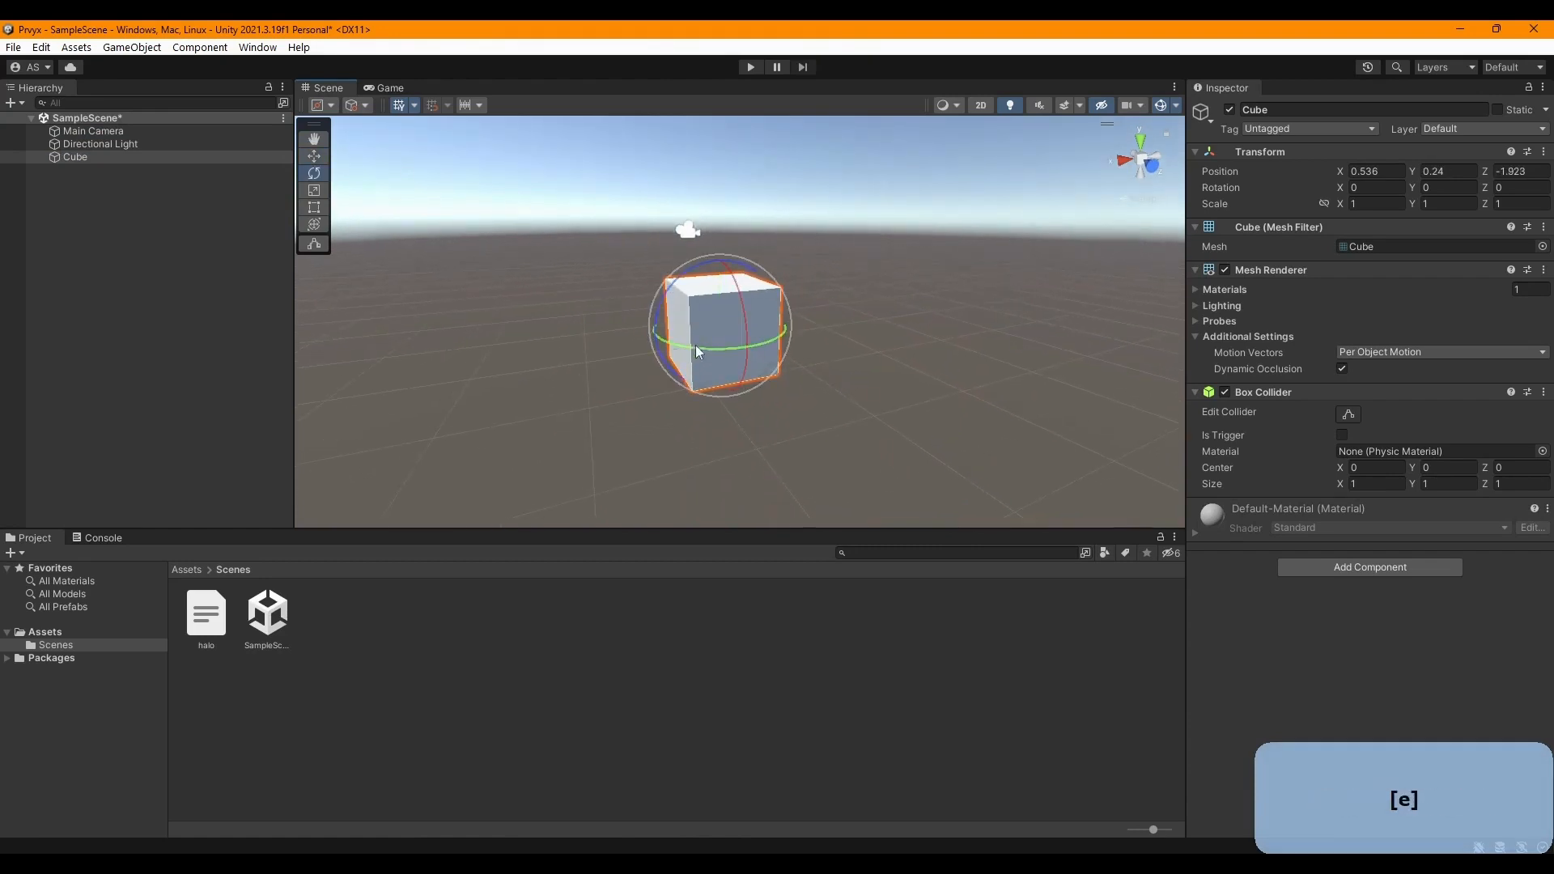
{"action": "left_click_drag", "start_coordinate": [694, 346], "coordinate": [805, 386]}
{"action": "left_click_drag", "start_coordinate": [755, 326], "coordinate": [671, 795]}
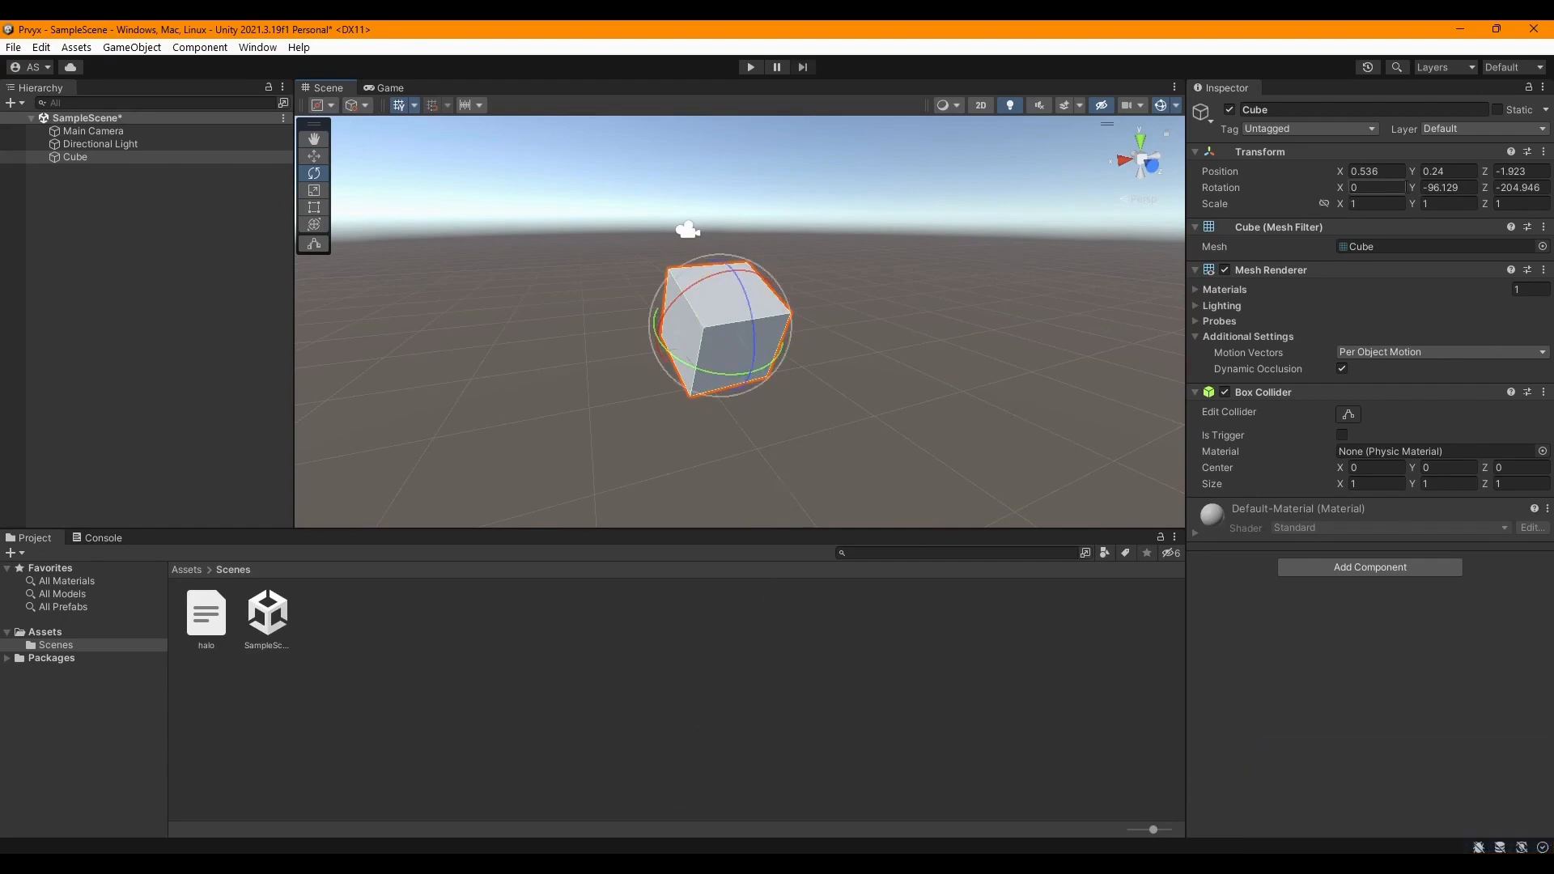
- Set the Cube's Y and Z rotation to 90, and scrub its rotation to X 15.1 and Y 92
{"action": "left_click_drag", "start_coordinate": [1414, 188], "coordinate": [1038, 225]}
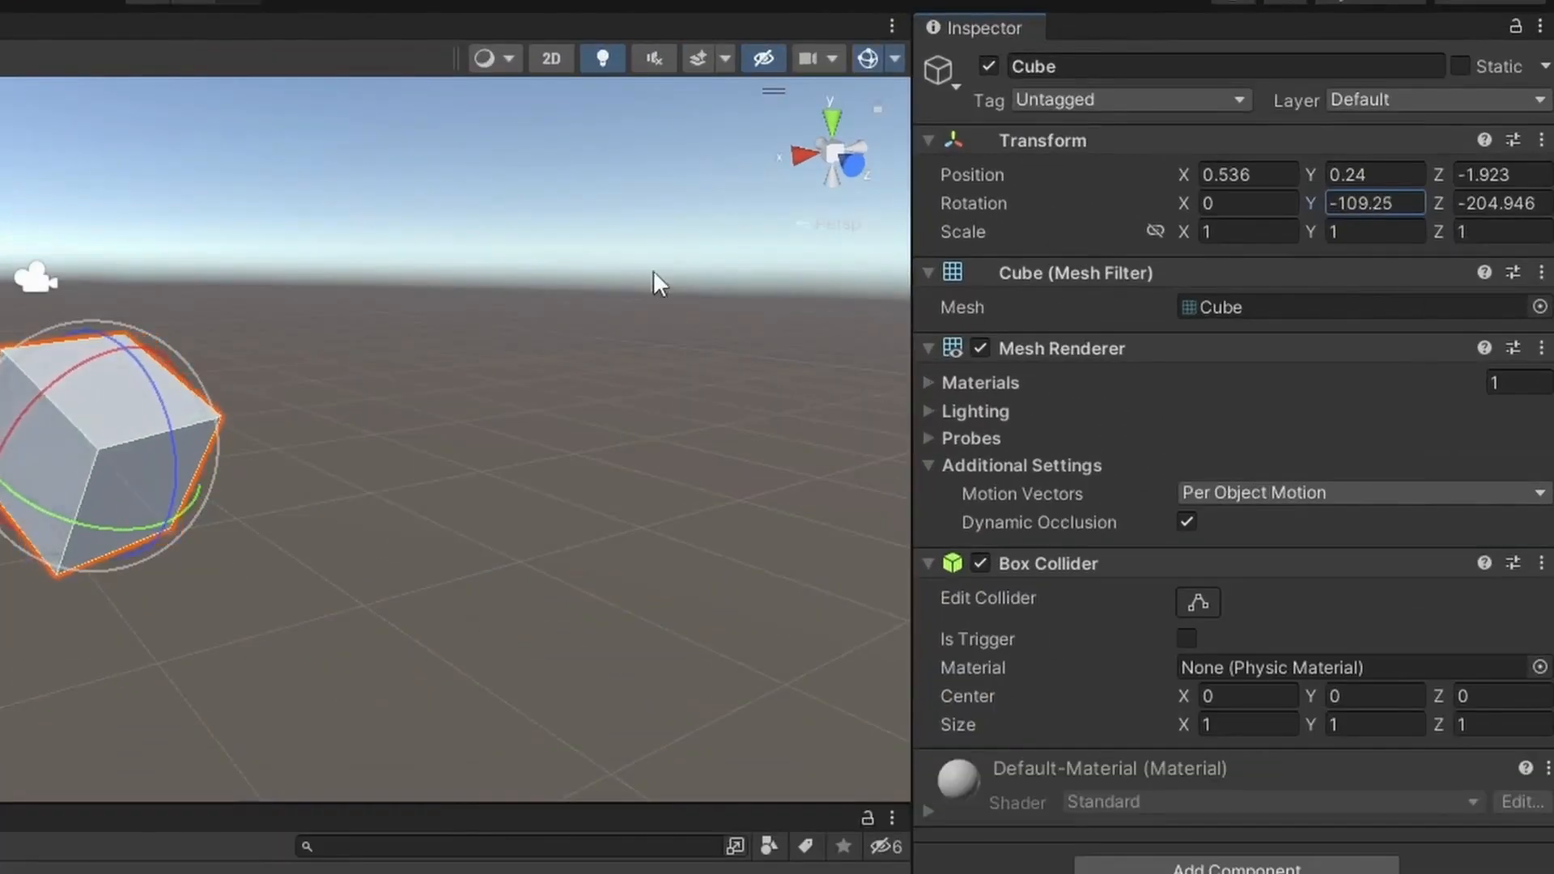
{"action": "left_click_drag", "start_coordinate": [653, 272], "coordinate": [1019, 265]}
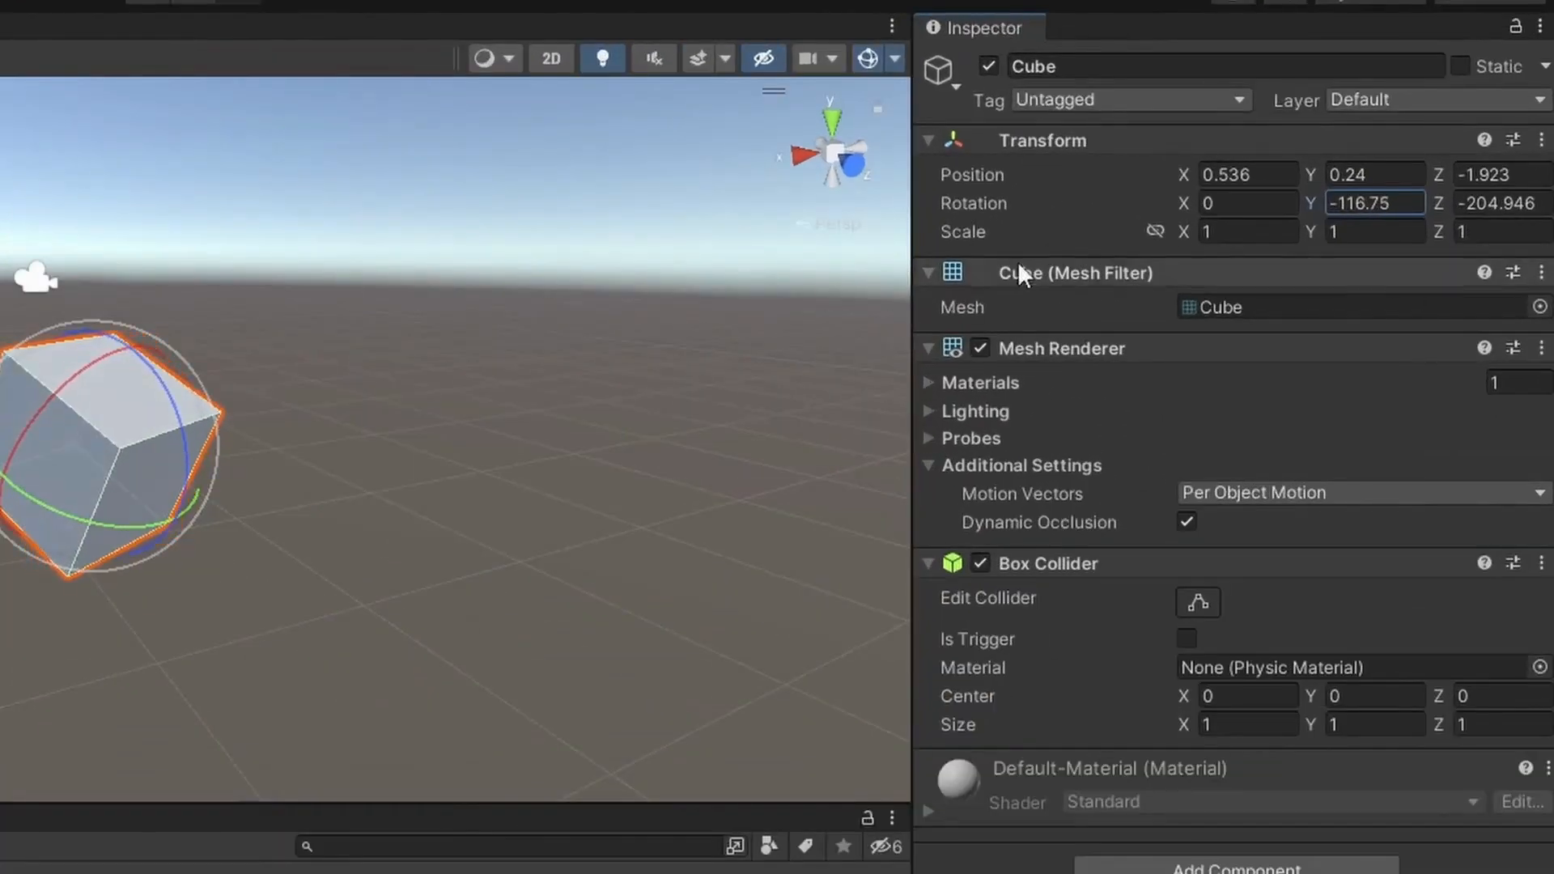
{"action": "type", "text": "90"}
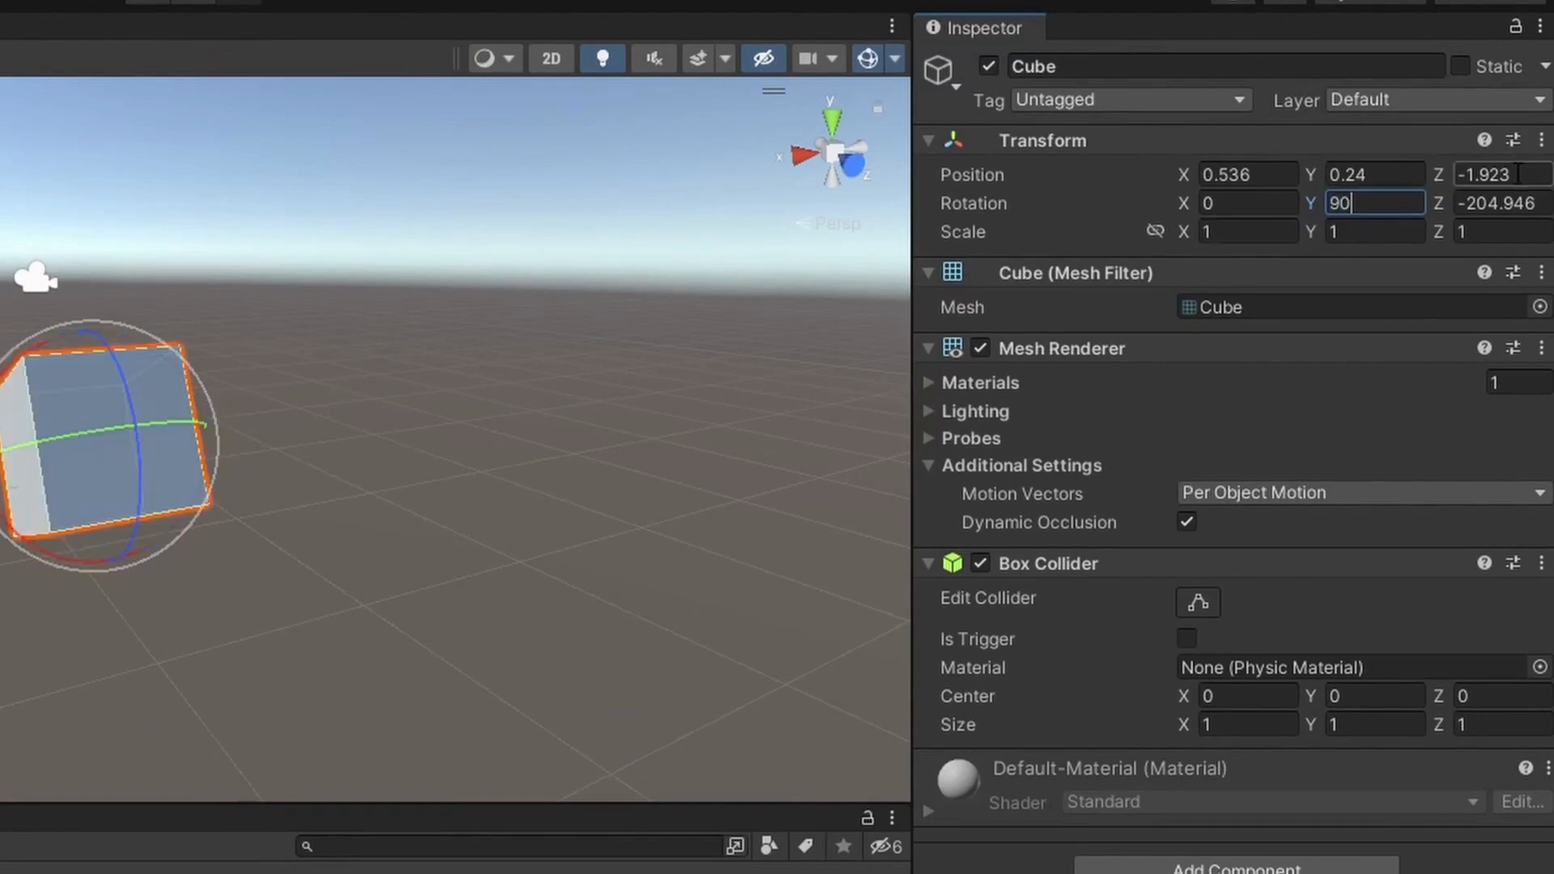
{"action": "type", "text": "90"}
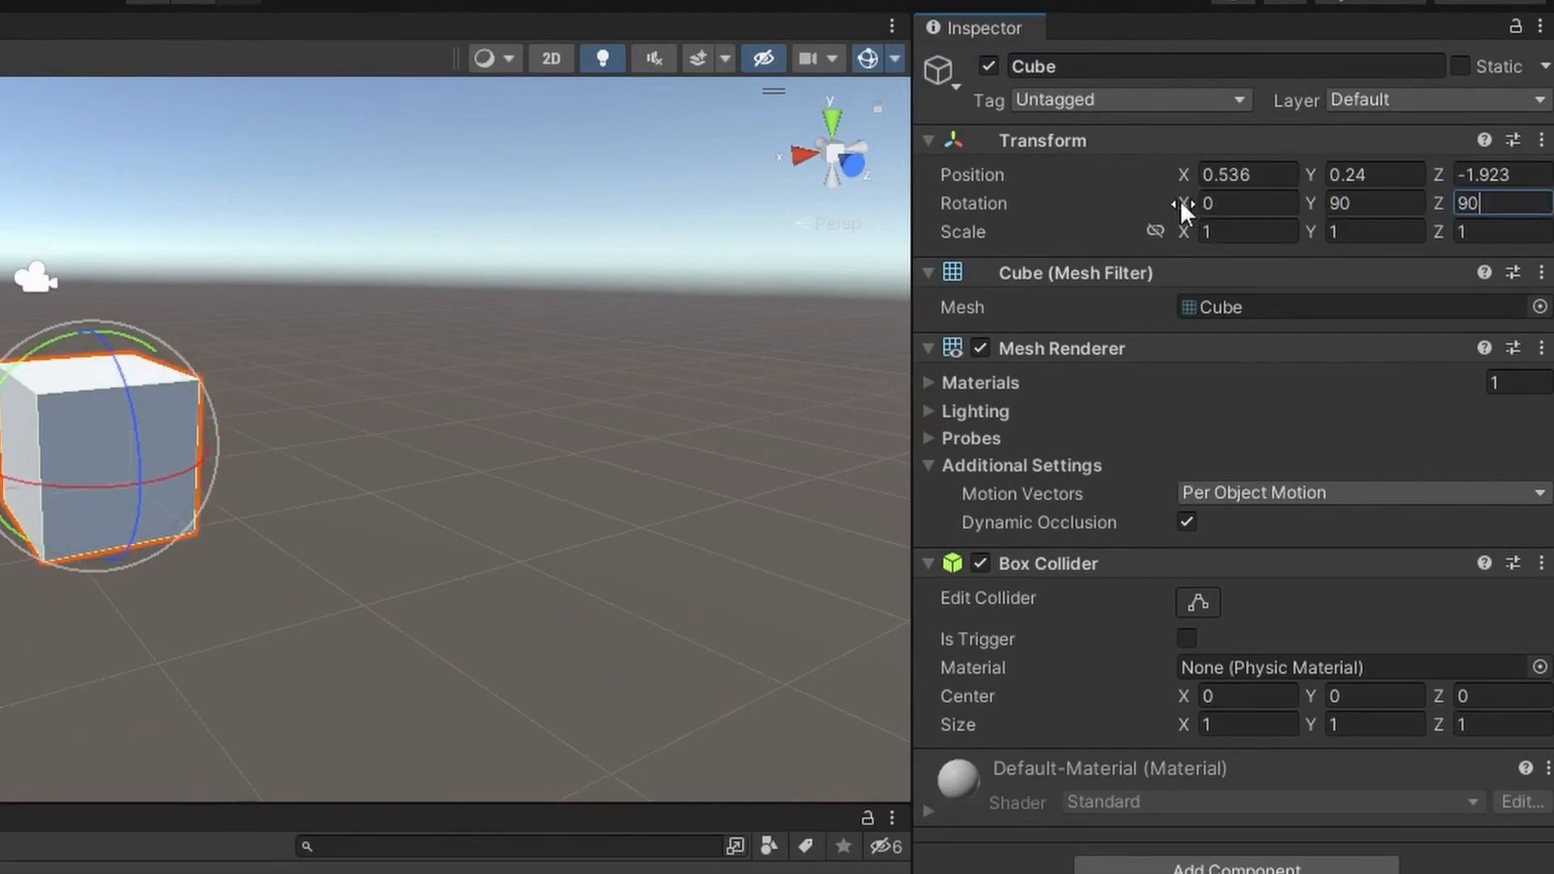
{"action": "mouse_move", "coordinate": [1180, 200]}
{"action": "left_mouse_down"}
{"action": "mouse_move", "coordinate": [1383, 198]}
{"action": "mouse_move", "coordinate": [1279, 214]}
{"action": "mouse_move", "coordinate": [1177, 201]}
{"action": "mouse_move", "coordinate": [1196, 201]}
{"action": "left_mouse_up"}
{"action": "mouse_move", "coordinate": [1325, 201]}
{"action": "left_mouse_down"}
{"action": "mouse_move", "coordinate": [1345, 197]}
{"action": "mouse_move", "coordinate": [1163, 197]}
{"action": "mouse_move", "coordinate": [1317, 200]}
{"action": "mouse_move", "coordinate": [1297, 224]}
{"action": "mouse_move", "coordinate": [1294, 203]}
{"action": "mouse_move", "coordinate": [1320, 204]}
{"action": "left_mouse_up"}
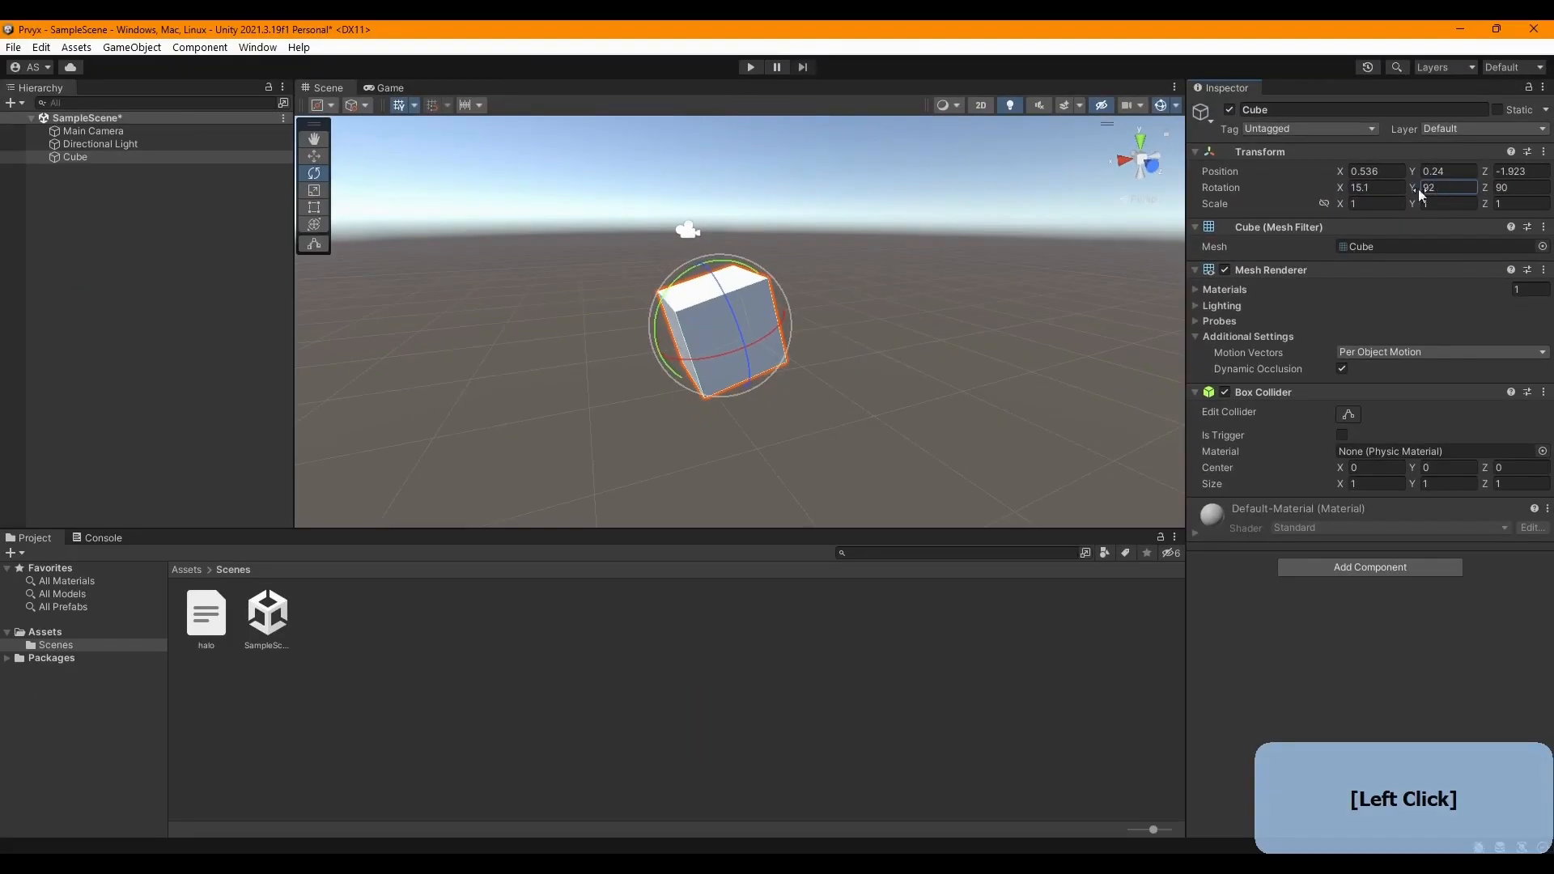
- Stretch the Cube along its Y axis with the Scale tool and enlarge it uniformly to a scale of about 1.32, 3.12, 1.32
{"action": "left_click", "coordinate": [995, 312]}
{"action": "left_click", "coordinate": [696, 345]}
{"action": "key", "text": "r"}
{"action": "left_click_drag", "start_coordinate": [739, 347], "coordinate": [765, 364]}
{"action": "right_click_drag", "start_coordinate": [765, 364], "coordinate": [952, 373]}
{"action": "key", "text": "a"}
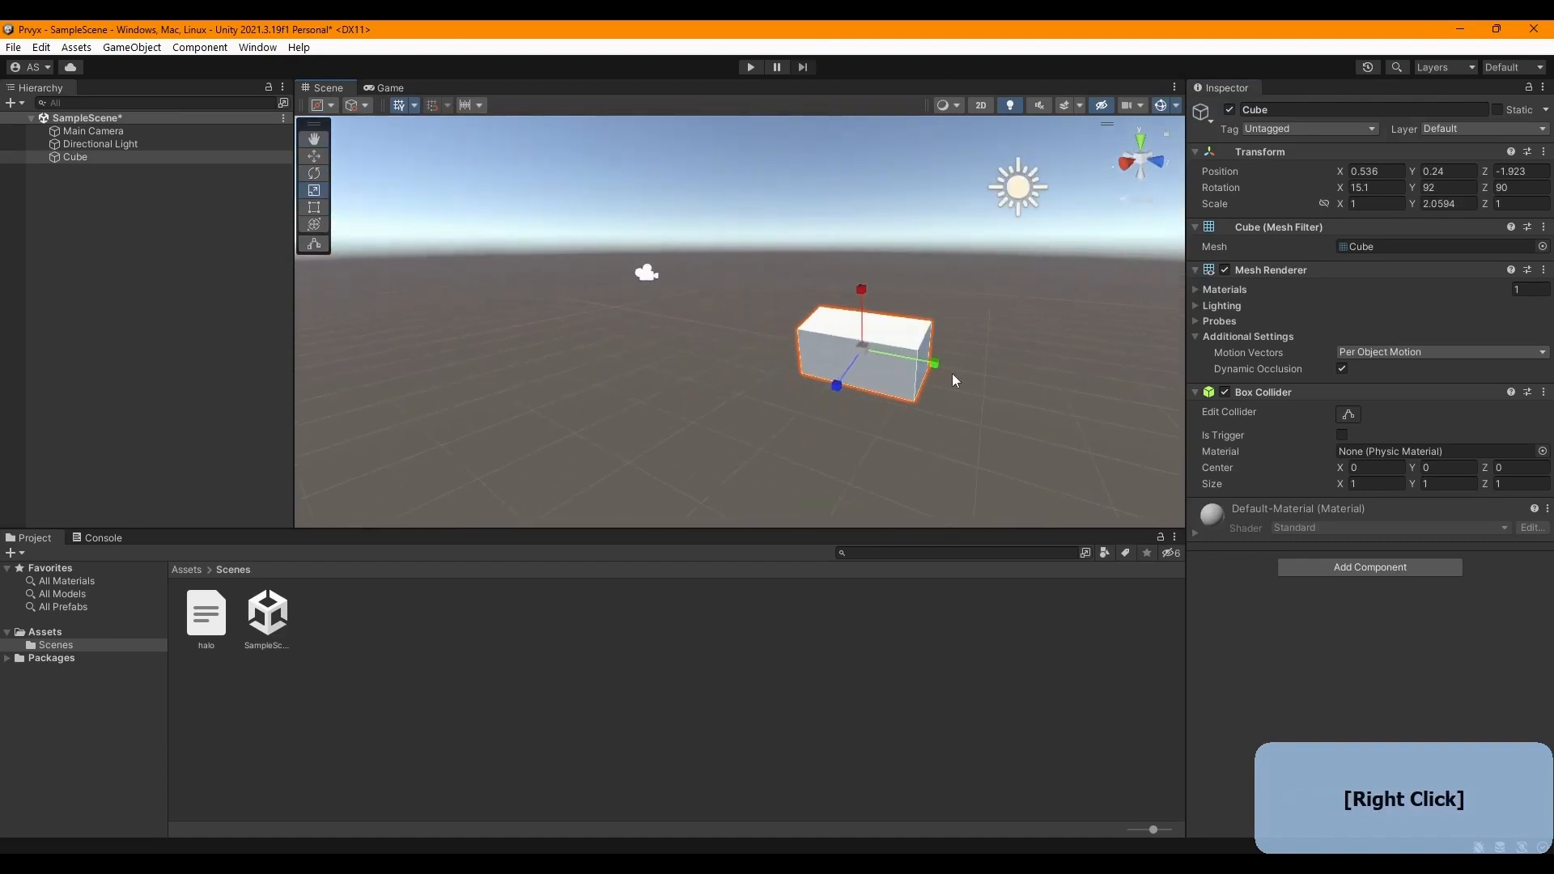
{"action": "left_click_drag", "start_coordinate": [953, 373], "coordinate": [1009, 372]}
{"action": "right_click_drag", "start_coordinate": [1009, 373], "coordinate": [805, 350]}
{"action": "key", "text": "w"}
{"action": "left_click_drag", "start_coordinate": [793, 350], "coordinate": [850, 372]}
- Activate the Rect tool and resize the Cube's side face by its edges to a scale of about X 1.27, Y 2.28
{"action": "mouse_move", "coordinate": [849, 374]}
{"action": "right_mouse_down"}
{"action": "mouse_move", "coordinate": [923, 398]}
{"action": "mouse_move", "coordinate": [866, 357]}
{"action": "mouse_move", "coordinate": [893, 332]}
{"action": "mouse_move", "coordinate": [868, 372]}
{"action": "right_mouse_up"}
{"action": "key", "text": "t"}
{"action": "key", "text": "q"}
{"action": "key", "text": "w"}
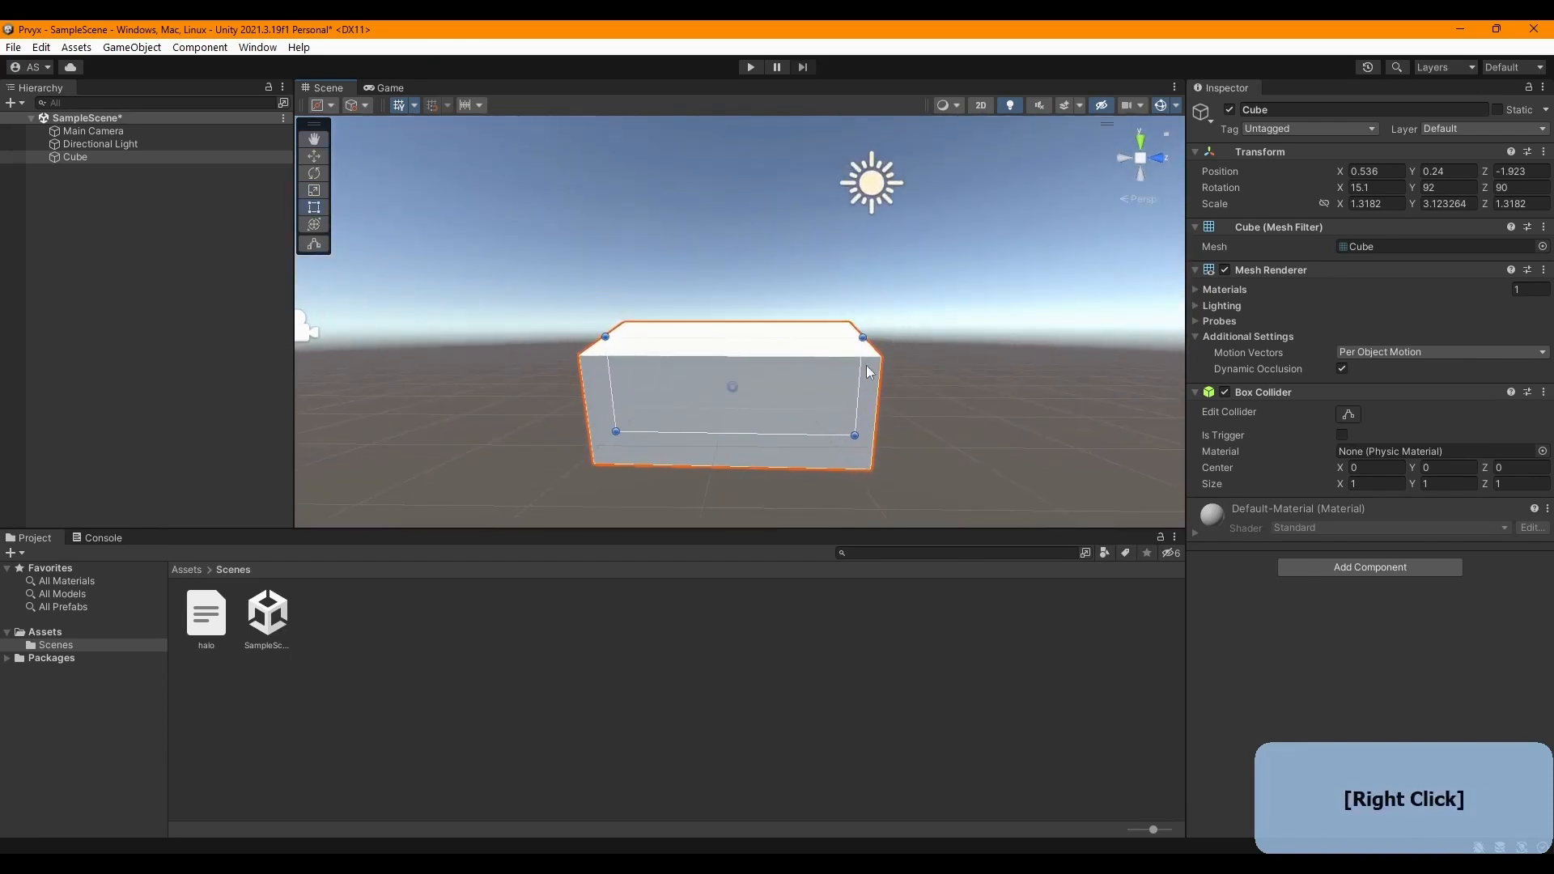
{"action": "left_click_drag", "start_coordinate": [860, 370], "coordinate": [803, 389]}
{"action": "left_click", "coordinate": [896, 383]}
{"action": "left_click", "coordinate": [762, 394]}
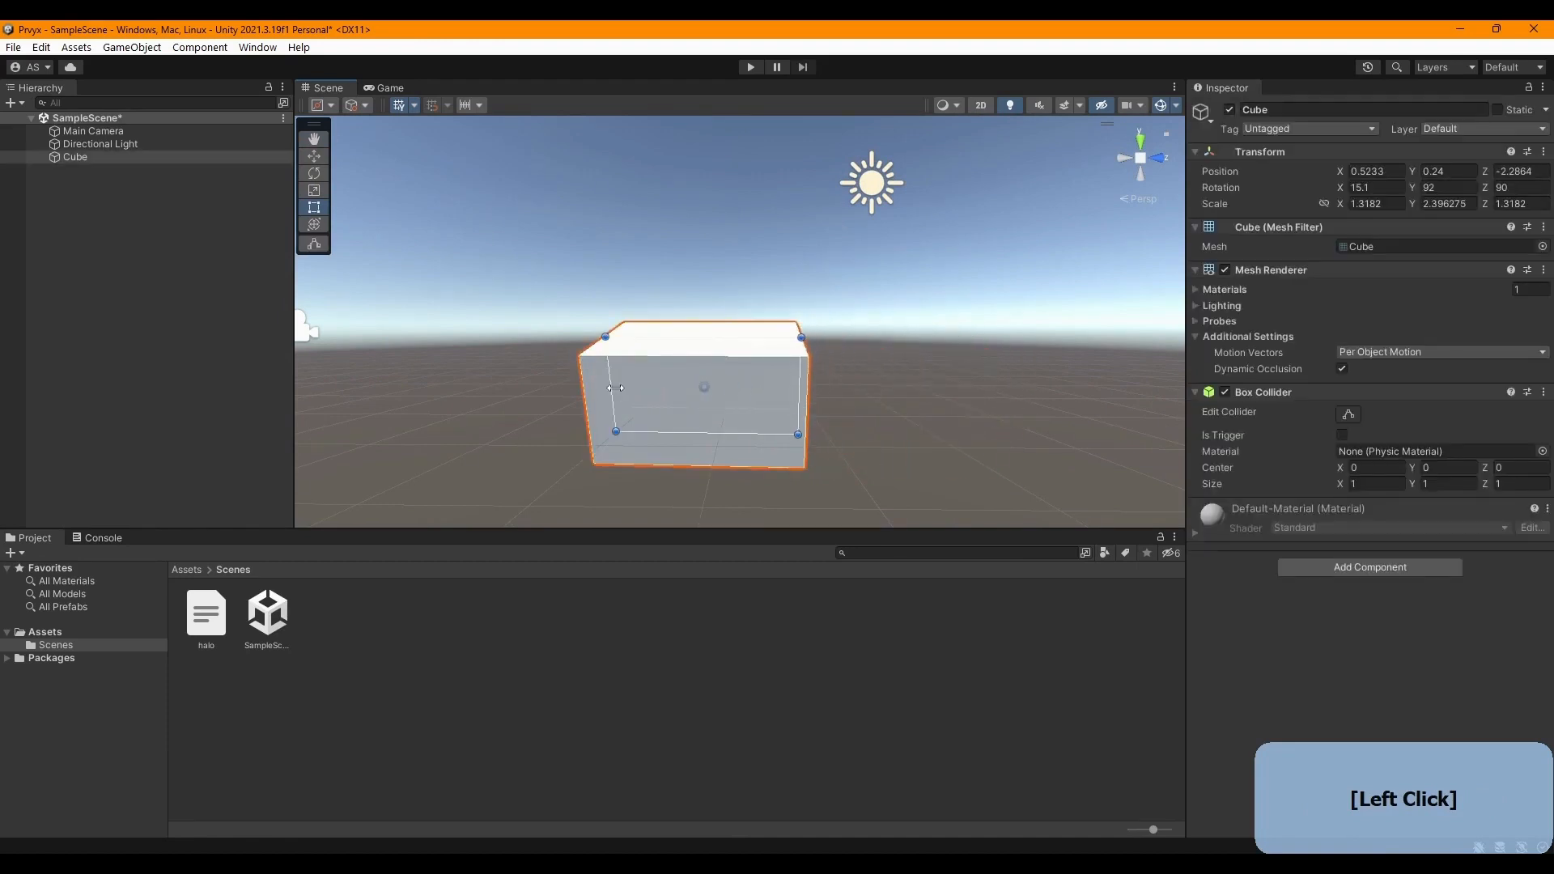
{"action": "mouse_move", "coordinate": [615, 388]}
{"action": "left_mouse_down"}
{"action": "mouse_move", "coordinate": [407, 388]}
{"action": "mouse_move", "coordinate": [626, 388]}
{"action": "left_mouse_up"}
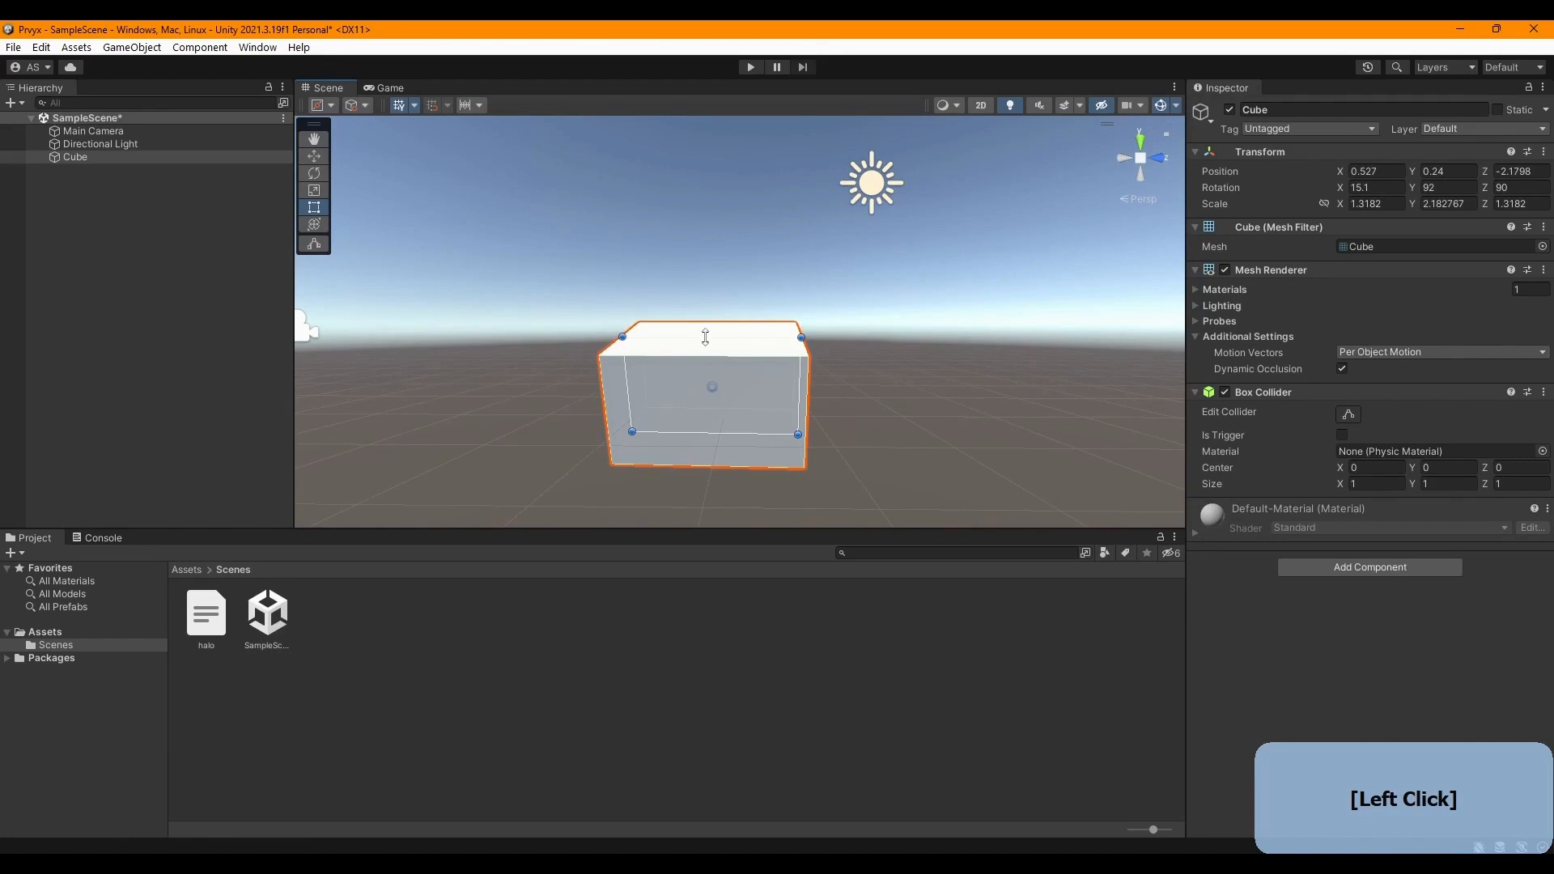
{"action": "mouse_move", "coordinate": [705, 337]}
{"action": "left_mouse_down"}
{"action": "mouse_move", "coordinate": [705, 209]}
{"action": "mouse_move", "coordinate": [705, 344]}
{"action": "left_mouse_up"}
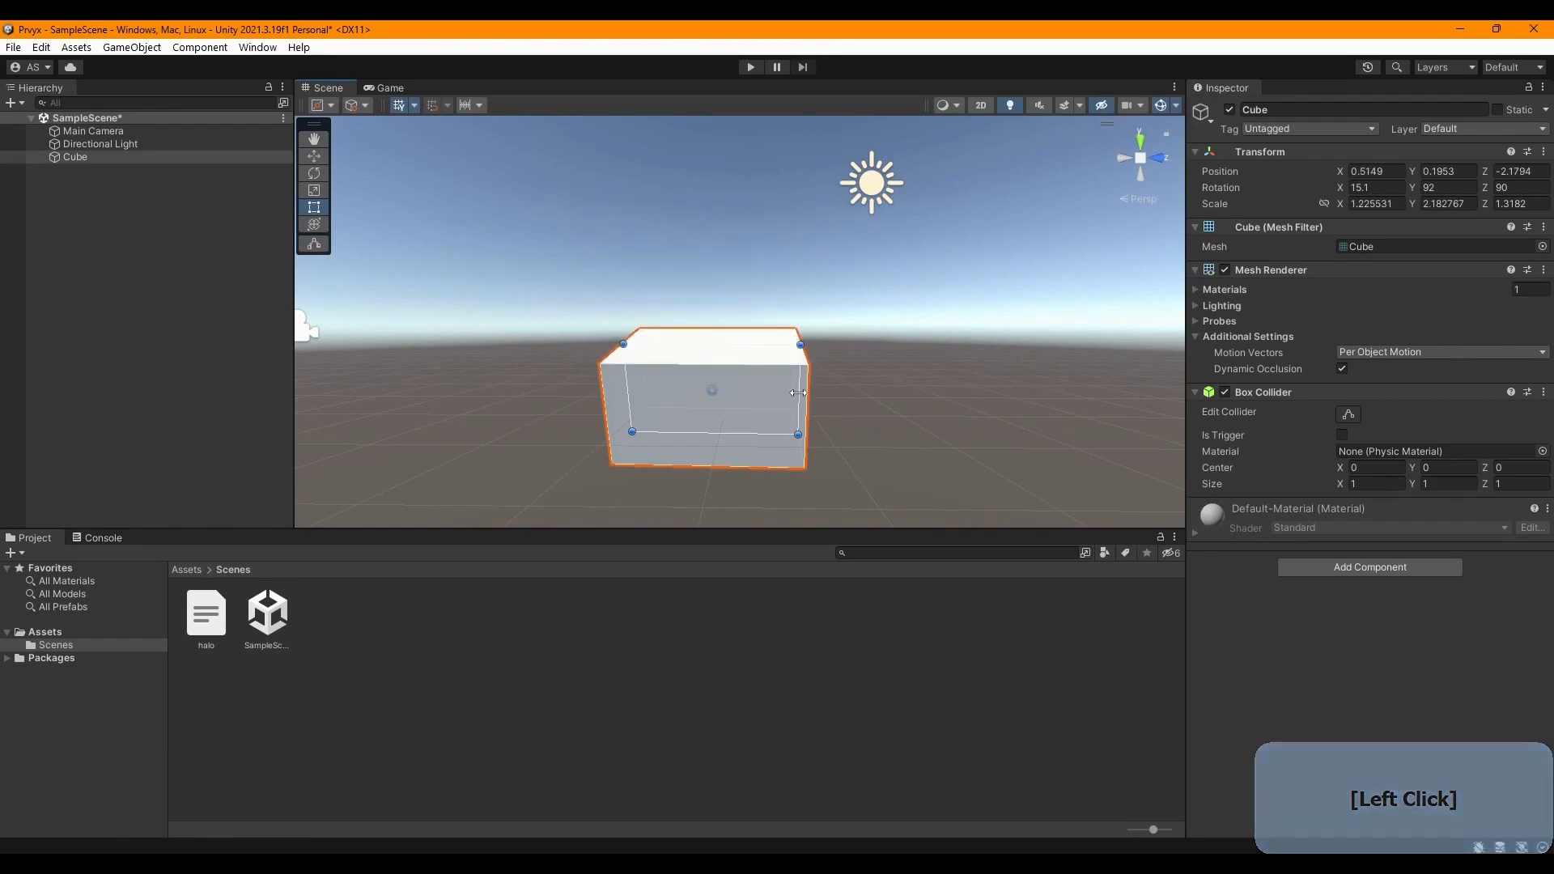
{"action": "mouse_move", "coordinate": [798, 393]}
{"action": "left_mouse_down"}
{"action": "mouse_move", "coordinate": [936, 392]}
{"action": "mouse_move", "coordinate": [813, 392]}
{"action": "left_mouse_up"}
{"action": "mouse_move", "coordinate": [692, 344]}
{"action": "left_mouse_down"}
{"action": "mouse_move", "coordinate": [693, 243]}
{"action": "mouse_move", "coordinate": [693, 341]}
{"action": "left_mouse_up"}
- View the Cube's adjacent face and widen it by both side edges with the Rect tool to a Z scale of about 3.57
{"action": "key", "text": "d"}
{"action": "right_click_drag", "start_coordinate": [884, 389], "coordinate": [656, 394]}
{"action": "mouse_move", "coordinate": [771, 318]}
{"action": "left_mouse_down"}
{"action": "mouse_move", "coordinate": [947, 303]}
{"action": "mouse_move", "coordinate": [798, 320]}
{"action": "left_mouse_up"}
{"action": "mouse_move", "coordinate": [840, 424]}
{"action": "right_mouse_down"}
{"action": "mouse_move", "coordinate": [1174, 400]}
{"action": "mouse_move", "coordinate": [843, 424]}
{"action": "right_mouse_up"}
{"action": "key", "text": "a"}
{"action": "key", "text": "d"}
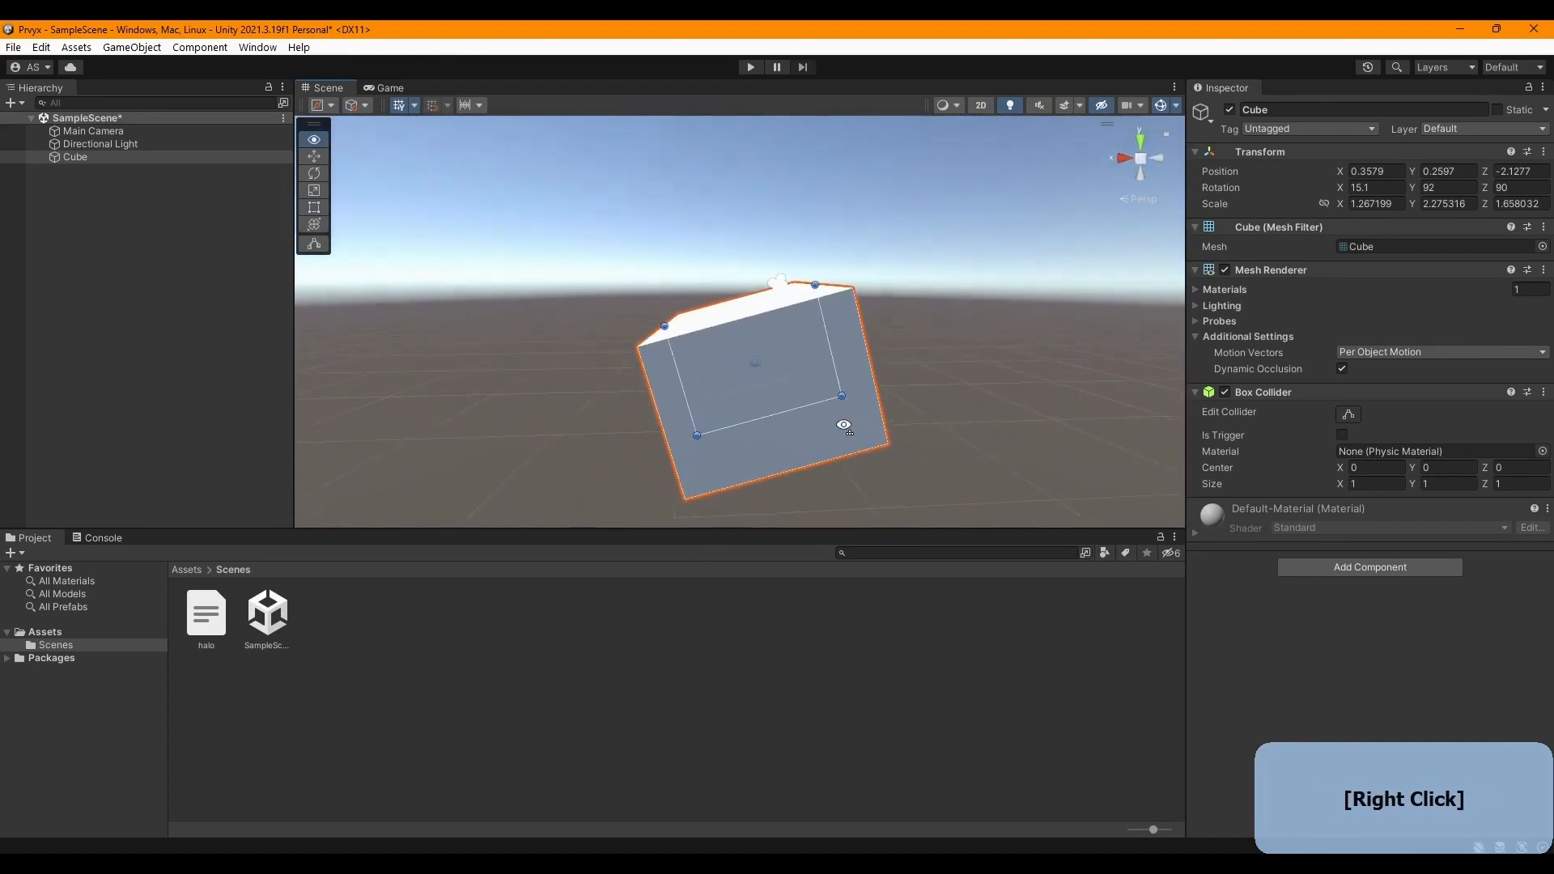
{"action": "scroll", "coordinate": [840, 419], "scroll_direction": "down", "scroll_amount": 4}
{"action": "left_click_drag", "start_coordinate": [811, 350], "coordinate": [896, 336]}
{"action": "left_click_drag", "start_coordinate": [696, 367], "coordinate": [646, 375]}
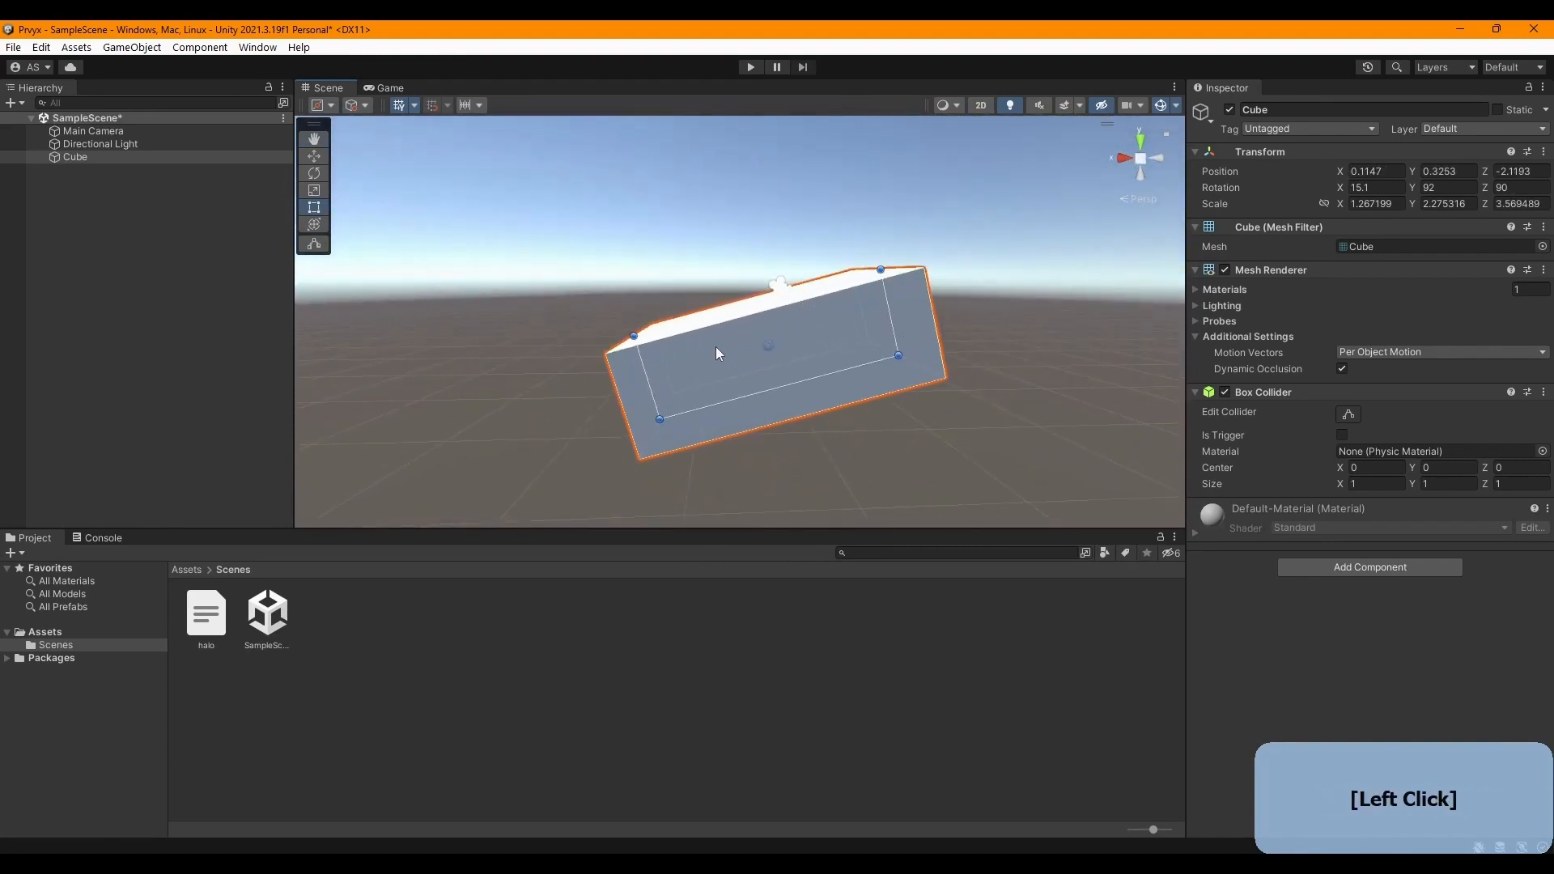
- Stretch the Cube's height and length with the Rect tool to a scale of about X 2.04, Y 5.21
{"action": "left_click_drag", "start_coordinate": [735, 306], "coordinate": [733, 242]}
{"action": "key", "text": "s"}
{"action": "right_click_drag", "start_coordinate": [778, 388], "coordinate": [1019, 392]}
{"action": "left_click_drag", "start_coordinate": [799, 348], "coordinate": [875, 355]}
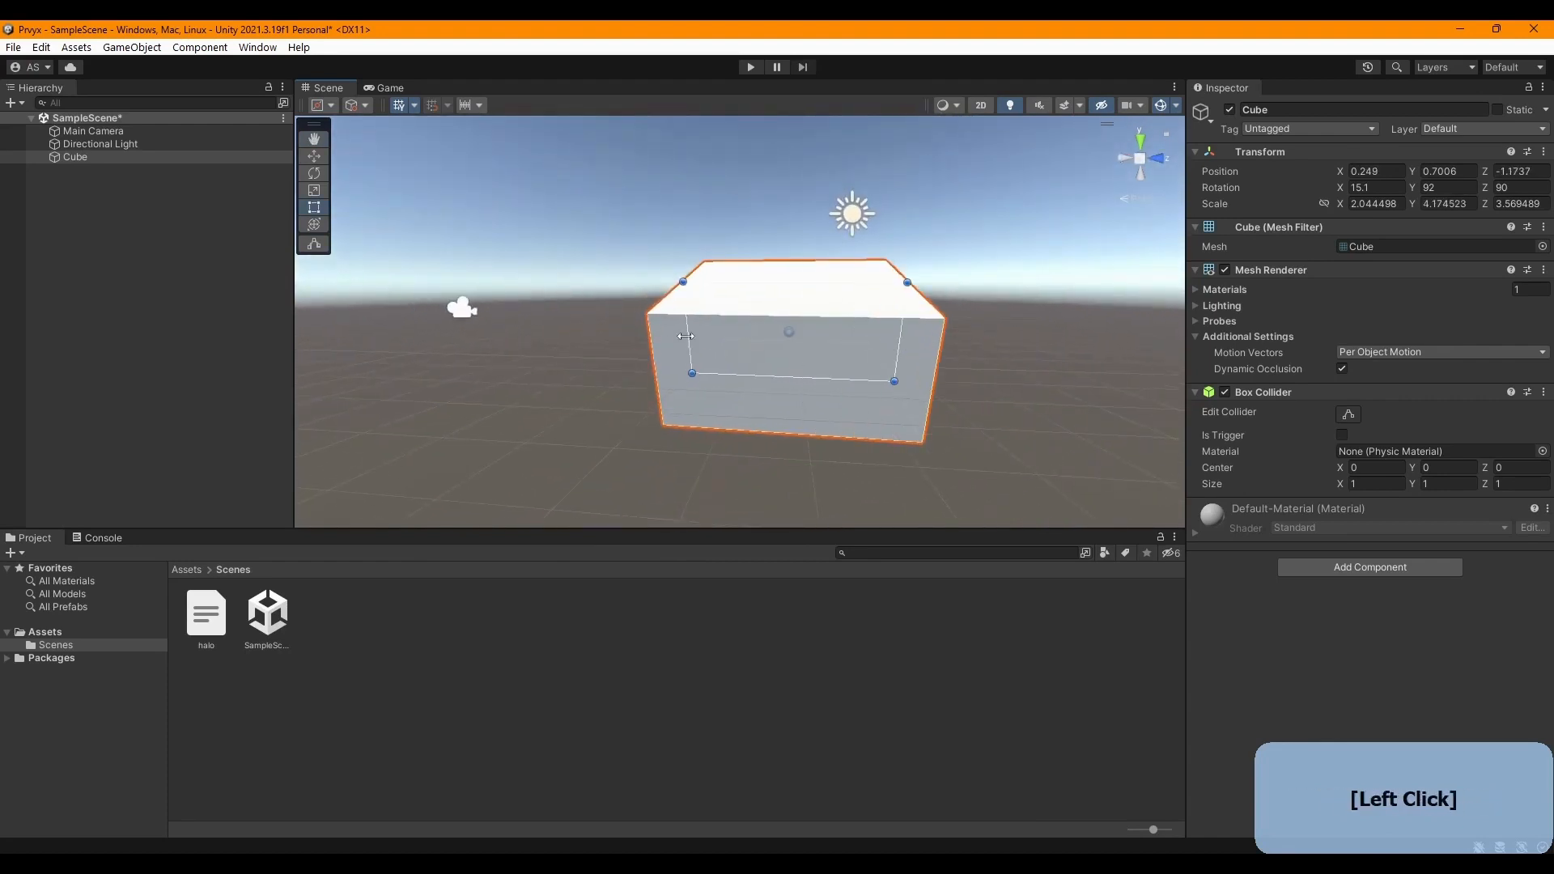
{"action": "left_click_drag", "start_coordinate": [685, 336], "coordinate": [645, 333]}
- Move, rotate and scale the Cube with the combined Transform tool to a scale of about 1.81, 4.61, 3.16, and deselect it
{"action": "right_click_drag", "start_coordinate": [915, 408], "coordinate": [847, 404]}
{"action": "key", "text": "s"}
{"action": "key", "text": "w"}
{"action": "key", "text": "e"}
{"action": "key", "text": "s"}
{"action": "key", "text": "d"}
{"action": "key", "text": "s"}
{"action": "key", "text": "y"}
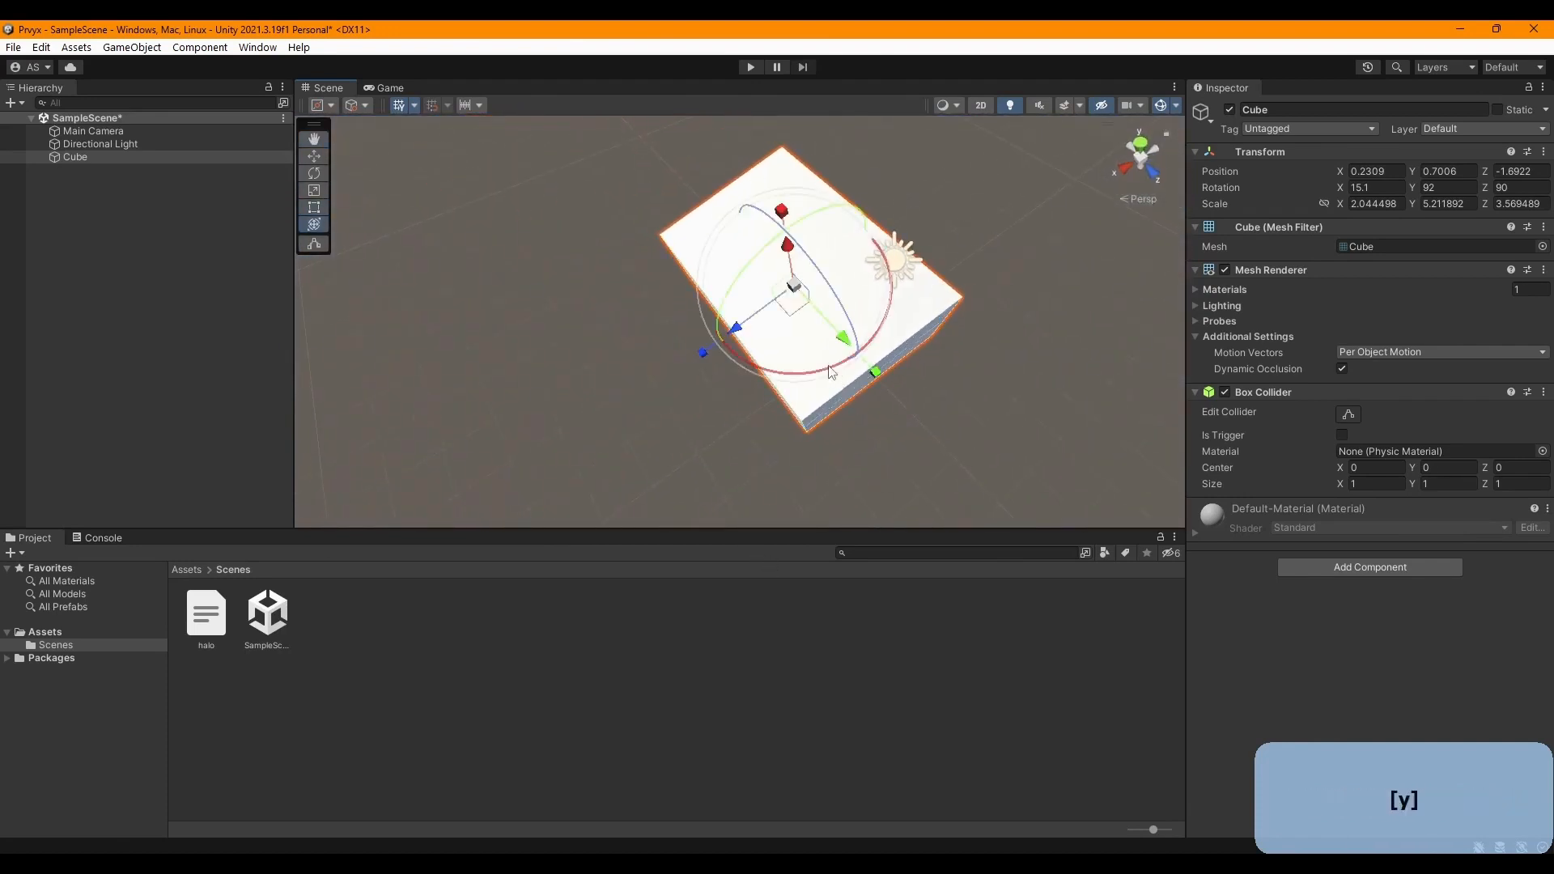
{"action": "left_click_drag", "start_coordinate": [830, 287], "coordinate": [782, 293]}
{"action": "right_click_drag", "start_coordinate": [926, 407], "coordinate": [978, 351]}
{"action": "key", "text": "a"}
{"action": "key", "text": "s"}
{"action": "key", "text": "q"}
{"action": "key", "text": "s"}
{"action": "key", "text": "q"}
{"action": "key", "text": "a"}
{"action": "left_click", "coordinate": [979, 360]}
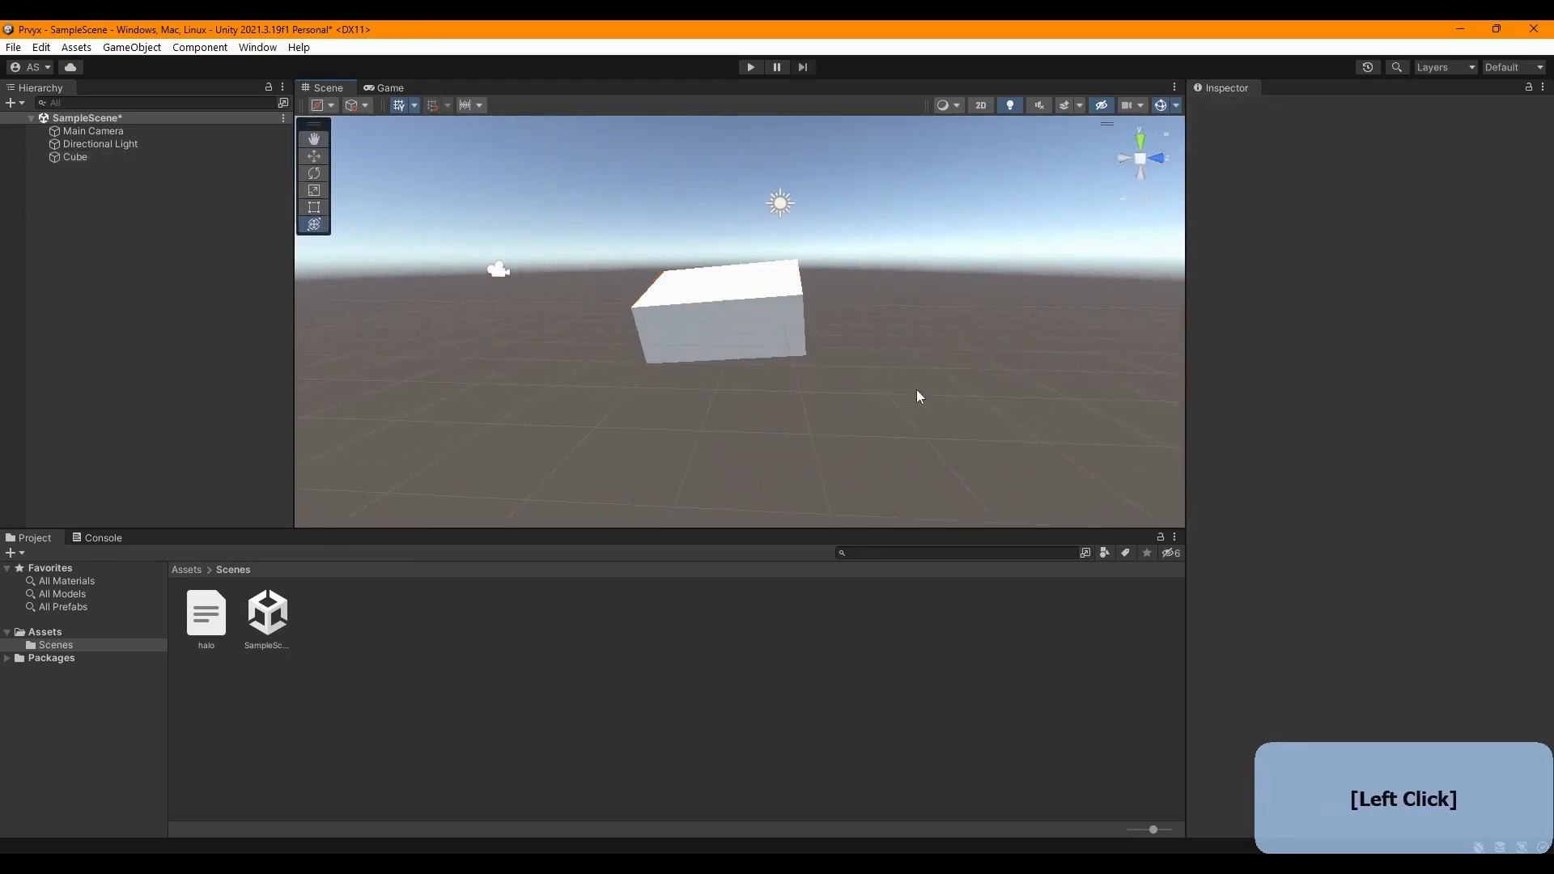
- Select the Cube, set its X, Y and Z rotation to 0, and deselect it
{"action": "key", "text": "w"}
{"action": "right_click_drag", "start_coordinate": [920, 396], "coordinate": [961, 351]}
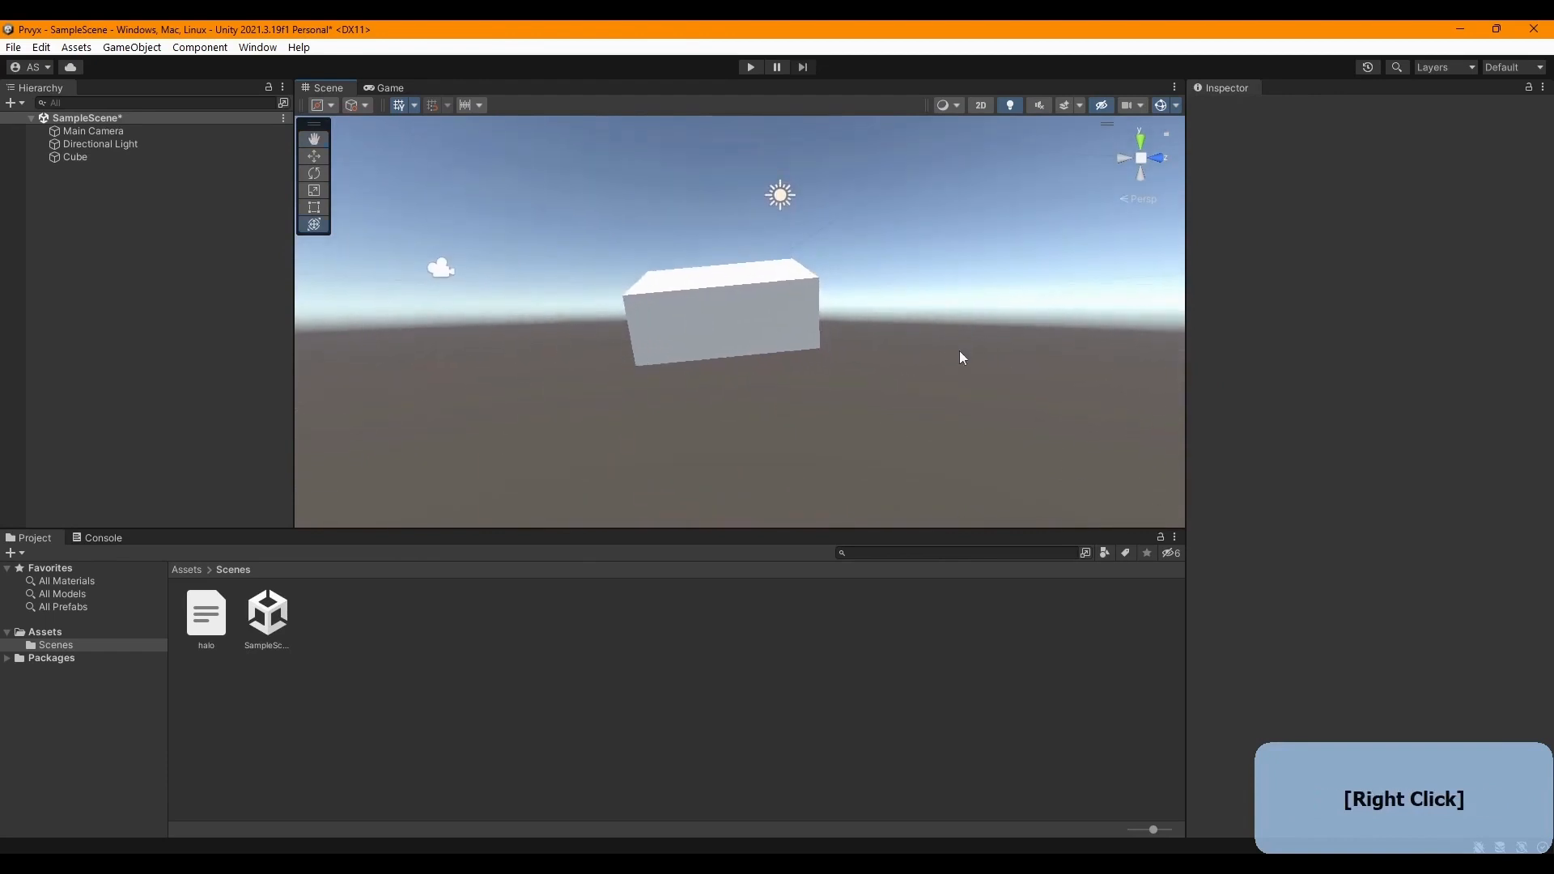
{"action": "left_click", "coordinate": [654, 330]}
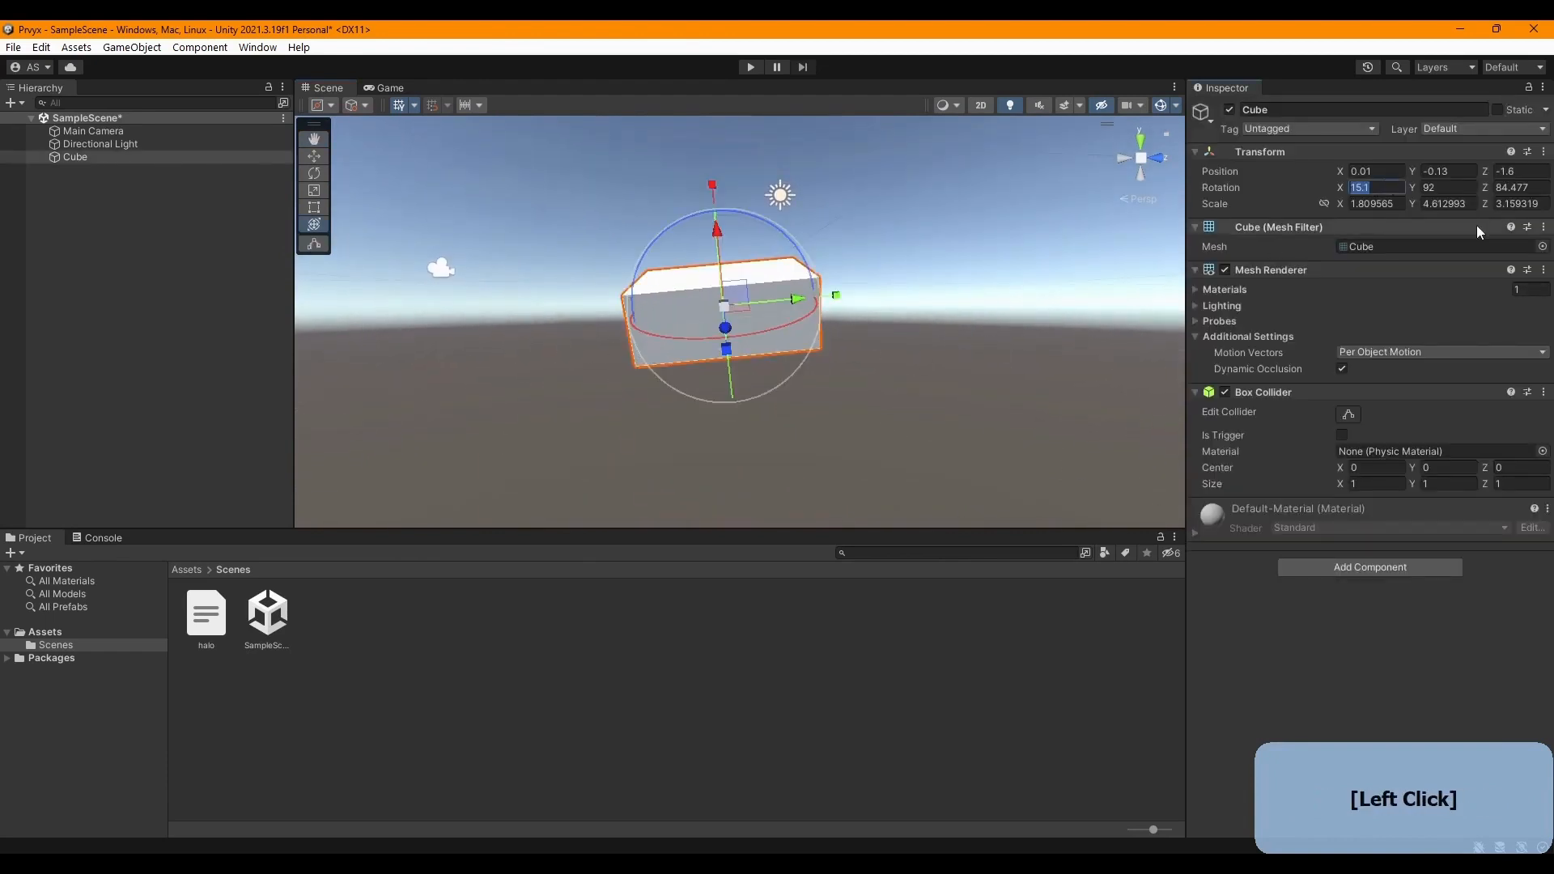
{"action": "type", "text": "0"}
{"action": "left_click", "coordinate": [1449, 187]}
{"action": "type", "text": "0"}
{"action": "left_click", "coordinate": [1518, 187]}
{"action": "type", "text": "0"}
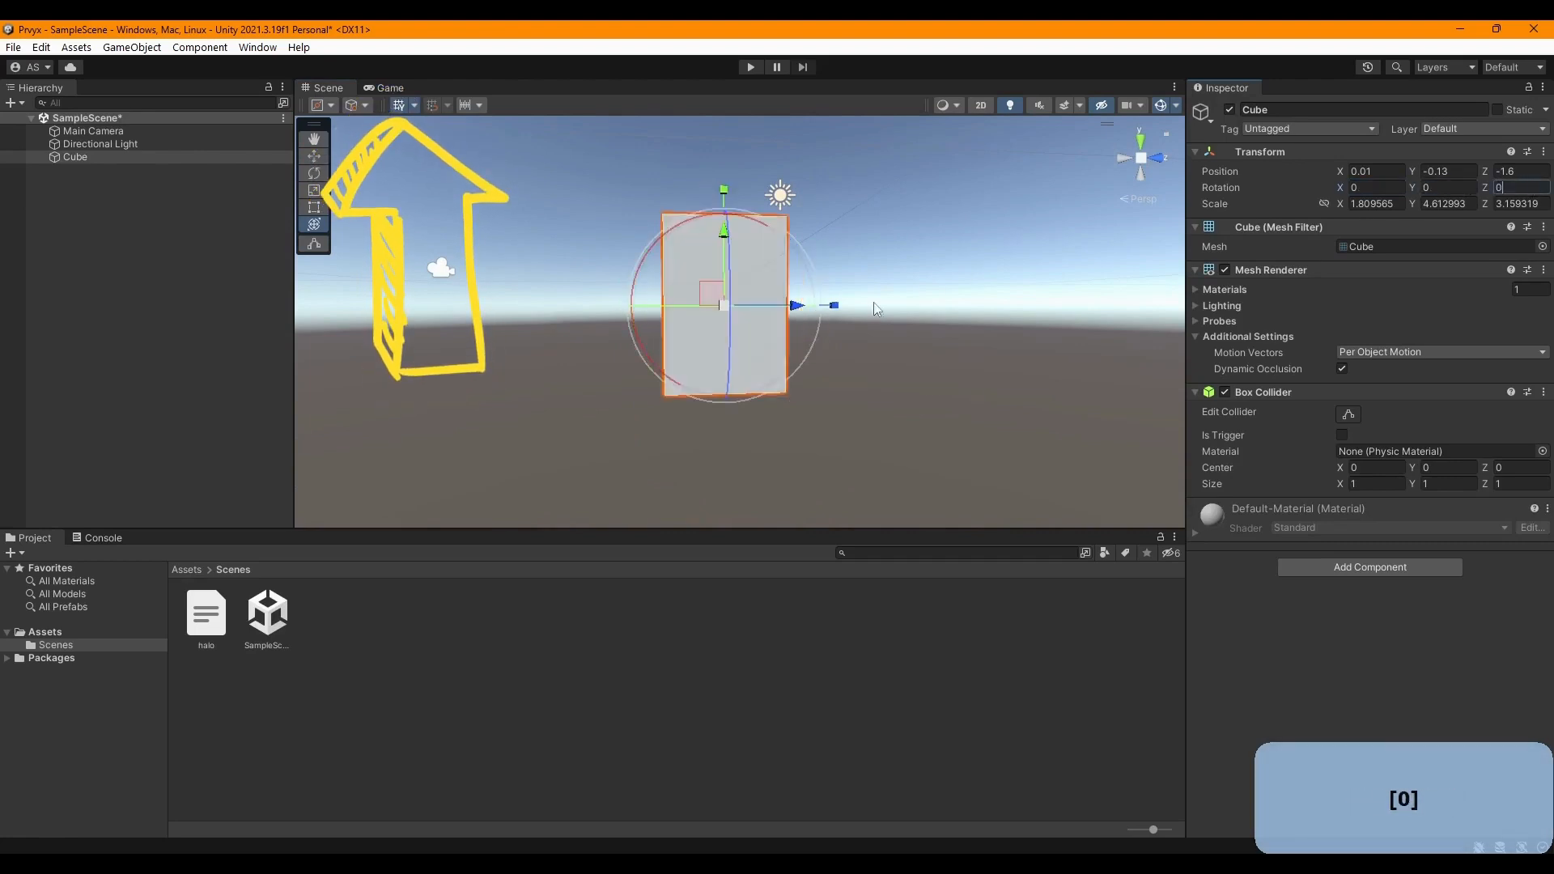
{"action": "left_click", "coordinate": [970, 267]}
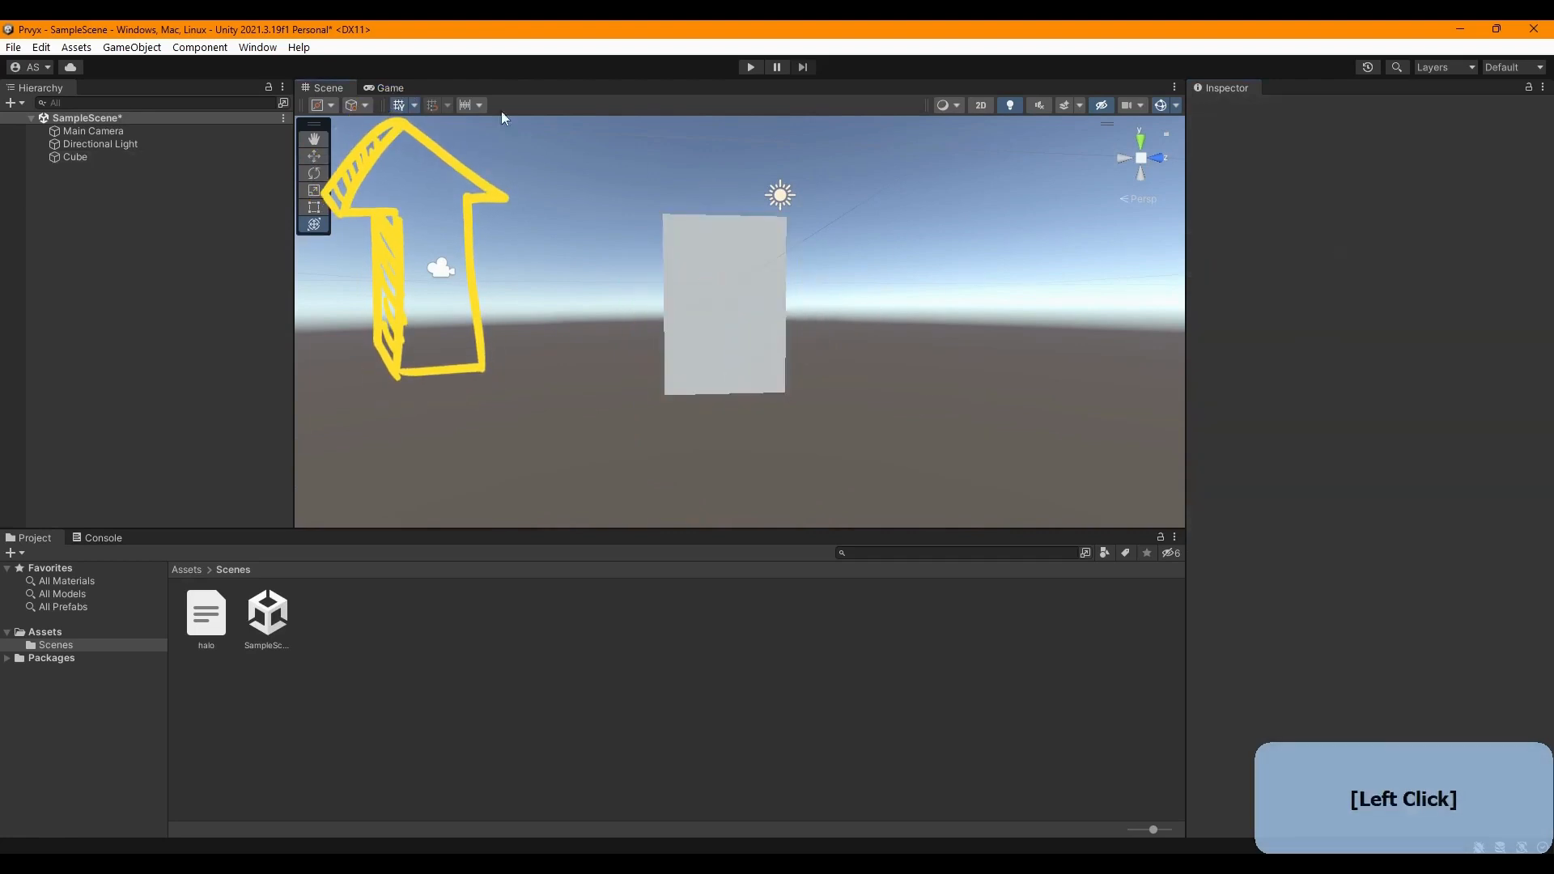
- Dock the Game view below the Scene view beside the Project window and widen it
{"action": "left_click", "coordinate": [389, 87]}
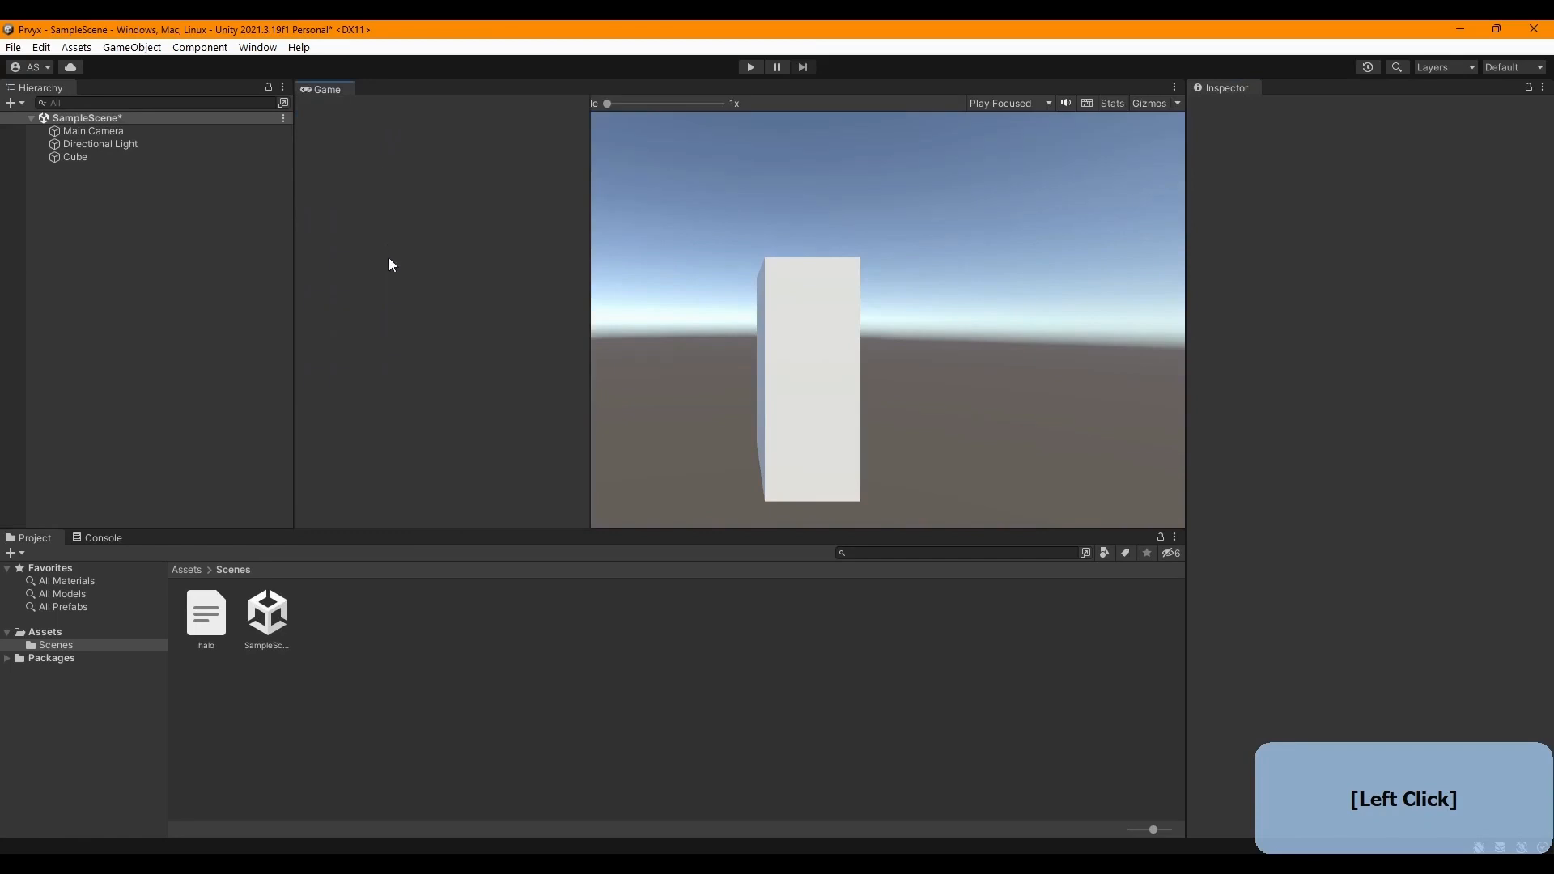
{"action": "left_click_drag", "start_coordinate": [427, 374], "coordinate": [1038, 687]}
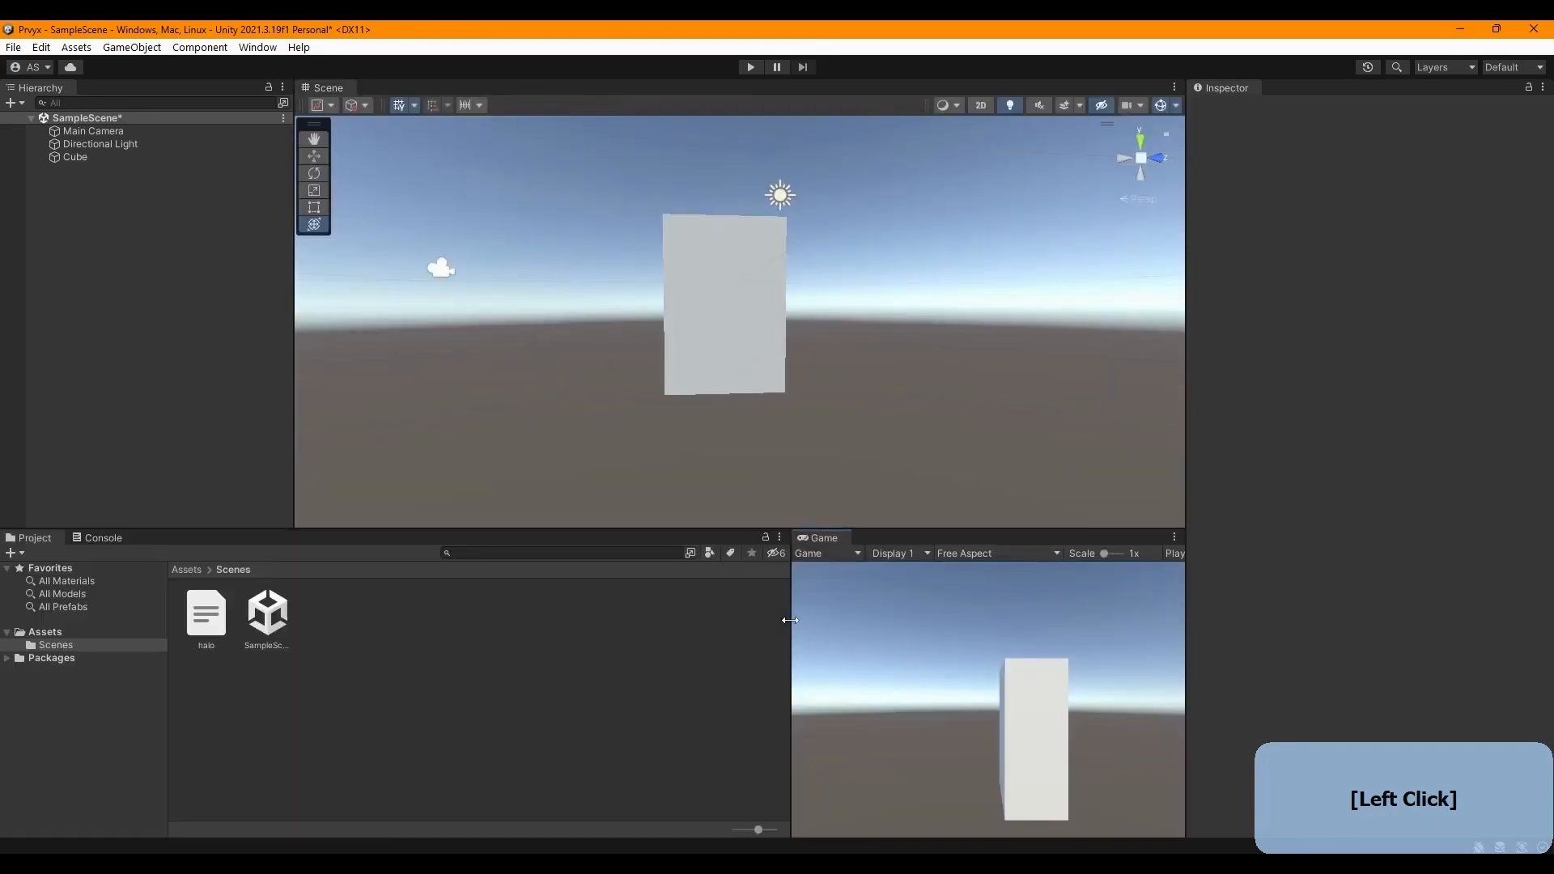
{"action": "left_click_drag", "start_coordinate": [790, 620], "coordinate": [329, 620]}
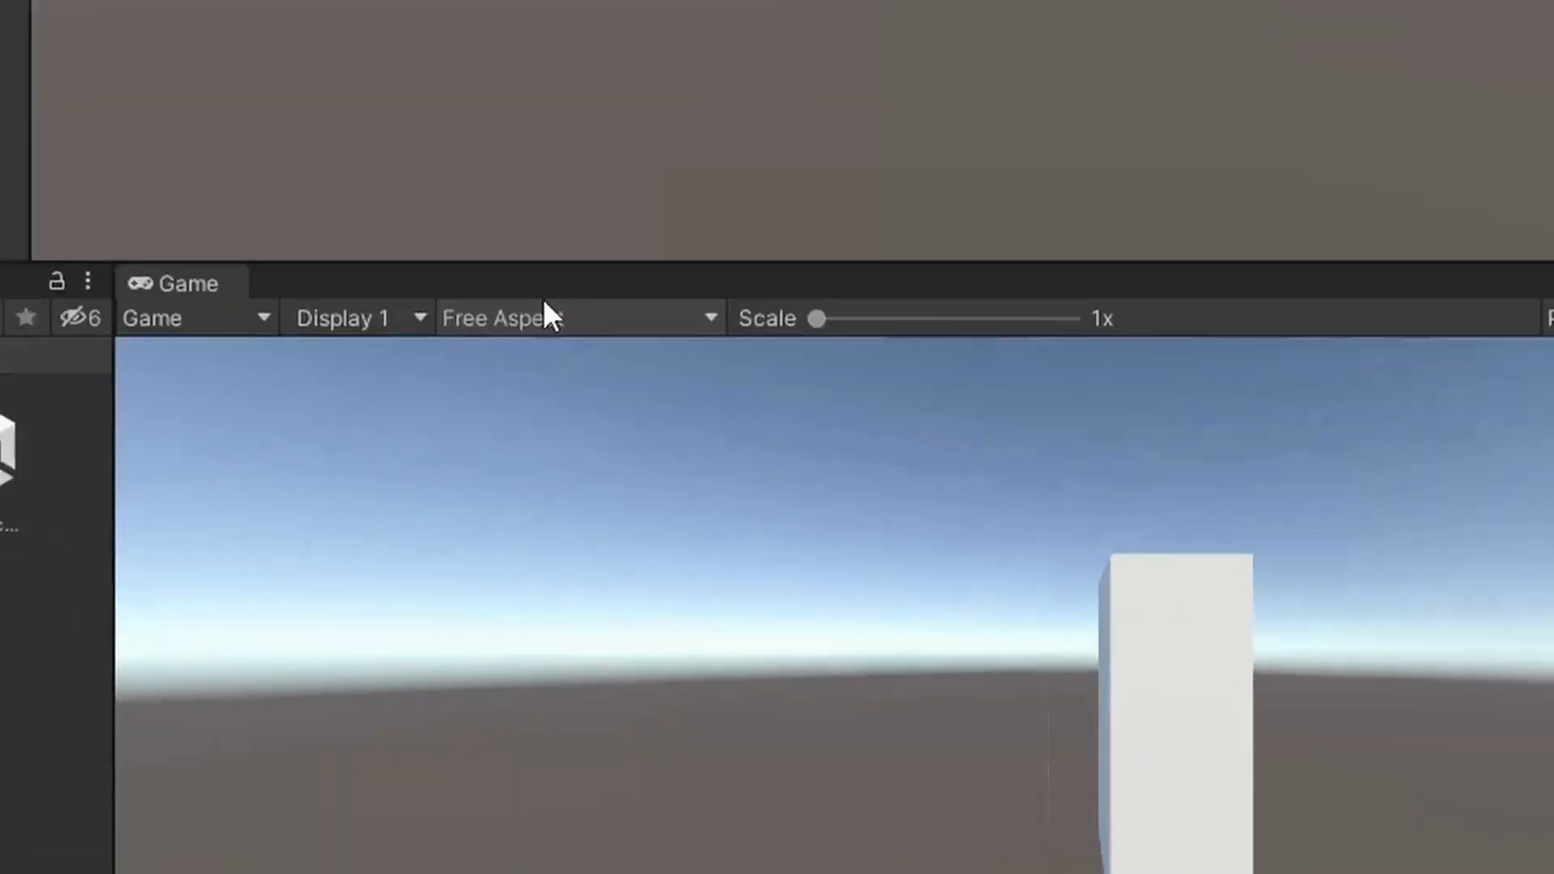
- Set the Game view resolution to Full HD (1920x1080) and make the Scene view slightly taller
{"action": "left_click", "coordinate": [486, 553]}
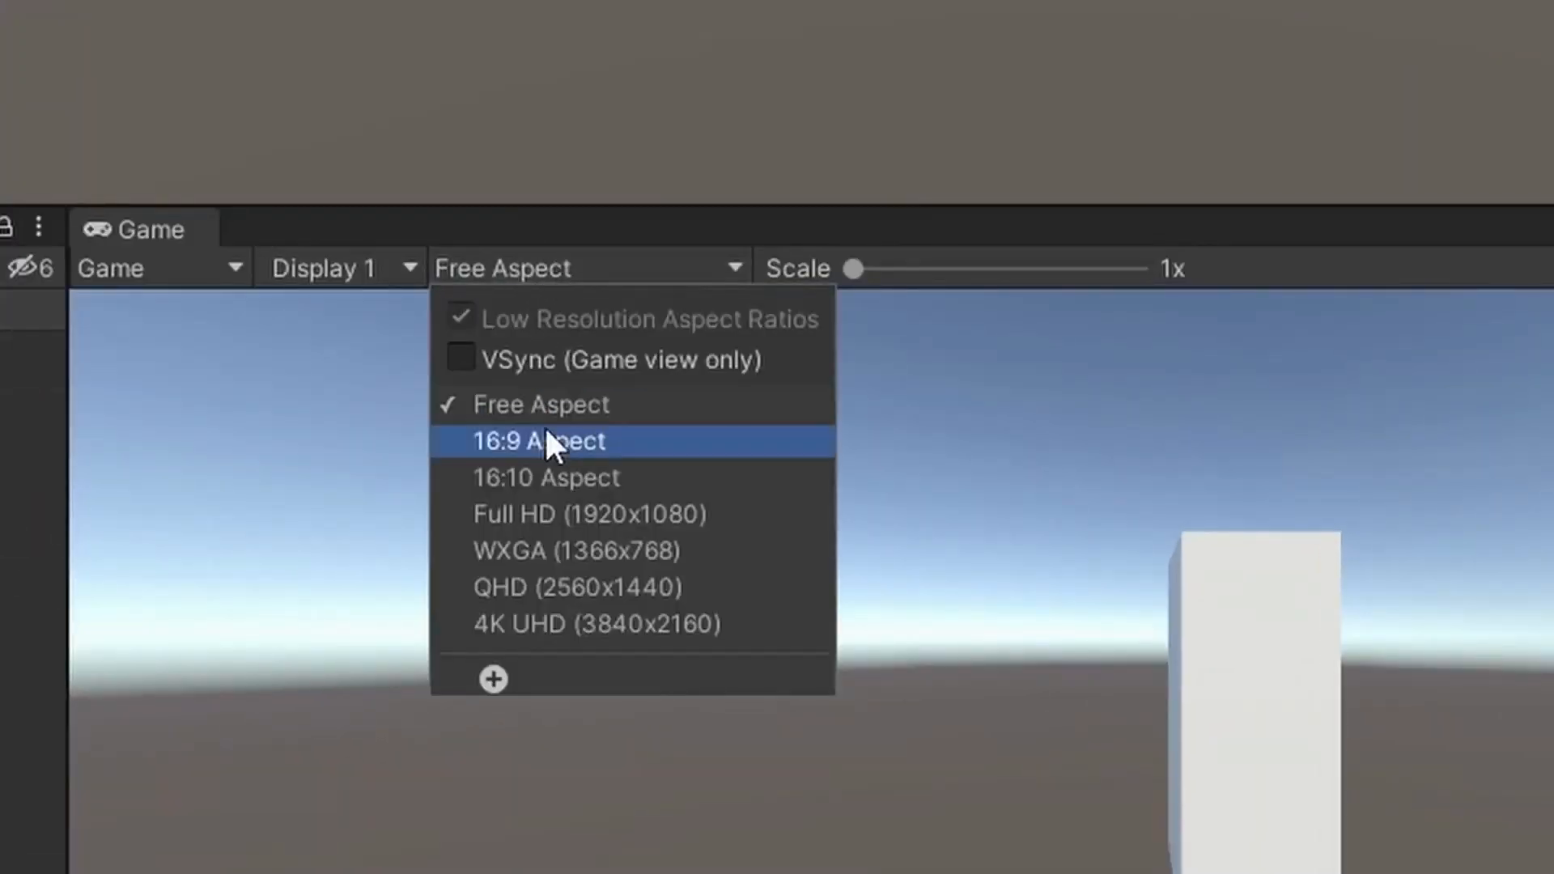
{"action": "left_click", "coordinate": [545, 515]}
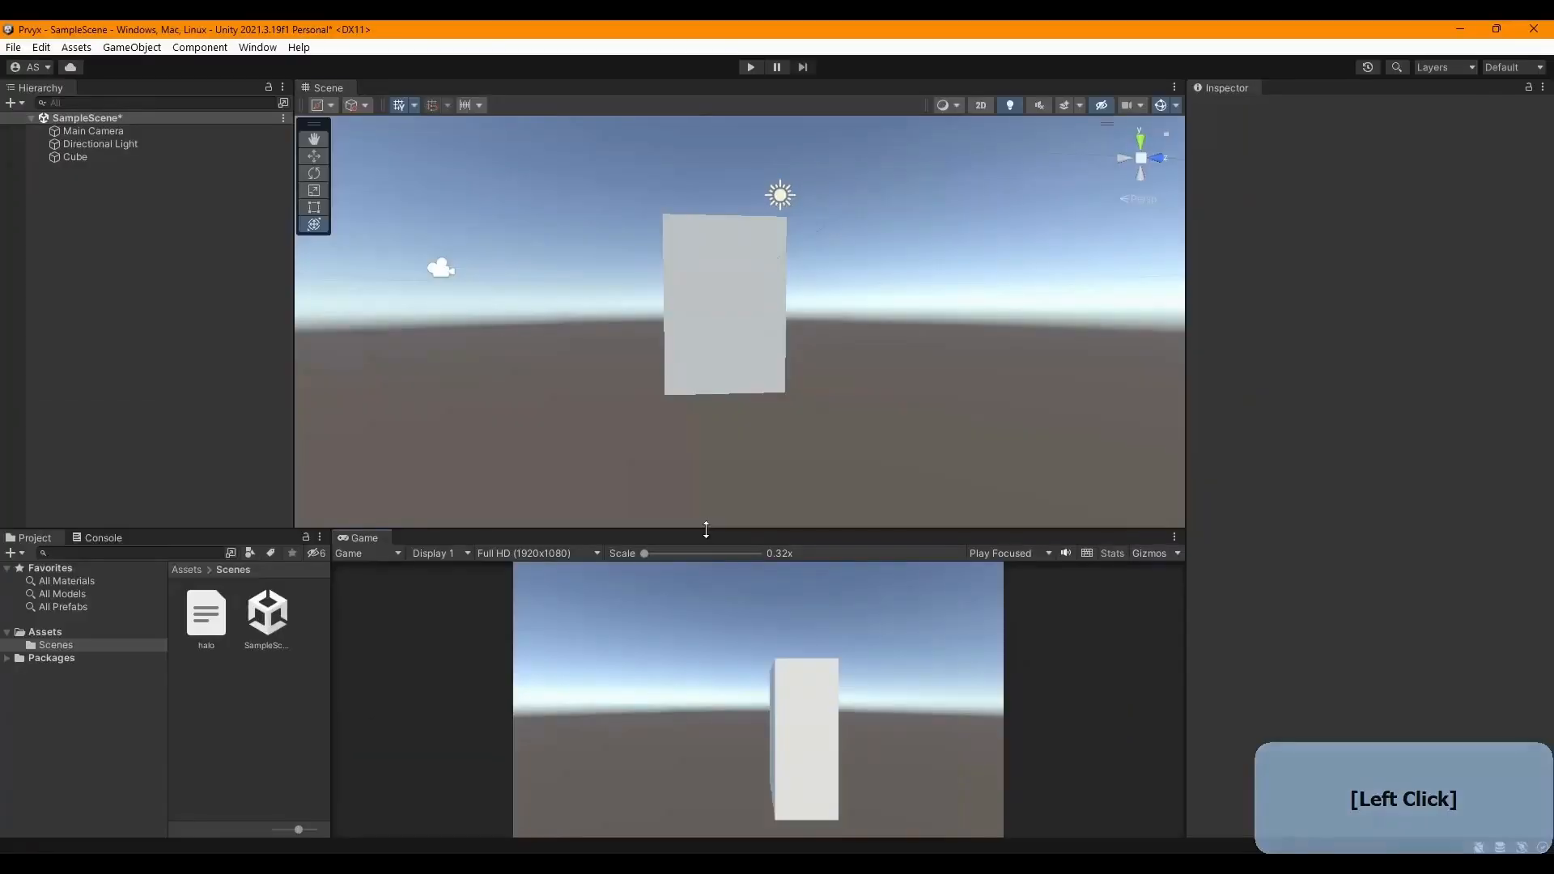
{"action": "left_click_drag", "start_coordinate": [705, 532], "coordinate": [721, 574]}
{"action": "left_click", "coordinate": [552, 532]}
{"action": "left_click", "coordinate": [517, 588]}
{"action": "left_click", "coordinate": [570, 602]}
{"action": "left_click", "coordinate": [535, 700]}
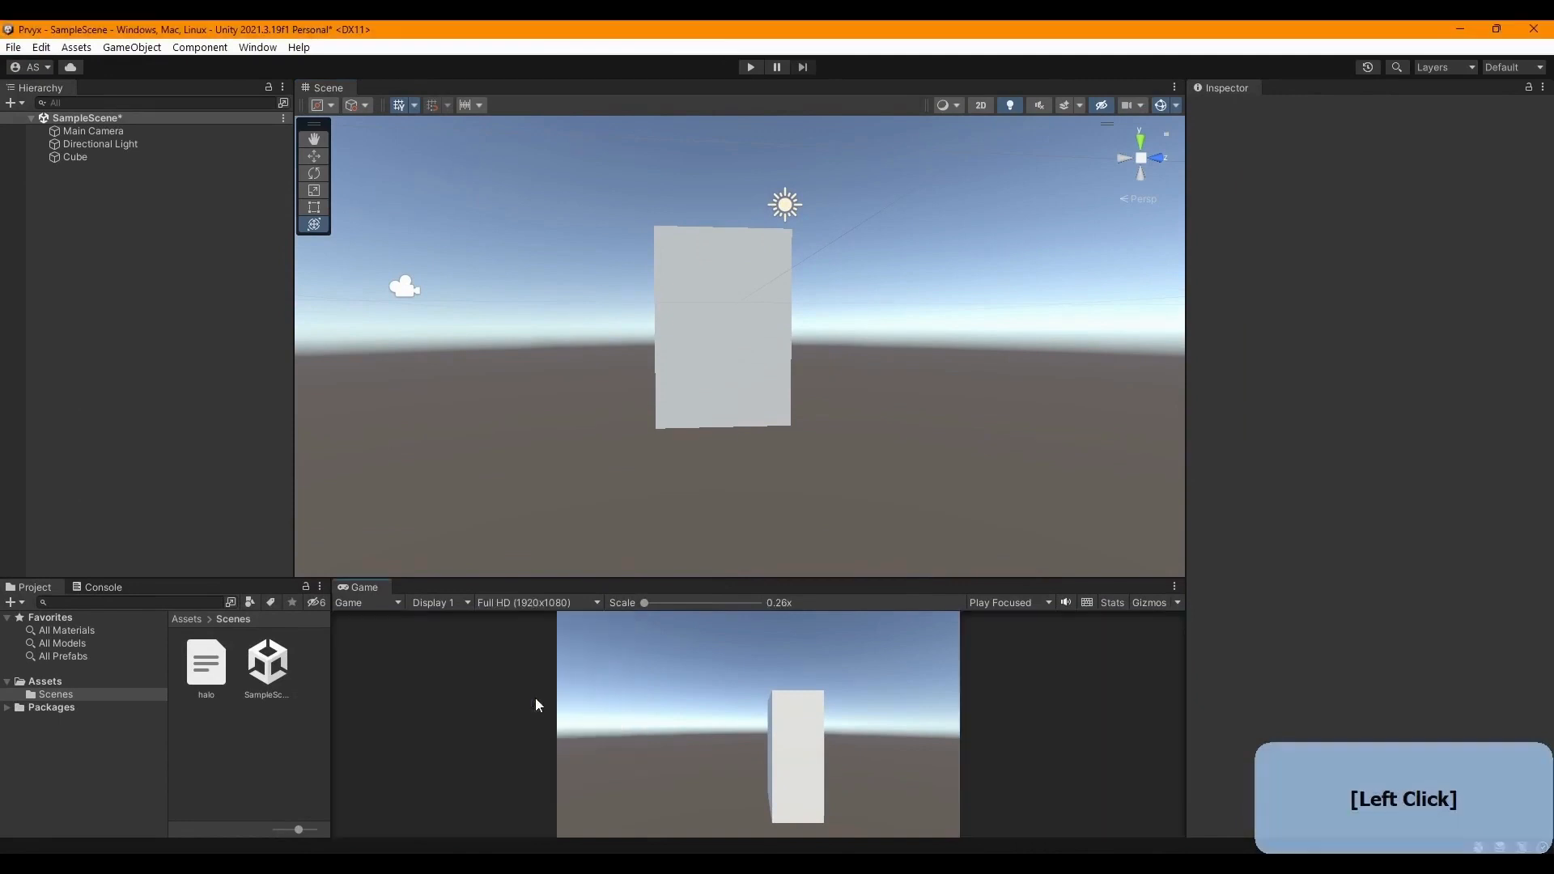
- Add a 3D Sphere object to SampleScene
{"action": "right_click_drag", "start_coordinate": [701, 454], "coordinate": [856, 386]}
{"action": "key", "text": "q"}
{"action": "key", "text": "d"}
{"action": "key", "text": "e"}
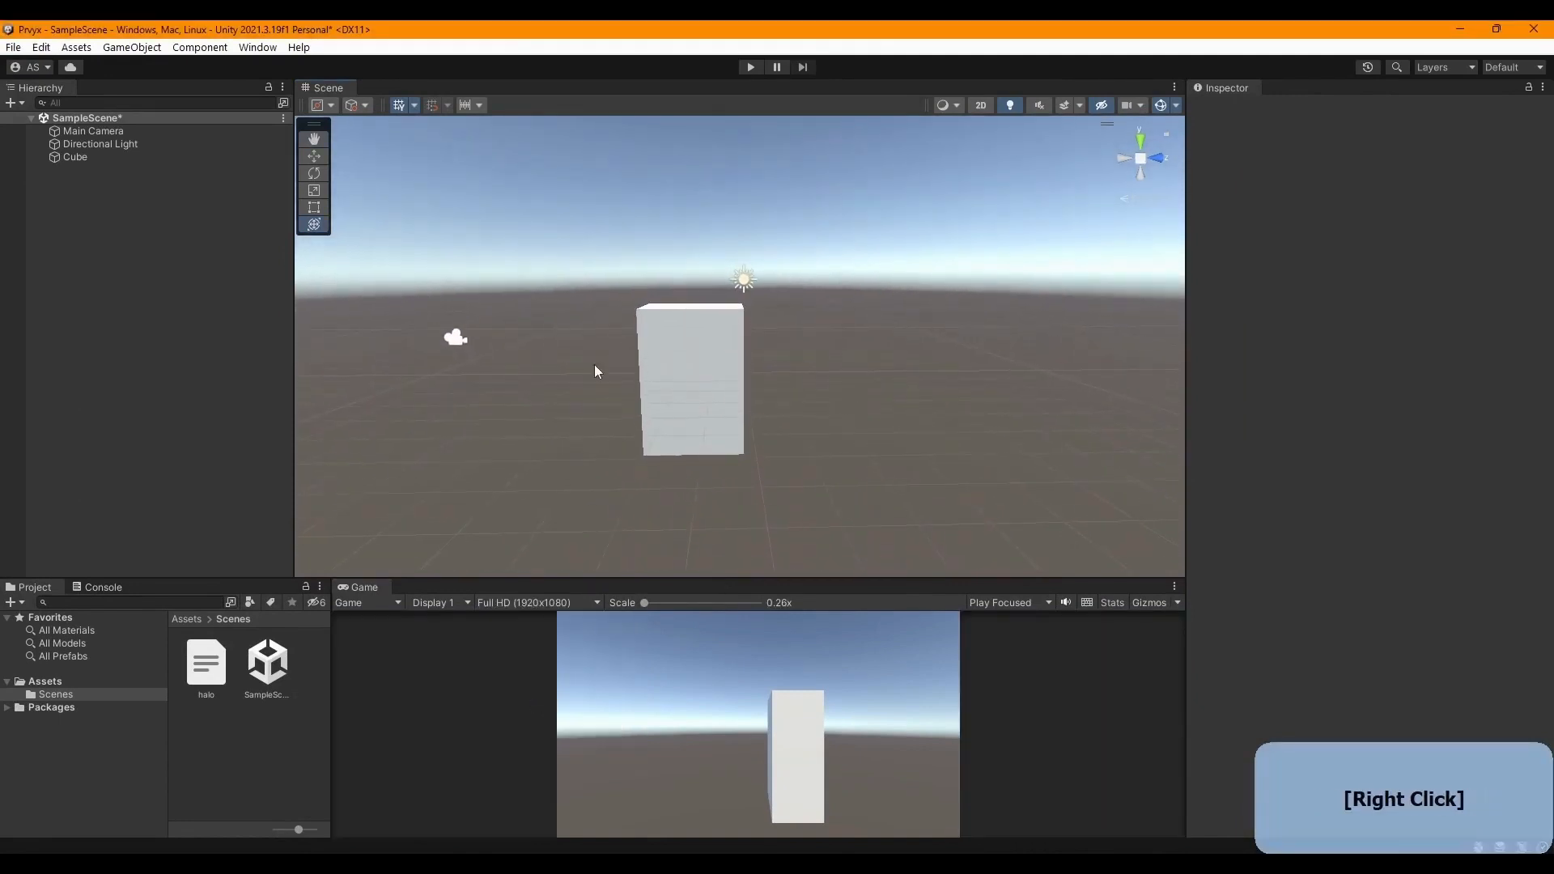
{"action": "left_click", "coordinate": [114, 227]}
{"action": "right_click", "coordinate": [113, 212]}
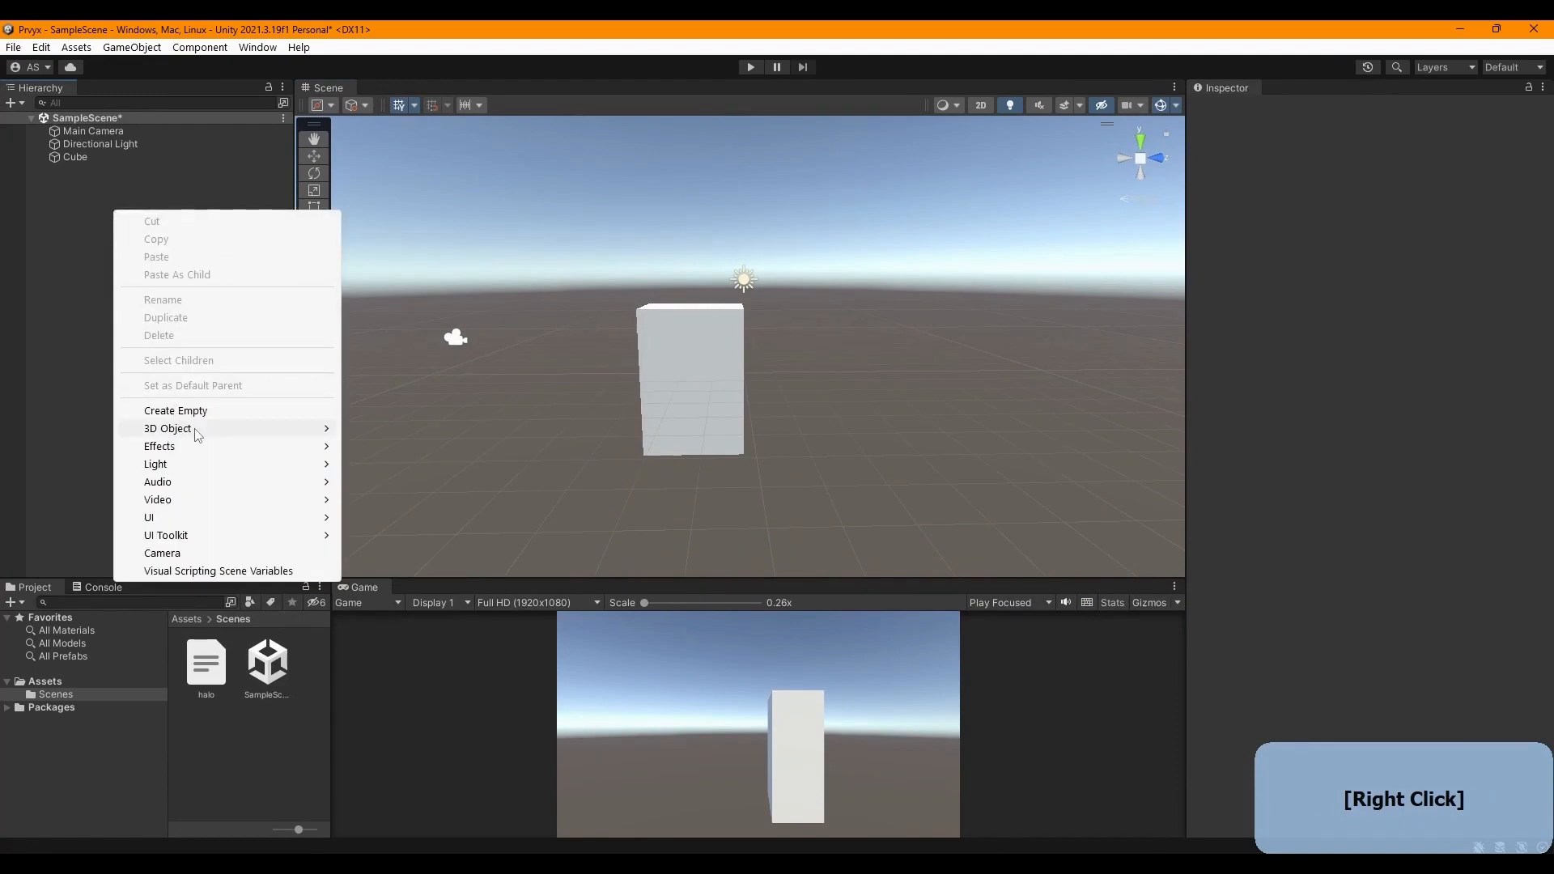
{"action": "mouse_move", "coordinate": [233, 432]}
{"action": "left_click", "coordinate": [392, 447]}
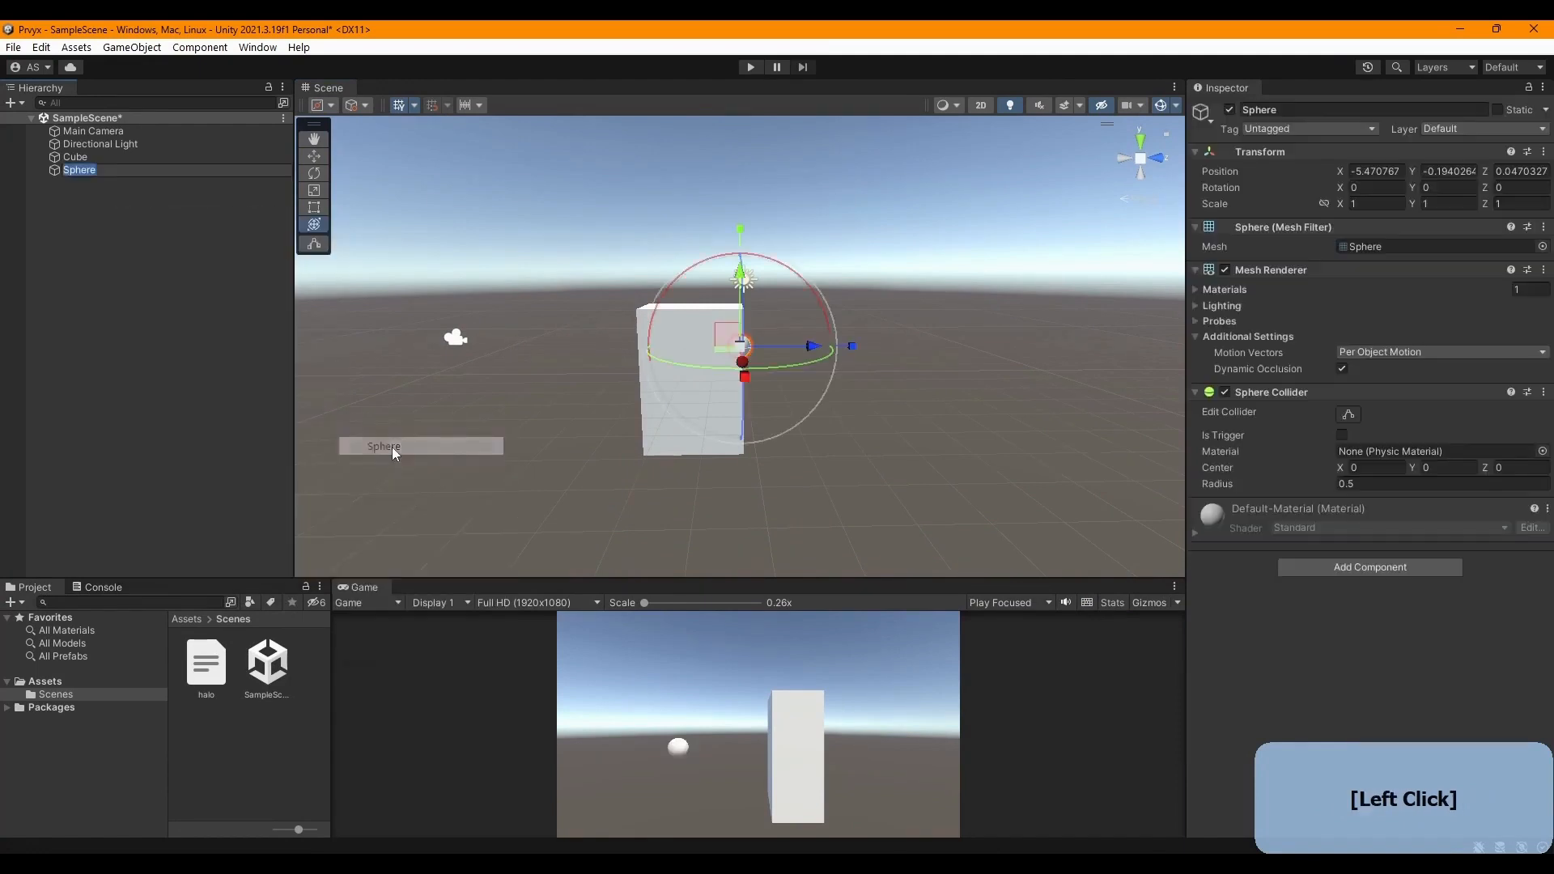
- Select the Sphere and use the Move tool with vertex snapping to place its lower vertex on the Cube's upper corners
{"action": "left_click", "coordinate": [191, 254]}
{"action": "right_click_drag", "start_coordinate": [816, 335], "coordinate": [688, 353]}
{"action": "key", "text": "d"}
{"action": "key", "text": "w"}
{"action": "key", "text": "s"}
{"action": "key", "text": "d"}
{"action": "key", "text": "w"}
{"action": "left_click", "coordinate": [796, 350]}
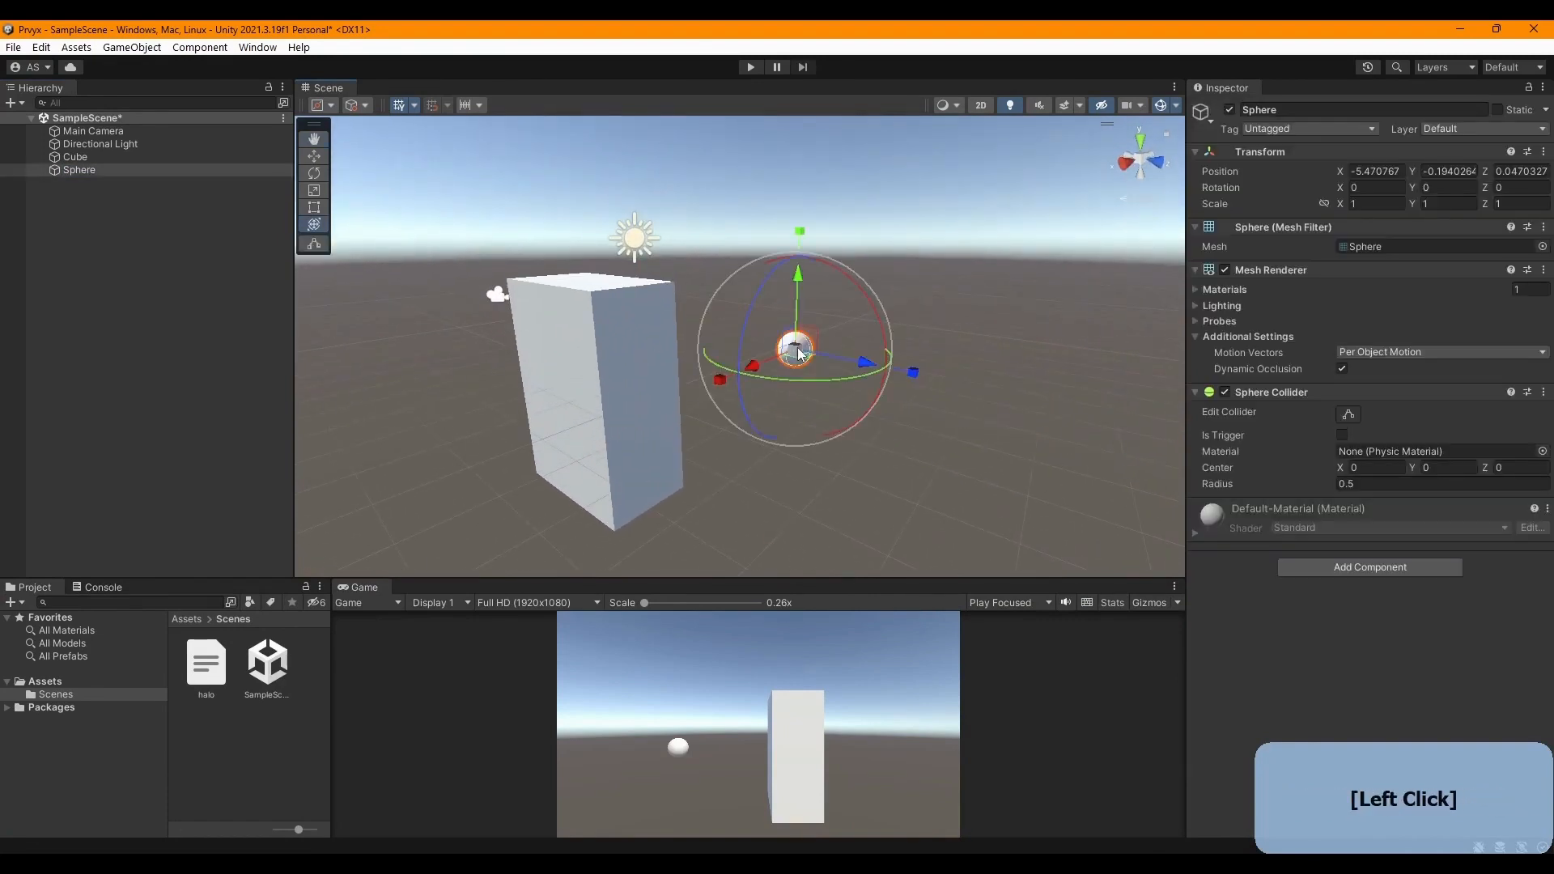
{"action": "key", "text": "w"}
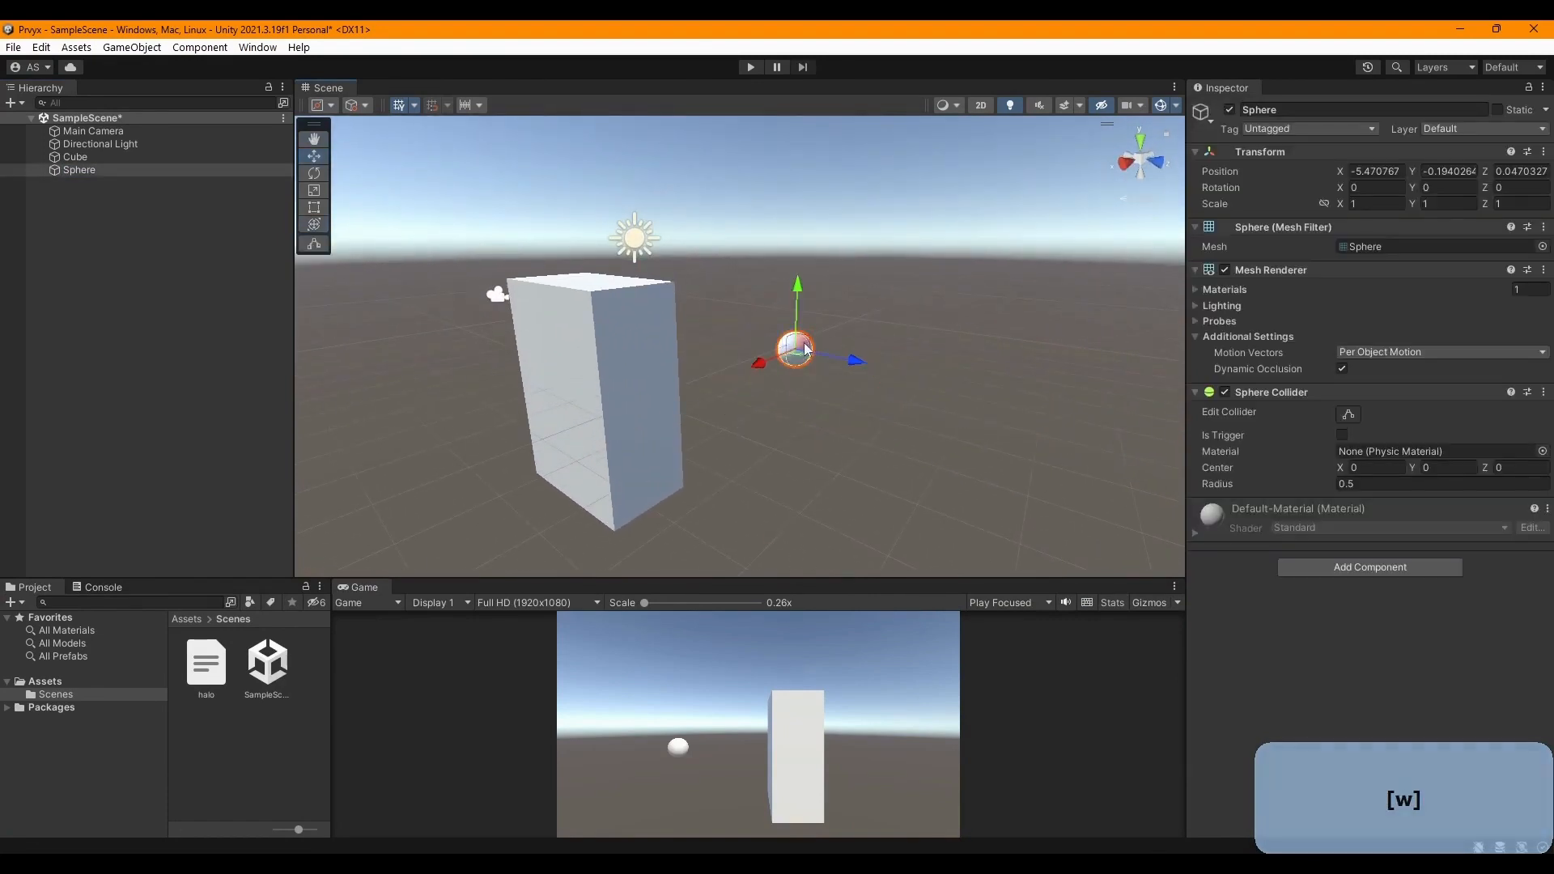
{"action": "key", "text": "v"}
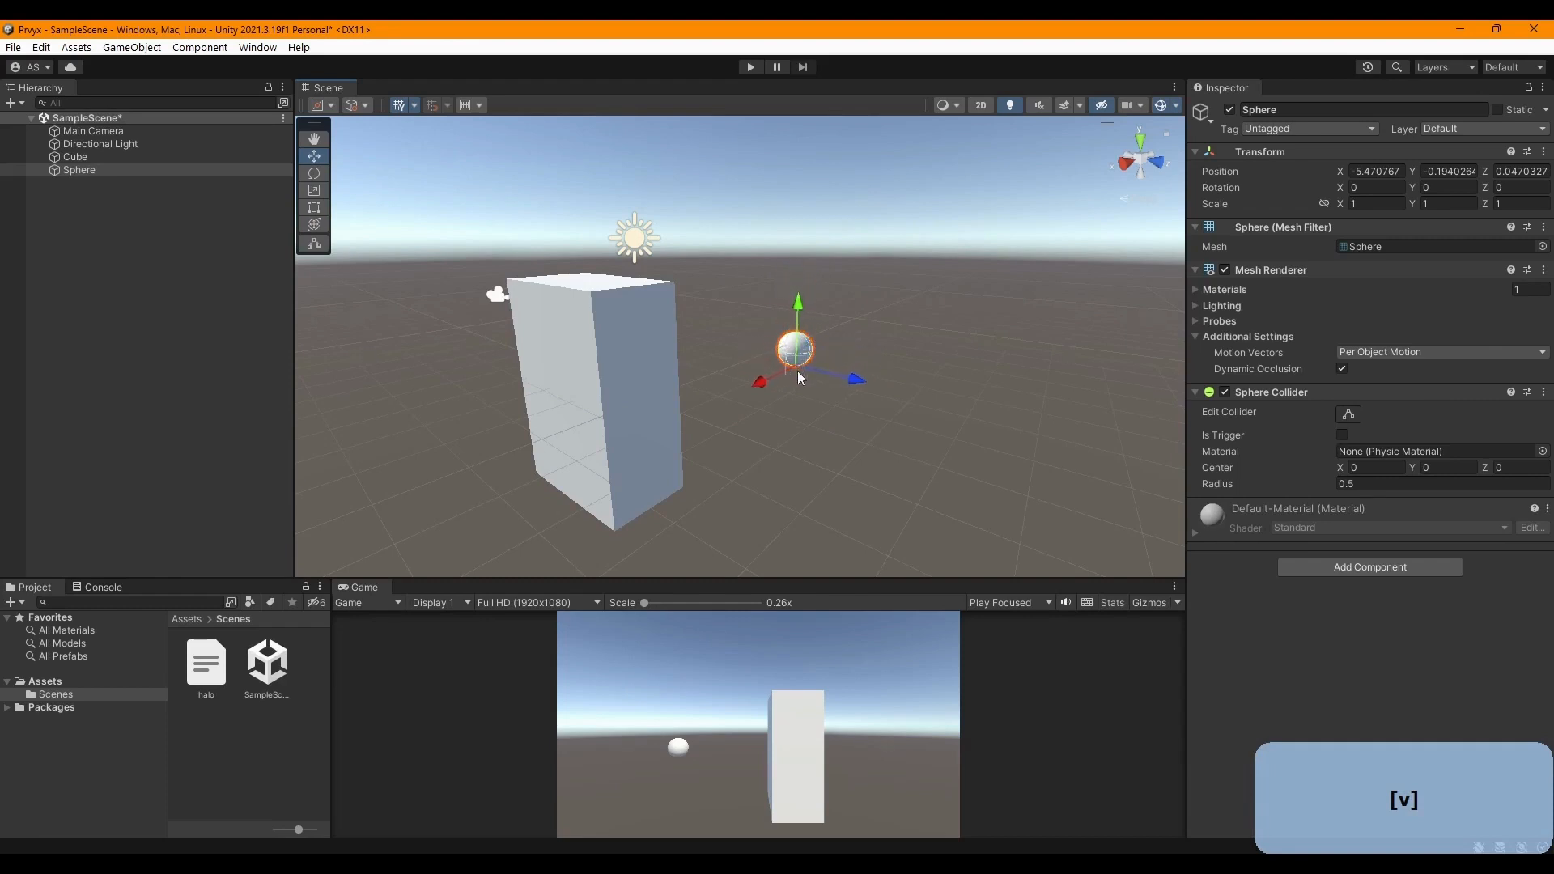
{"action": "mouse_move", "coordinate": [798, 377]}
{"action": "left_mouse_down"}
{"action": "mouse_move", "coordinate": [888, 387]}
{"action": "mouse_move", "coordinate": [784, 355]}
{"action": "left_mouse_up"}
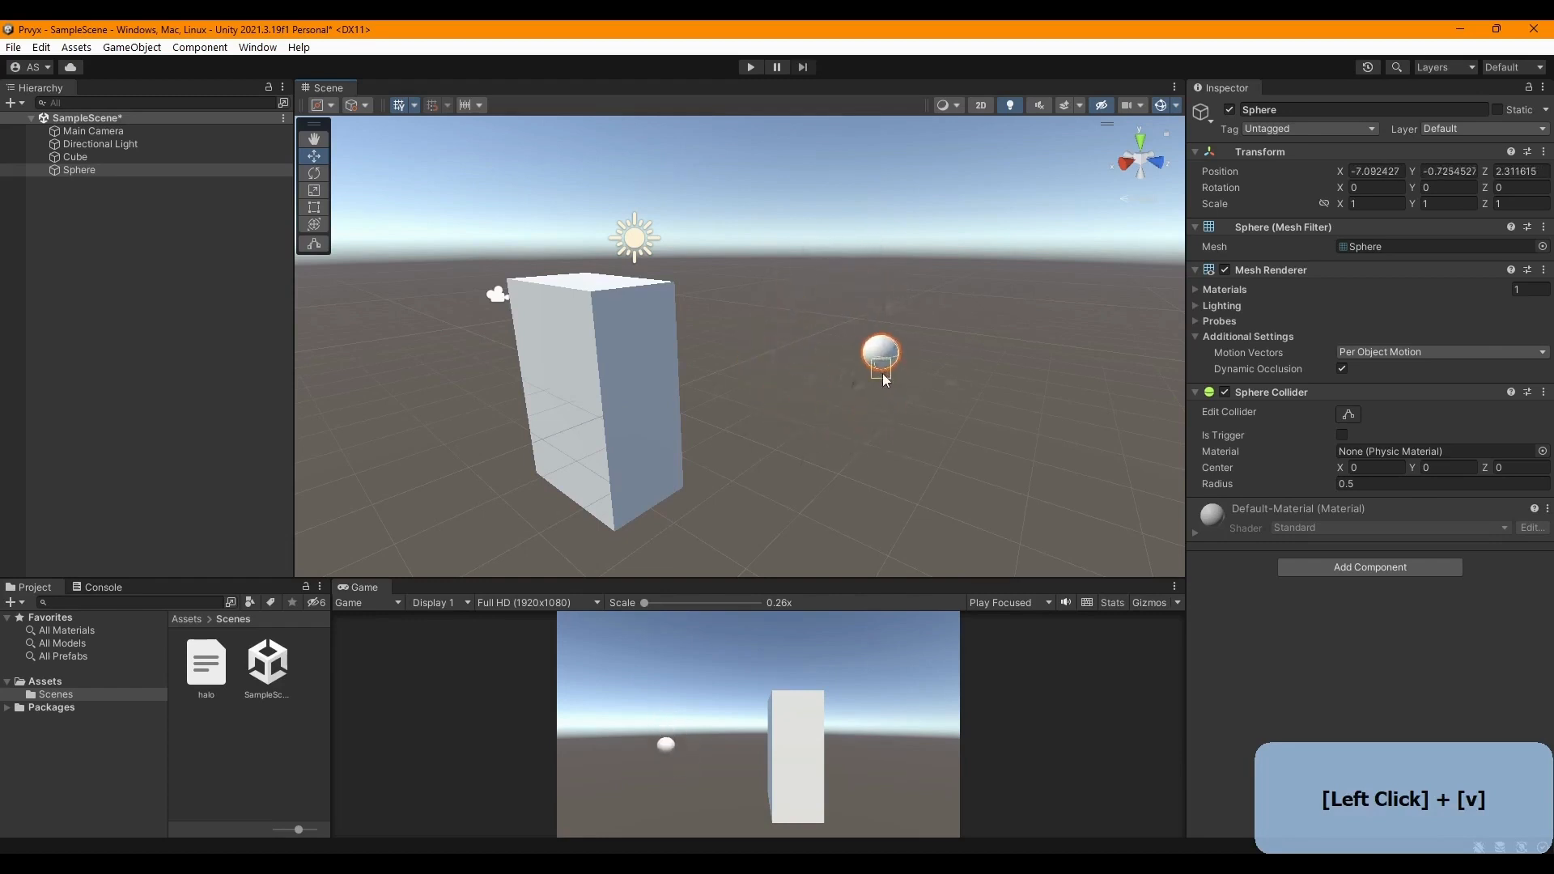
{"action": "left_click_drag", "start_coordinate": [863, 437], "coordinate": [814, 374]}
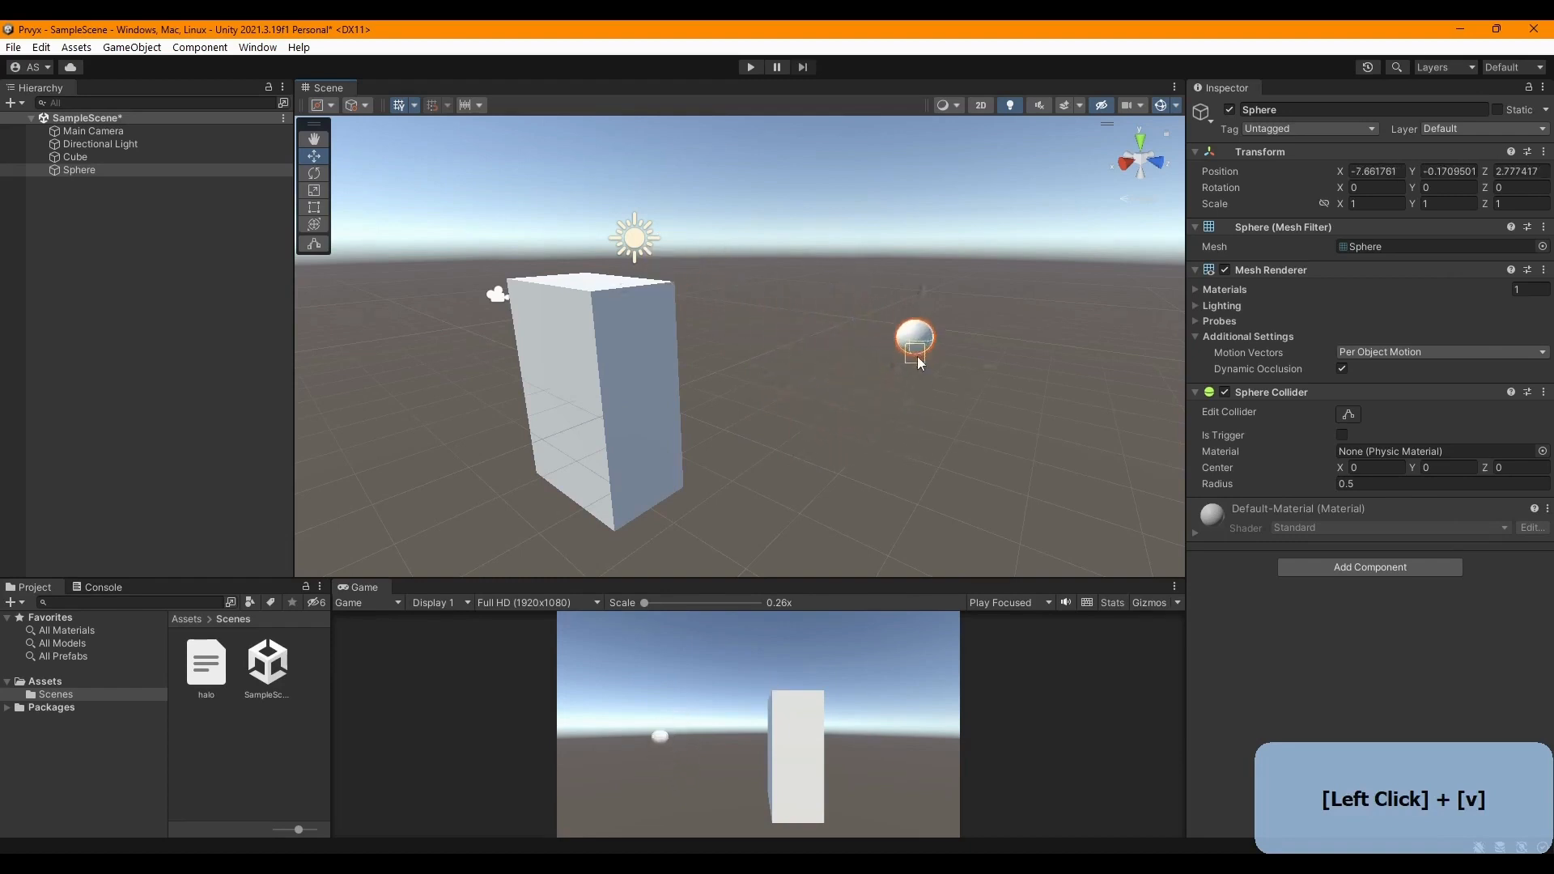
{"action": "left_click_drag", "start_coordinate": [765, 450], "coordinate": [711, 340]}
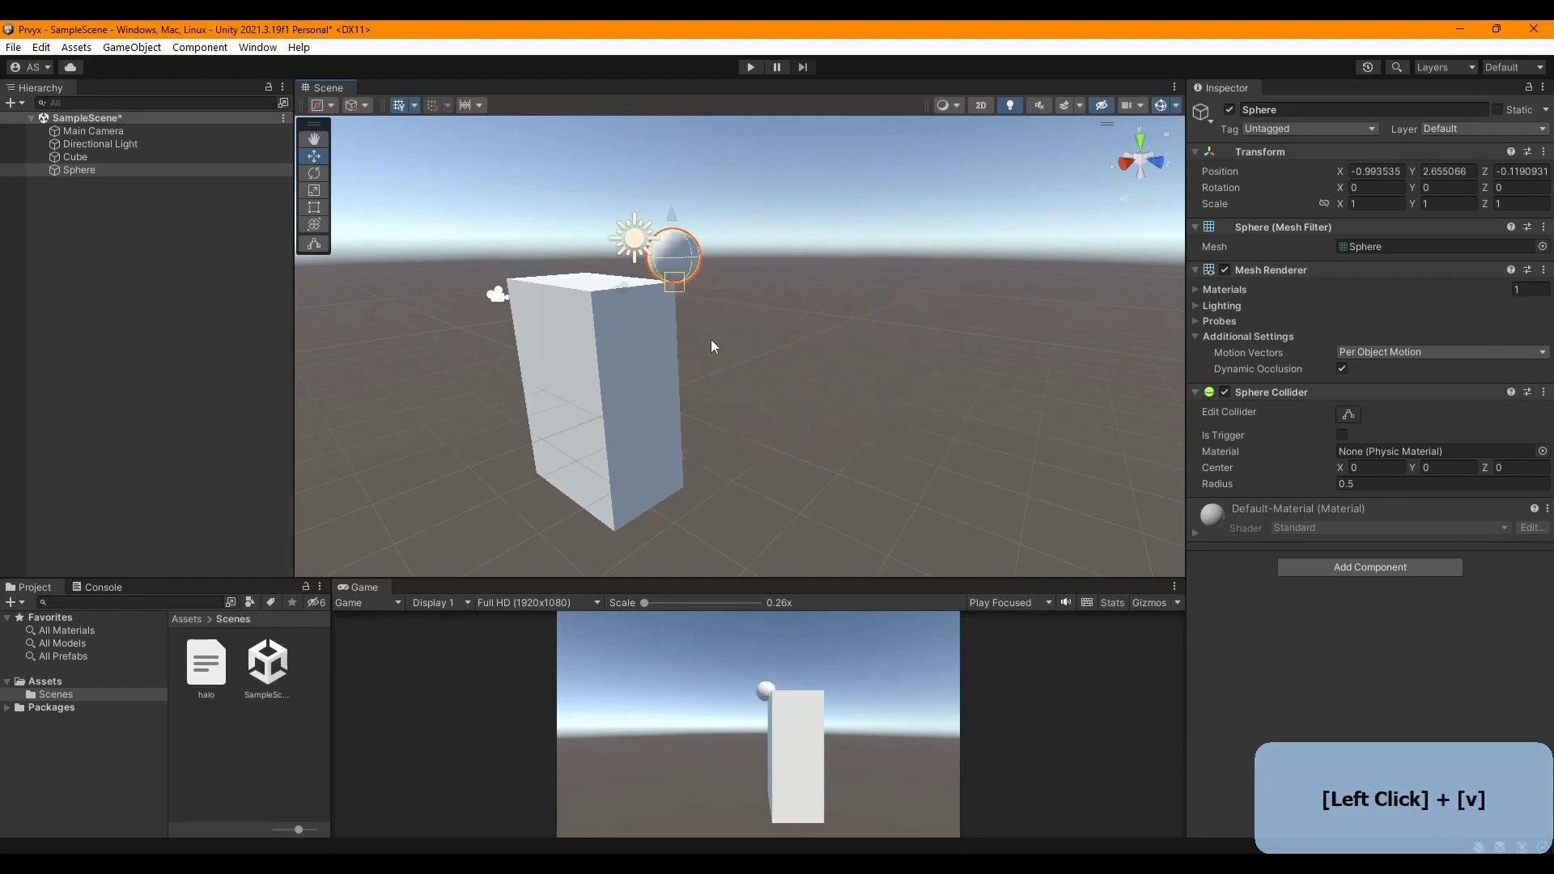
{"action": "left_click_drag", "start_coordinate": [660, 286], "coordinate": [595, 298]}
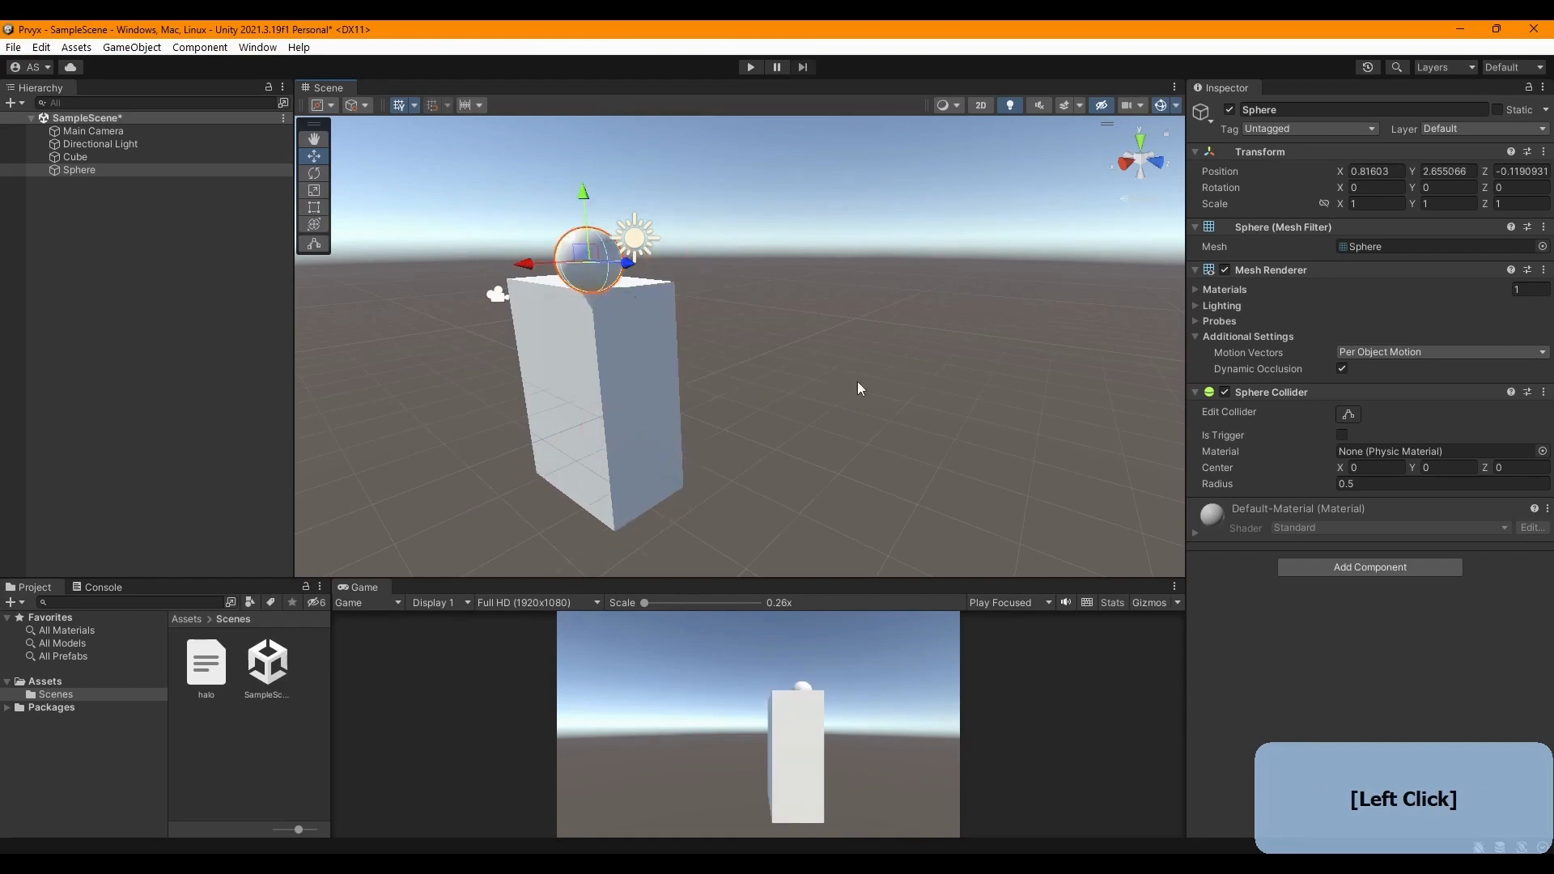
- Examine the Sphere's placement on the Cube from the top and from several sides using the Scene orientation views
{"action": "right_click_drag", "start_coordinate": [857, 381], "coordinate": [1005, 388]}
{"action": "key", "text": "w"}
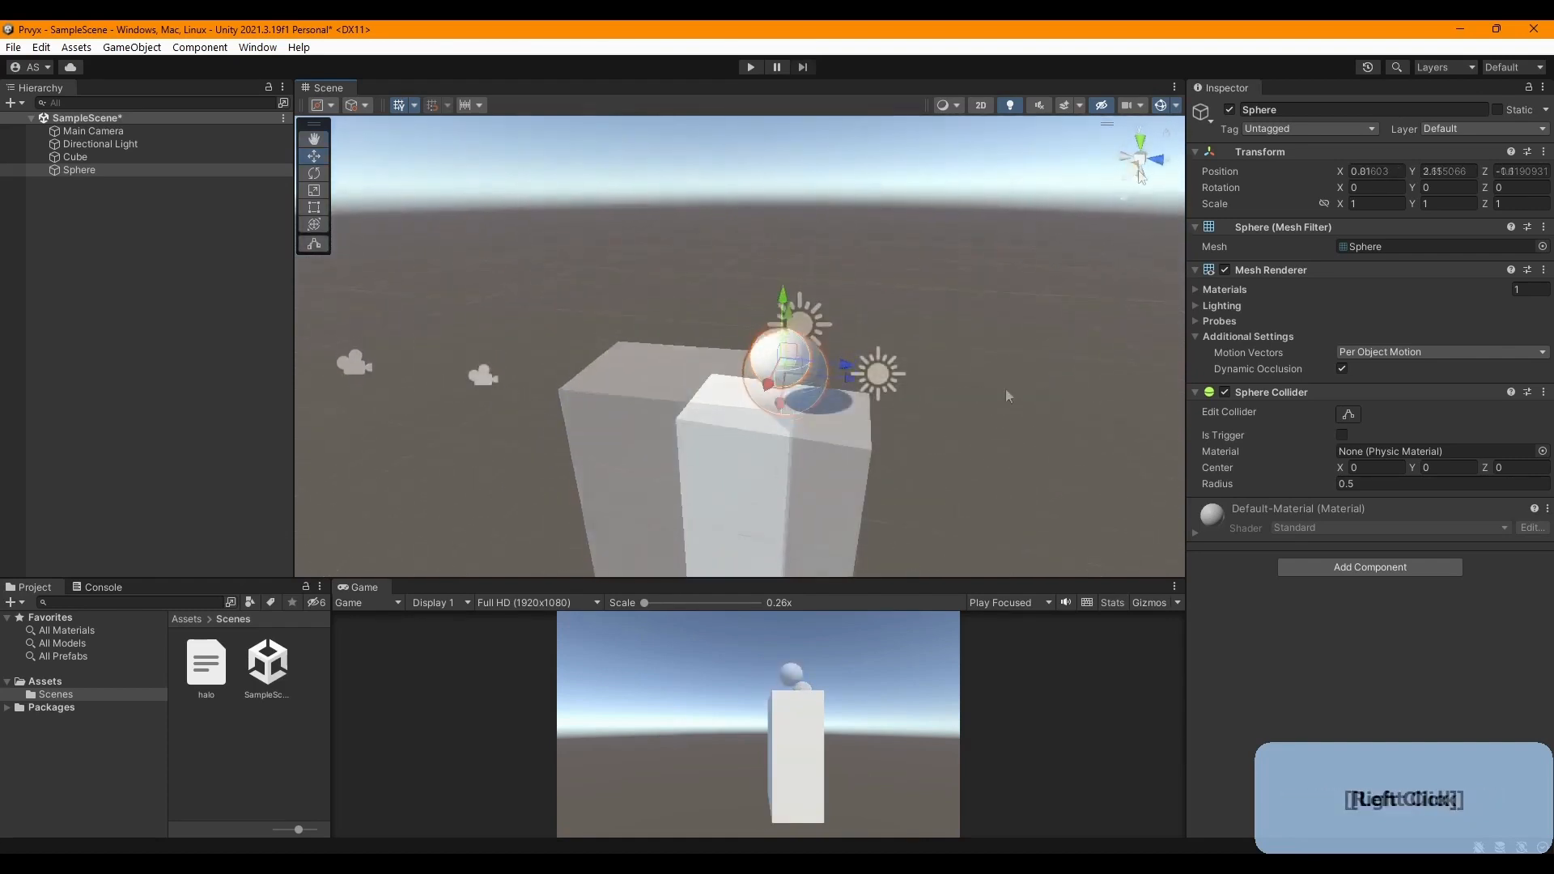
{"action": "left_click", "coordinate": [1136, 165]}
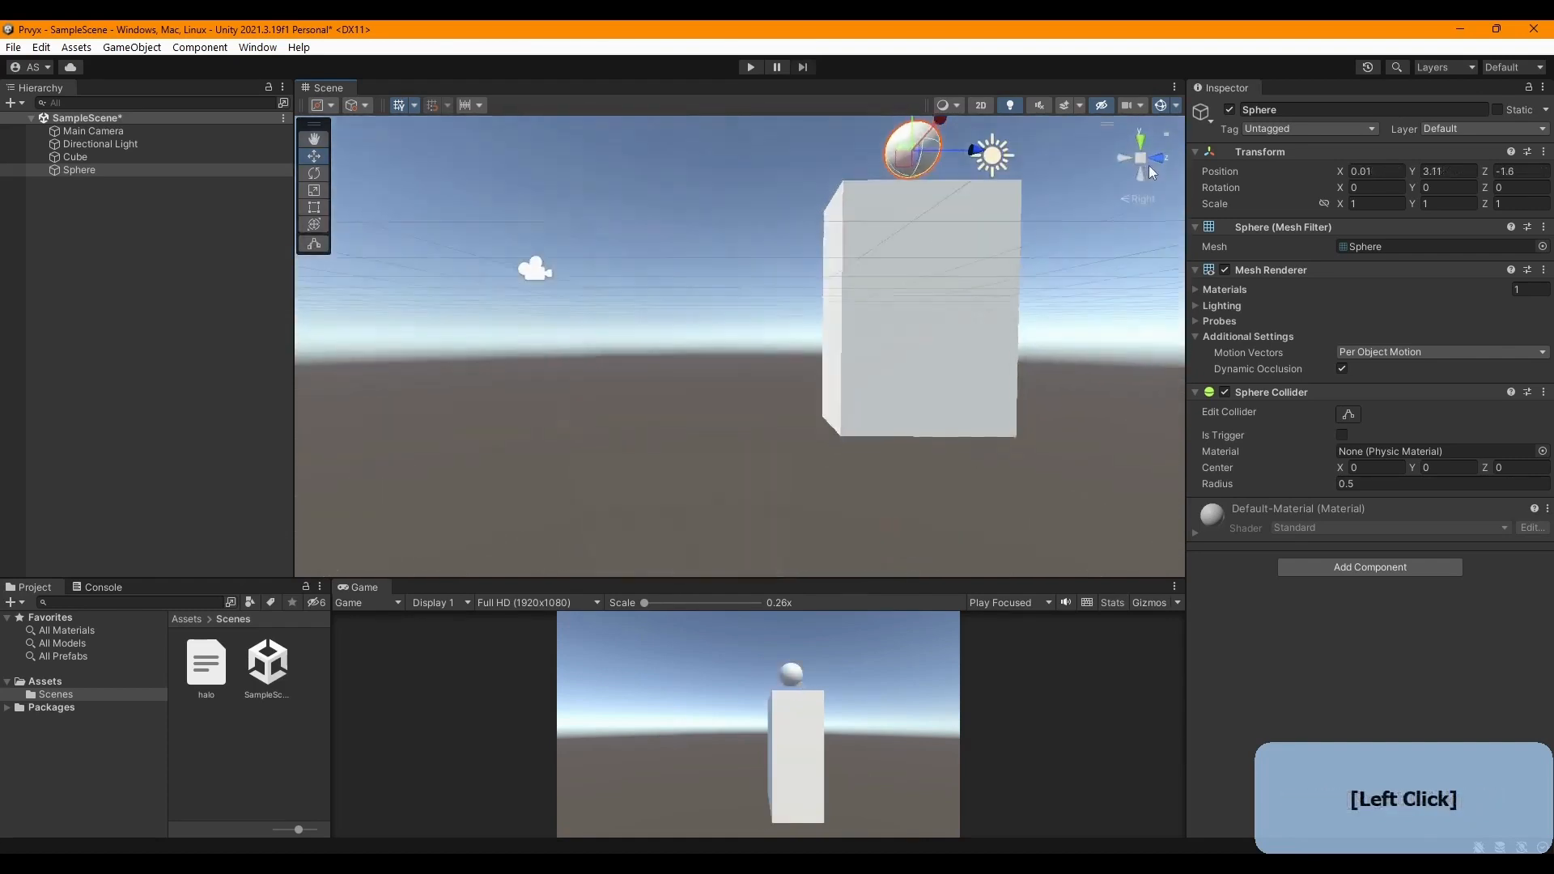
{"action": "left_click", "coordinate": [1159, 159]}
{"action": "right_click_drag", "start_coordinate": [903, 283], "coordinate": [964, 333]}
{"action": "key", "text": "s"}
{"action": "key", "text": "e"}
{"action": "key", "text": "a"}
{"action": "left_click", "coordinate": [1141, 139]}
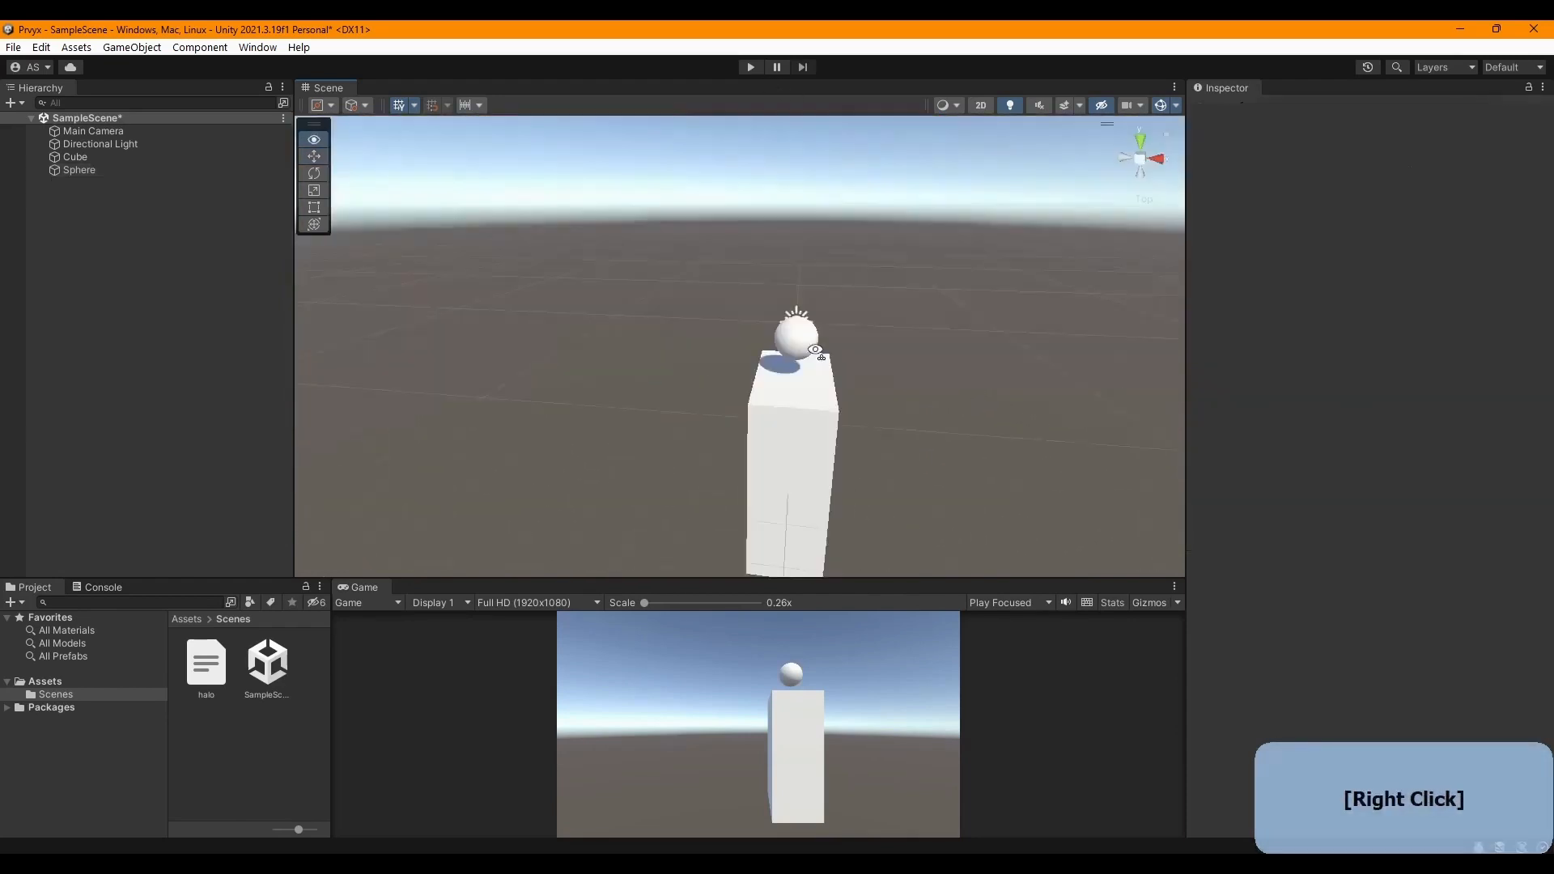
{"action": "key", "text": "d"}
{"action": "right_click_drag", "start_coordinate": [820, 350], "coordinate": [831, 343]}
{"action": "left_click", "coordinate": [1158, 159]}
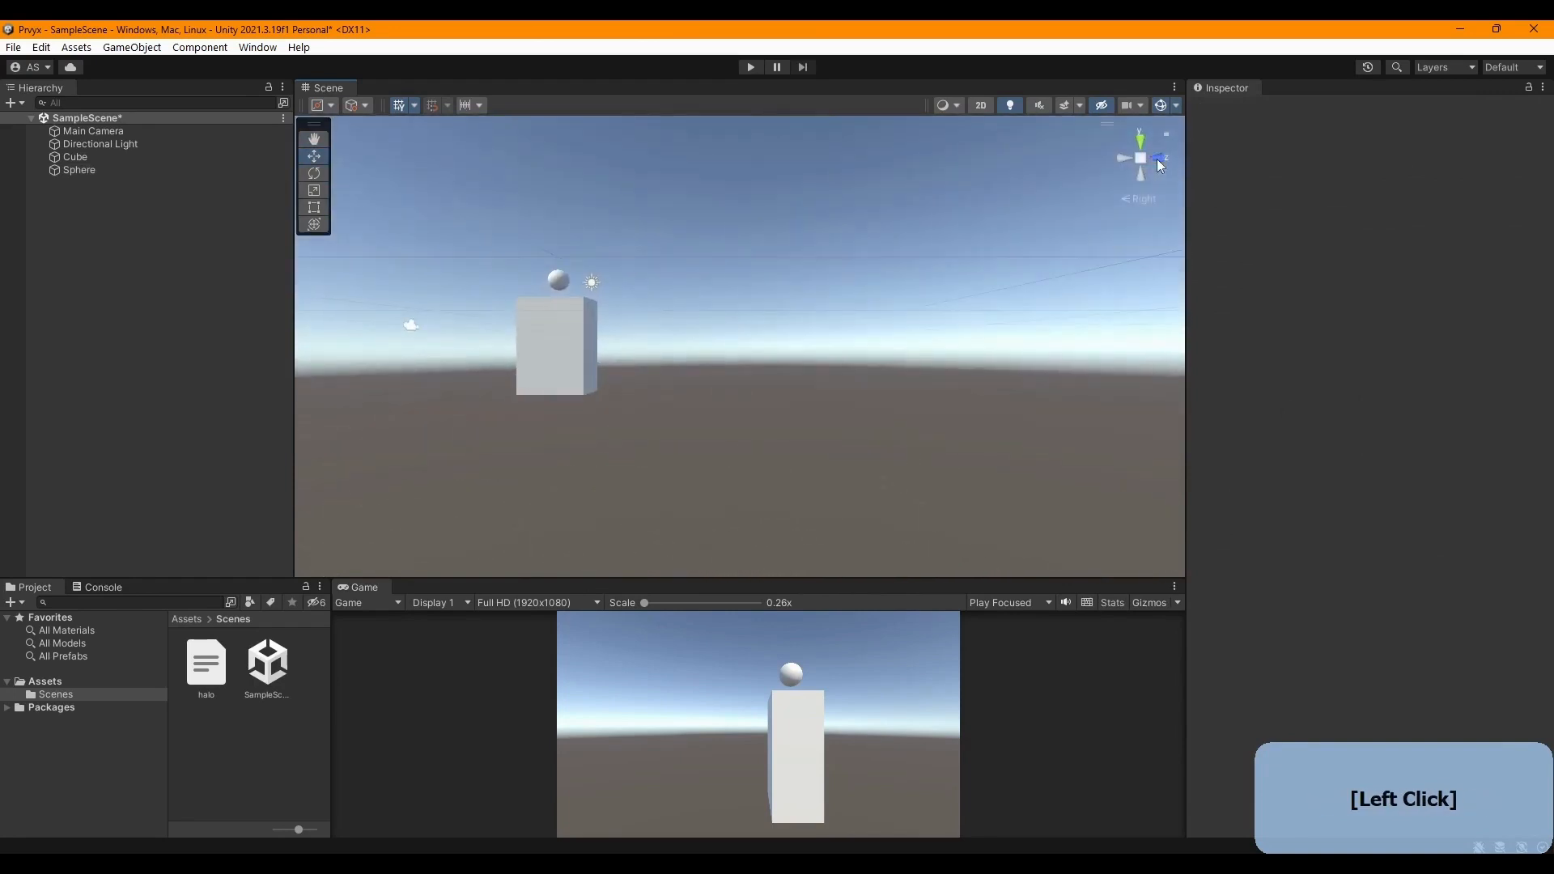
{"action": "key", "text": "w"}
{"action": "right_click_drag", "start_coordinate": [1013, 258], "coordinate": [1017, 303]}
{"action": "key", "text": "e"}
- Switch the Scene view to isometric projection, inspect the objects from the back and the right, and return to perspective
{"action": "left_click", "coordinate": [1143, 162]}
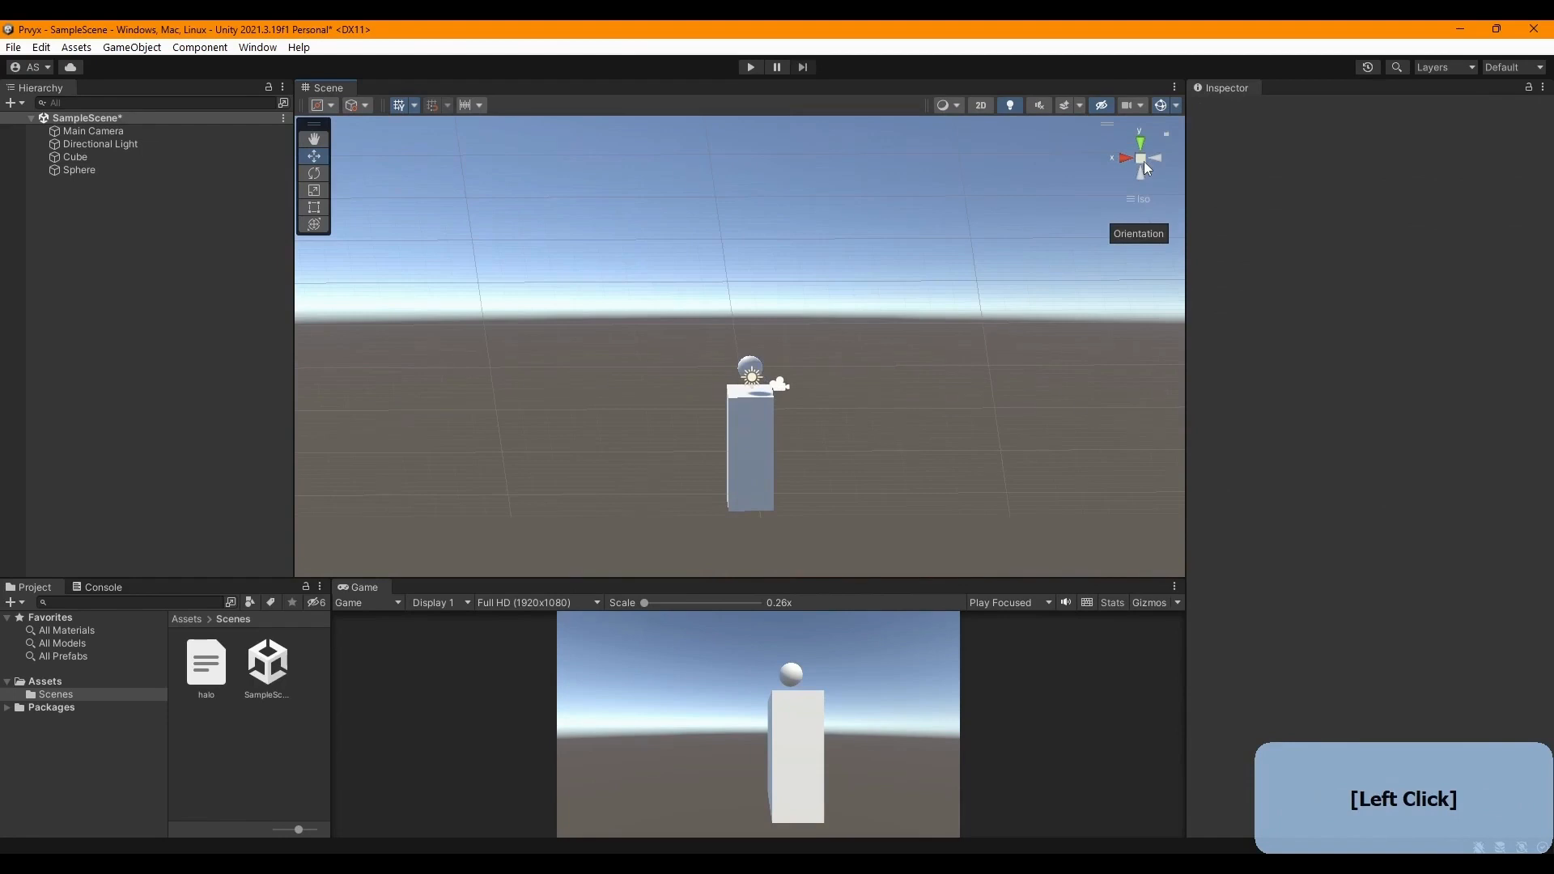
{"action": "middle_click", "coordinate": [868, 480]}
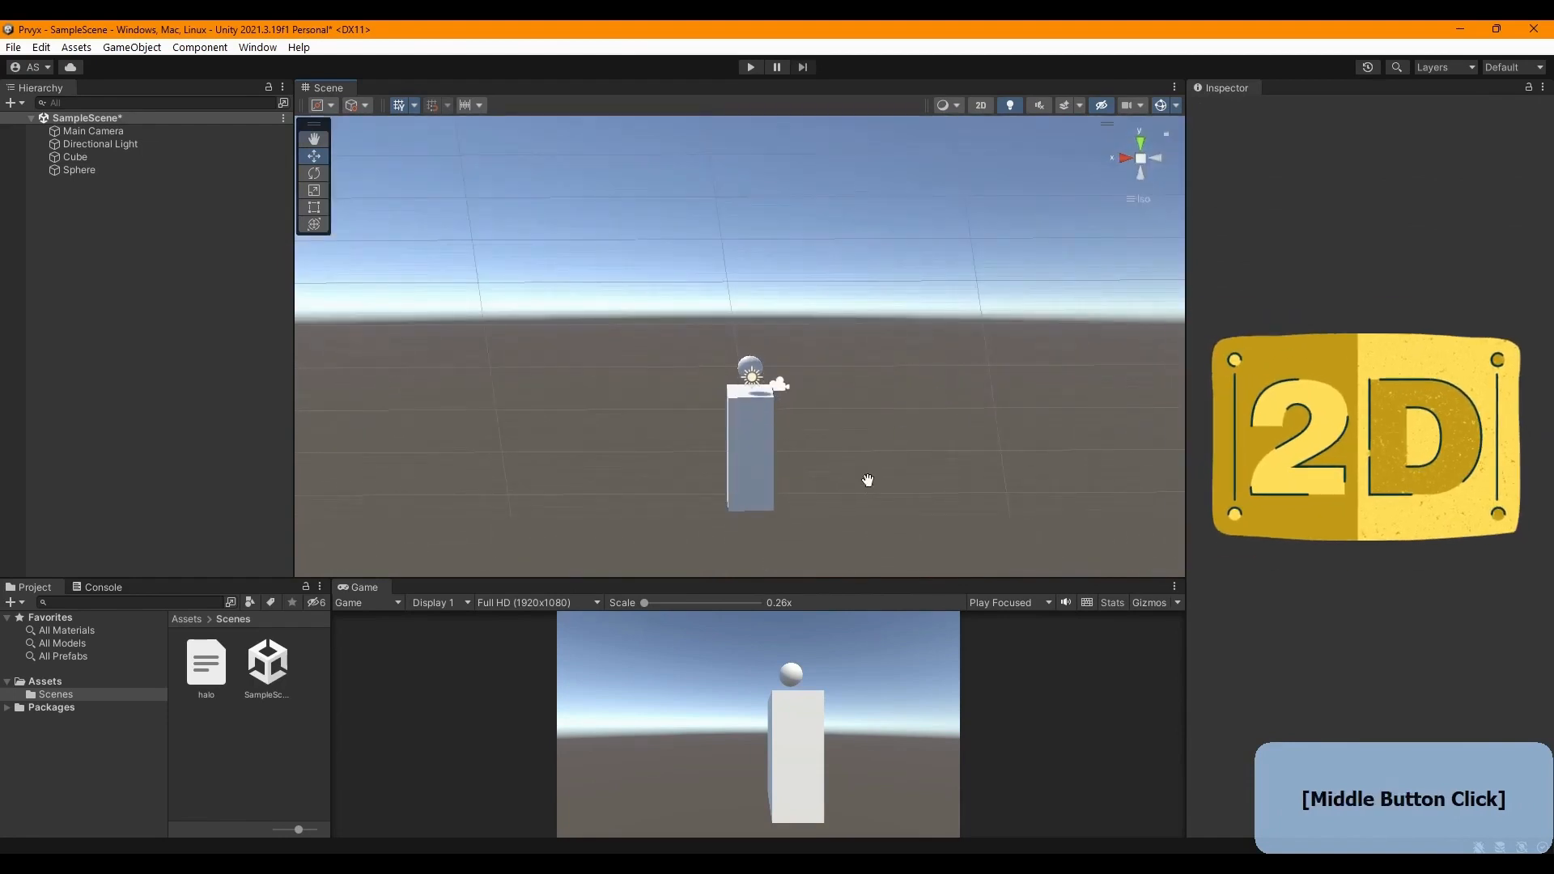
{"action": "middle_click_drag", "start_coordinate": [868, 480], "coordinate": [919, 338]}
{"action": "left_click", "coordinate": [1118, 159]}
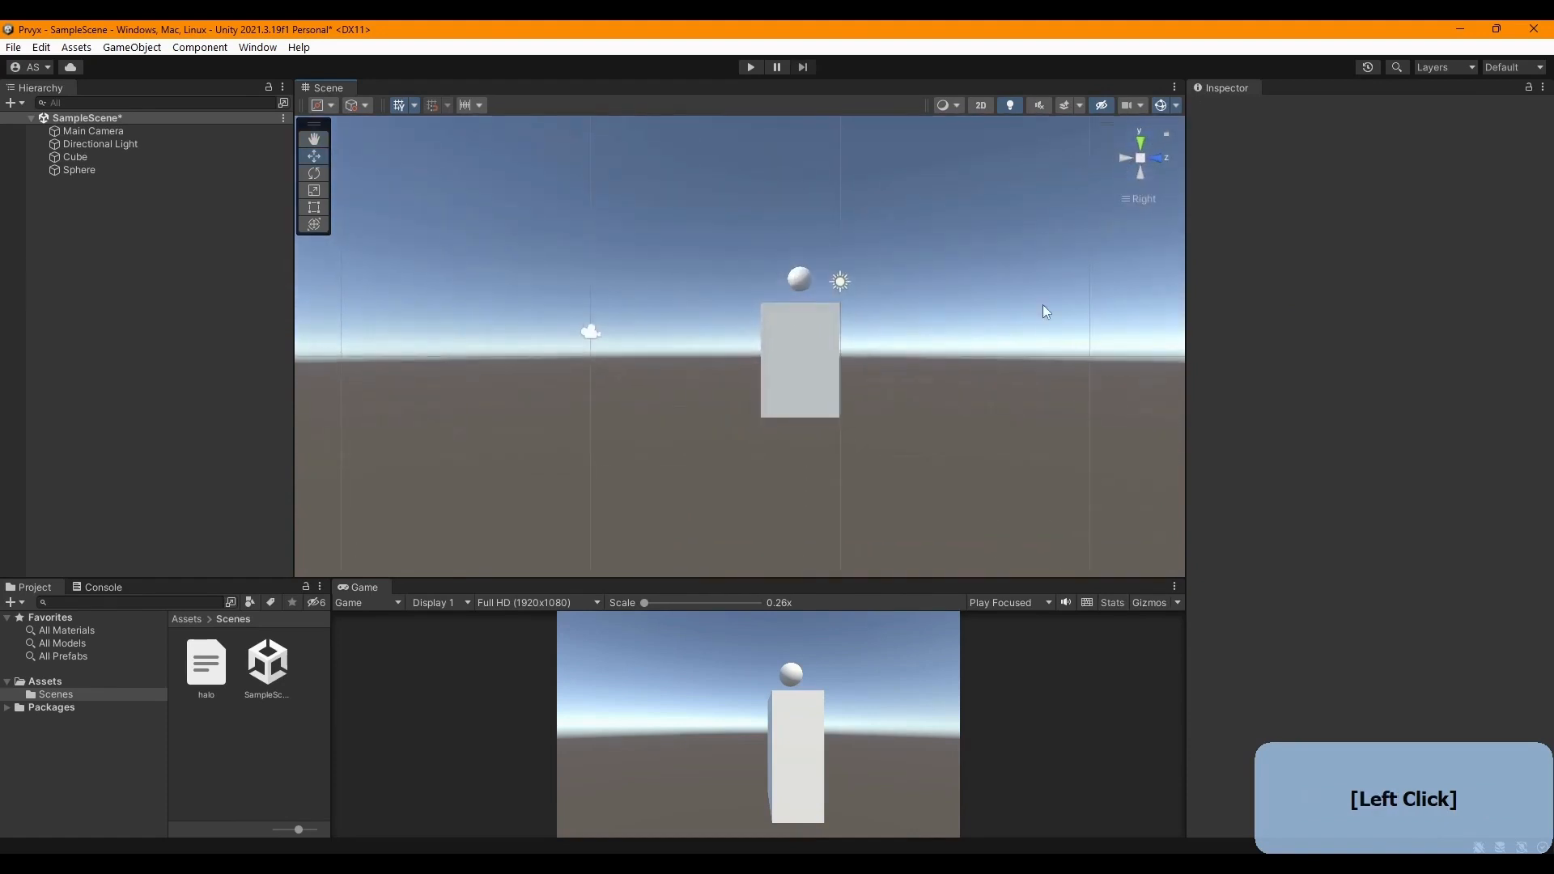
{"action": "middle_click_drag", "start_coordinate": [916, 399], "coordinate": [812, 428]}
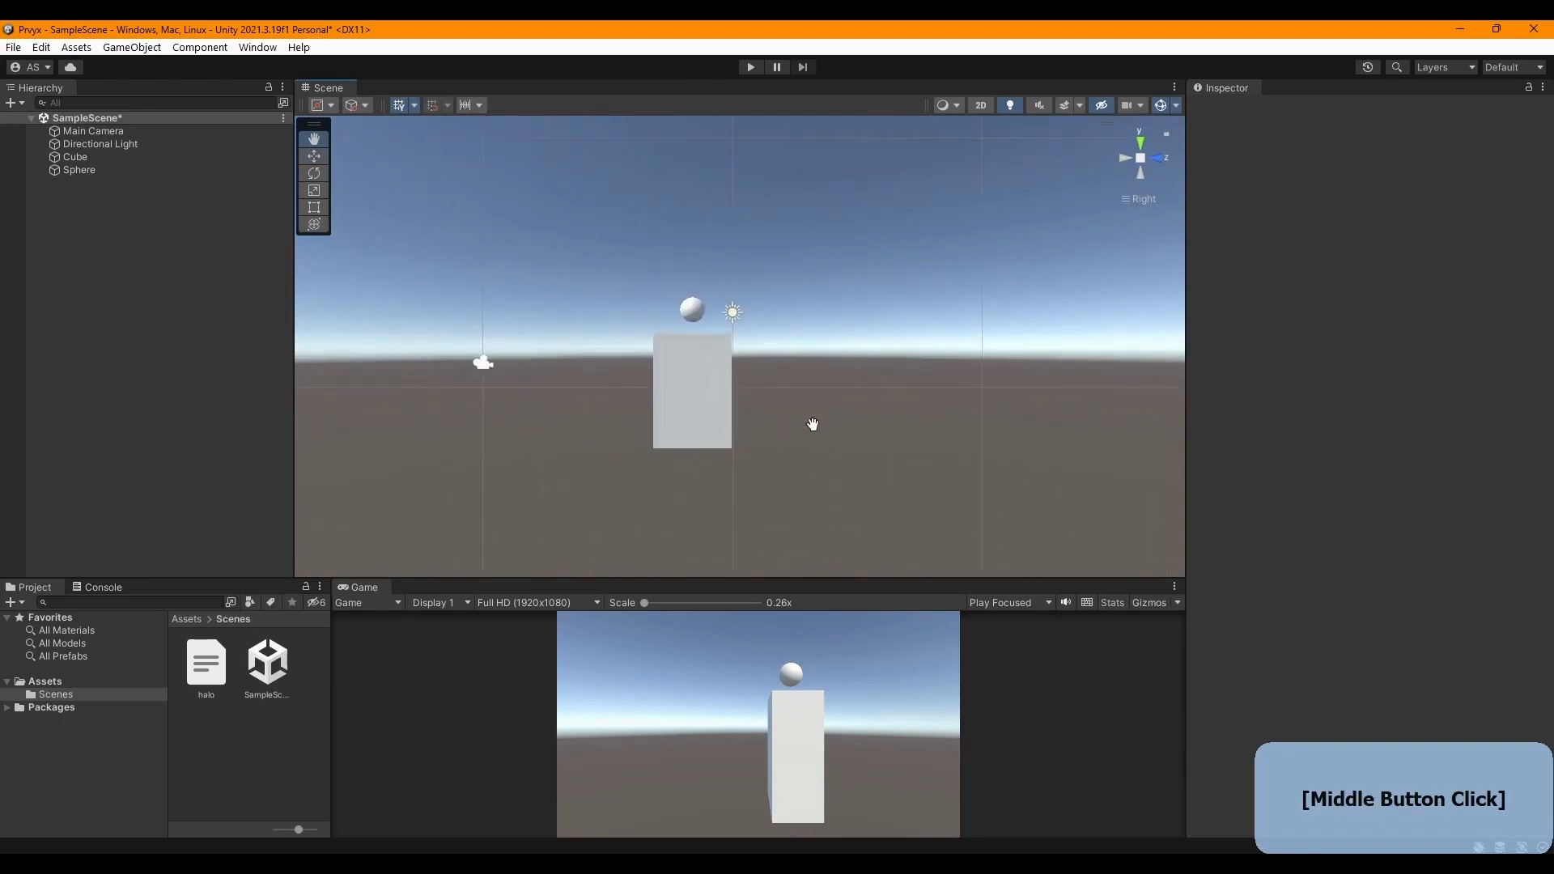
{"action": "left_click", "coordinate": [1143, 157]}
{"action": "right_click_drag", "start_coordinate": [1011, 268], "coordinate": [979, 378]}
{"action": "key", "text": "e"}
{"action": "key", "text": "w"}
{"action": "key", "text": "e"}
- Duplicate the Cube and vertex-snap the copy against the original's side along Z, at Z position 1.559319
{"action": "left_click", "coordinate": [80, 159]}
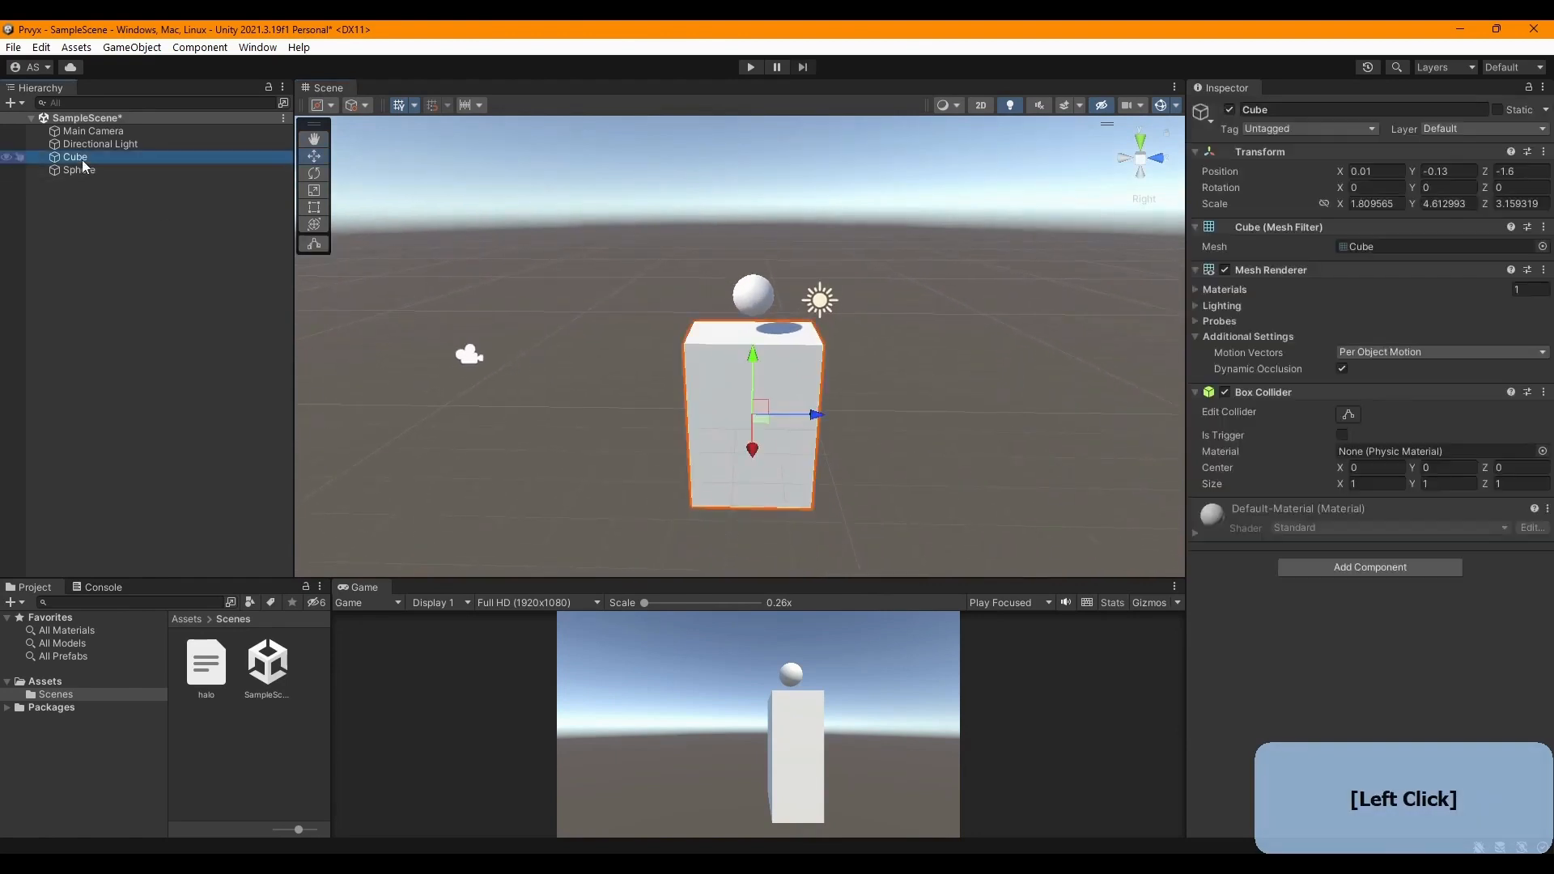
{"action": "key", "text": "ctrl+d"}
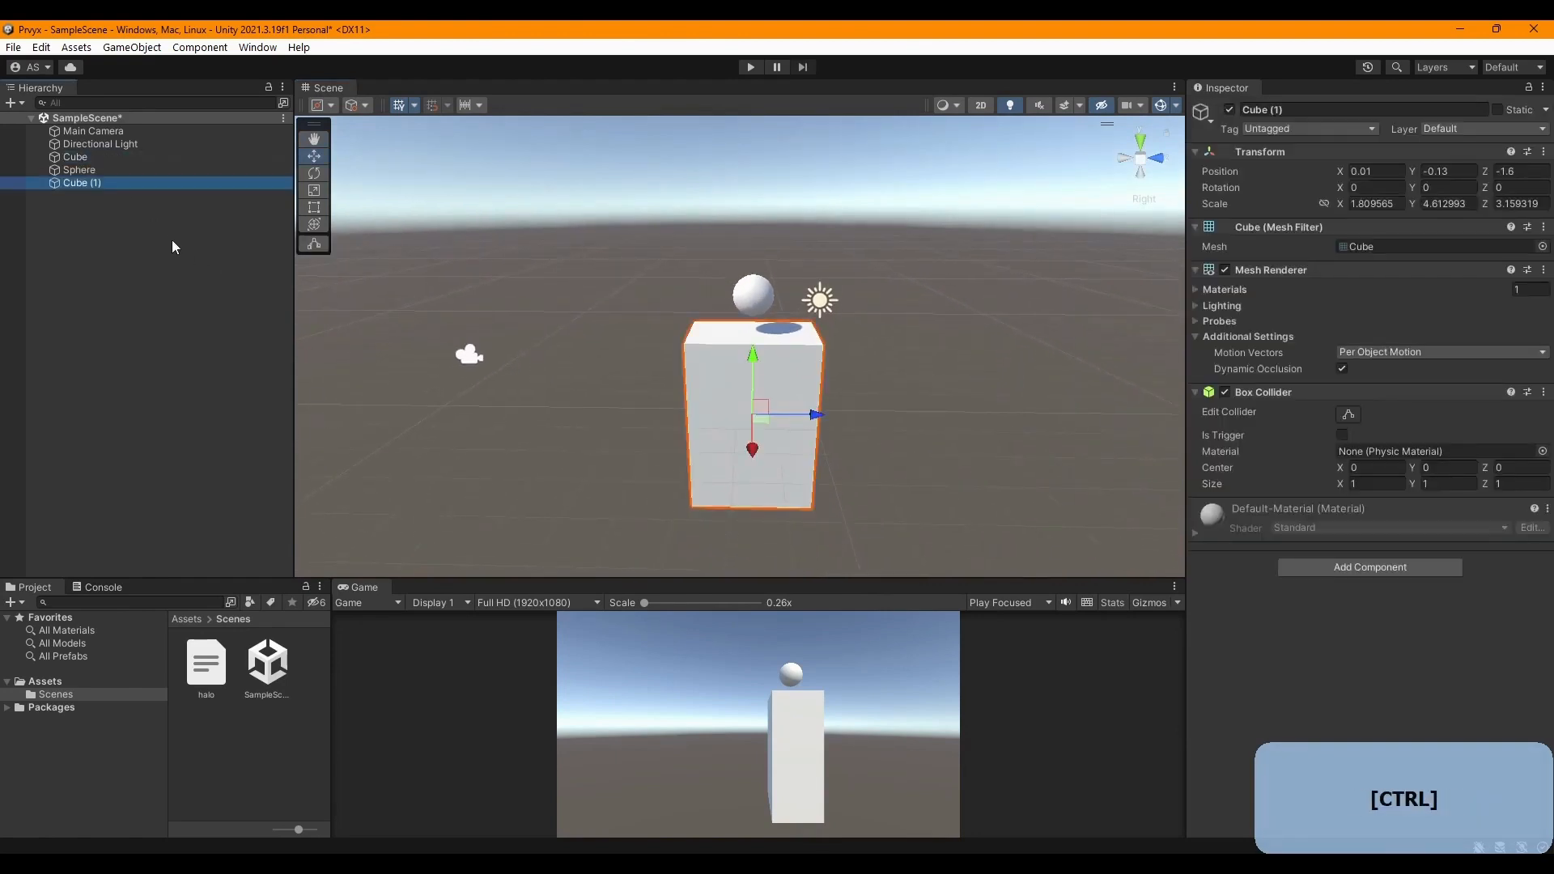
{"action": "left_click_drag", "start_coordinate": [812, 415], "coordinate": [952, 430]}
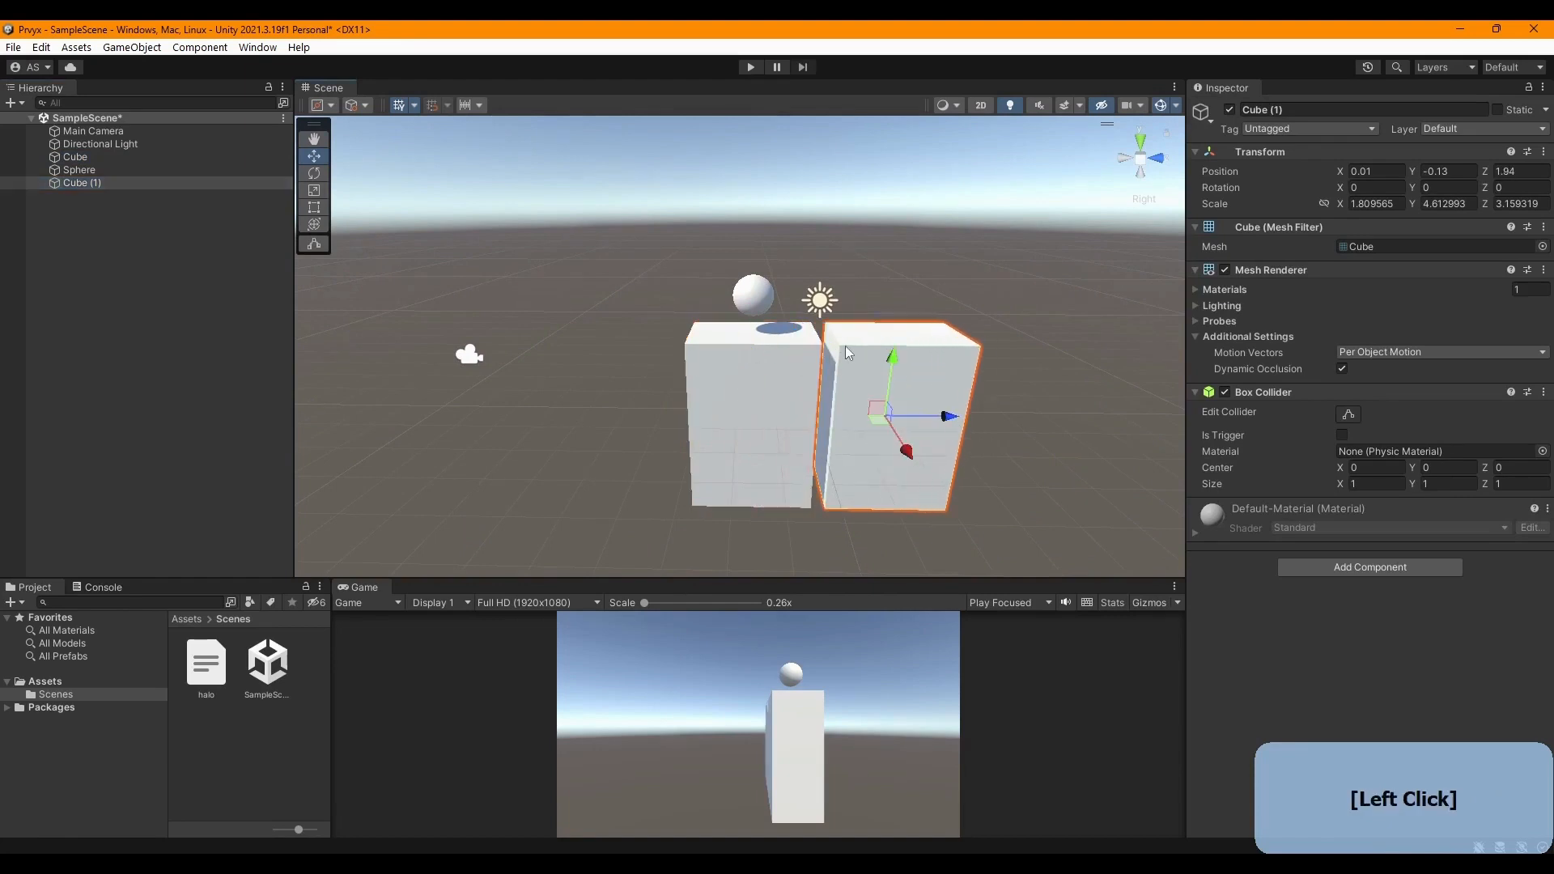
{"action": "key", "text": "v"}
{"action": "left_click_drag", "start_coordinate": [846, 350], "coordinate": [829, 347]}
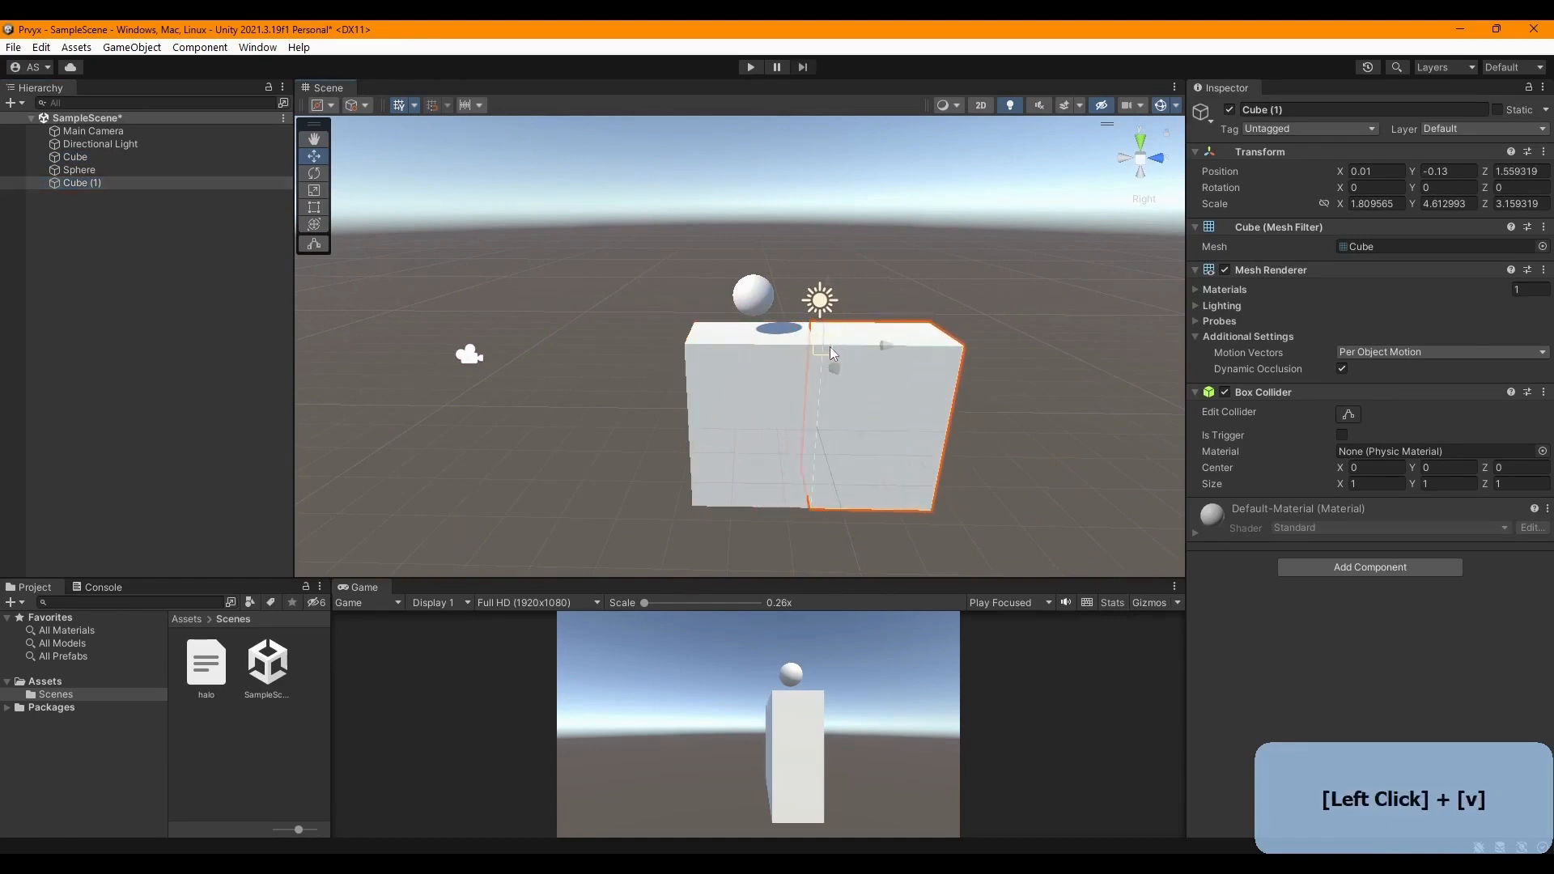
- Tilt the duplicated cube to an X rotation of about 15.7, vertex-snap its upper corner to the original Cube, and deselect it
{"action": "key", "text": "r"}
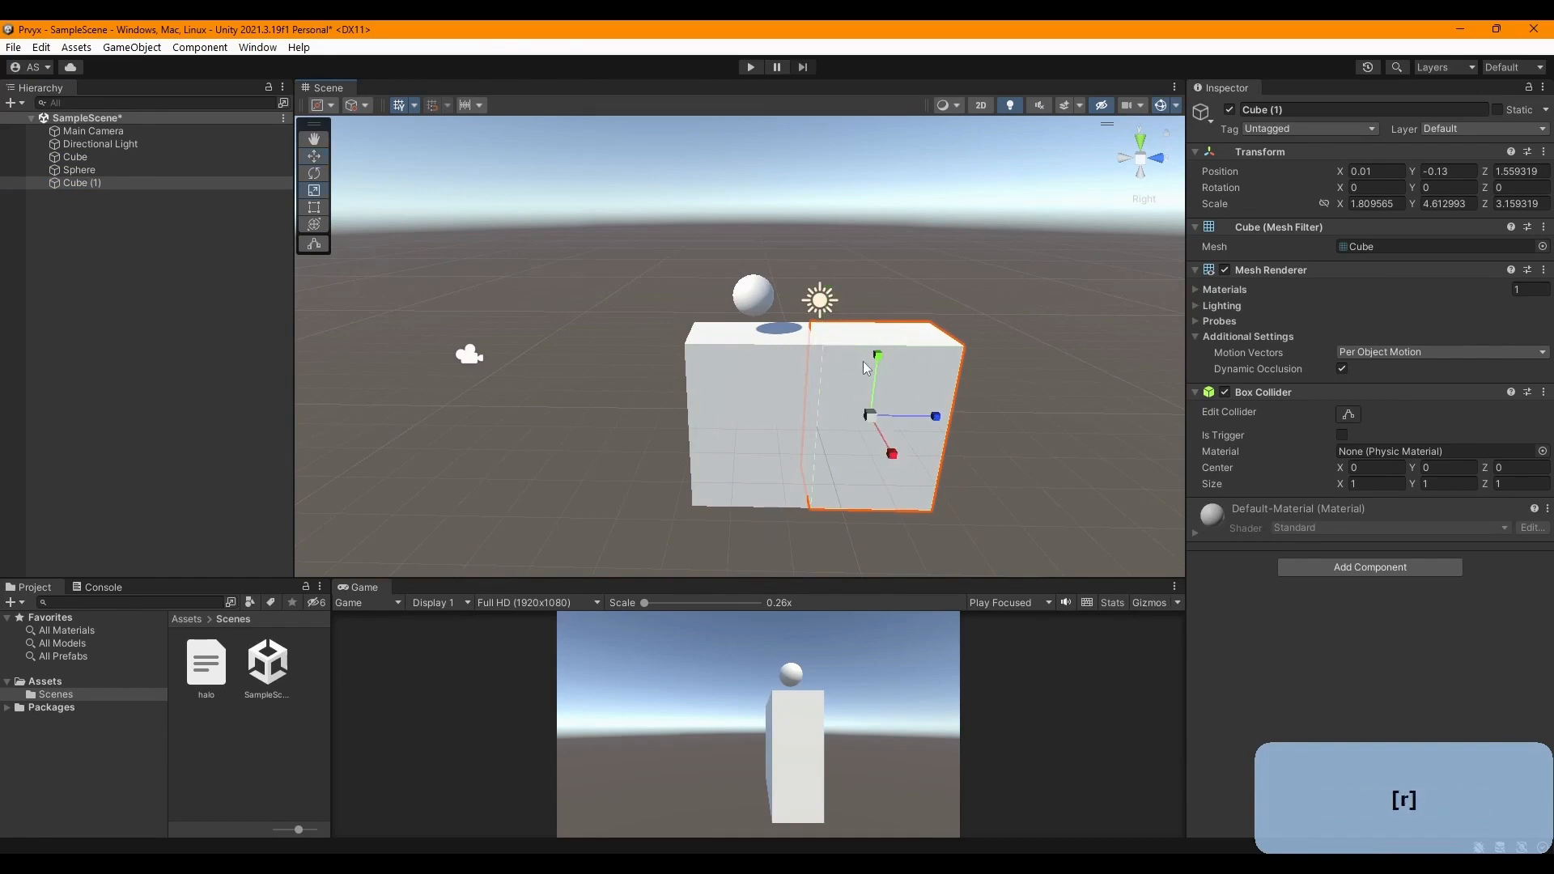
{"action": "mouse_move", "coordinate": [866, 360]}
{"action": "left_mouse_down"}
{"action": "mouse_move", "coordinate": [905, 361]}
{"action": "mouse_move", "coordinate": [847, 353]}
{"action": "left_mouse_up"}
{"action": "key", "text": "w"}
{"action": "key", "text": "v"}
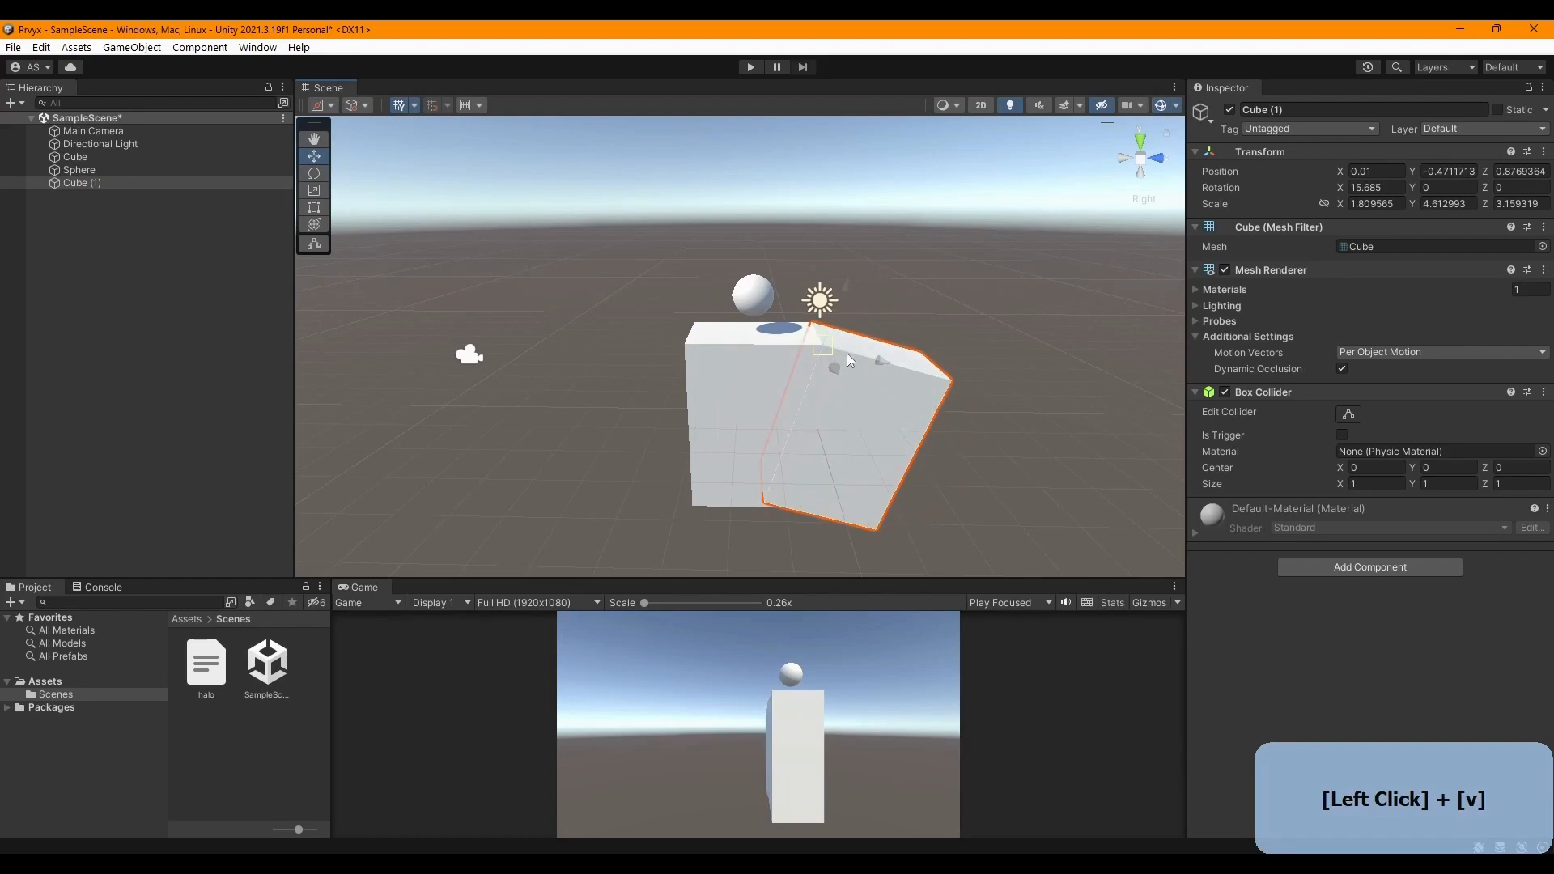
{"action": "left_click", "coordinate": [993, 429]}
{"action": "right_click_drag", "start_coordinate": [992, 429], "coordinate": [1030, 382]}
{"action": "key", "text": "s"}
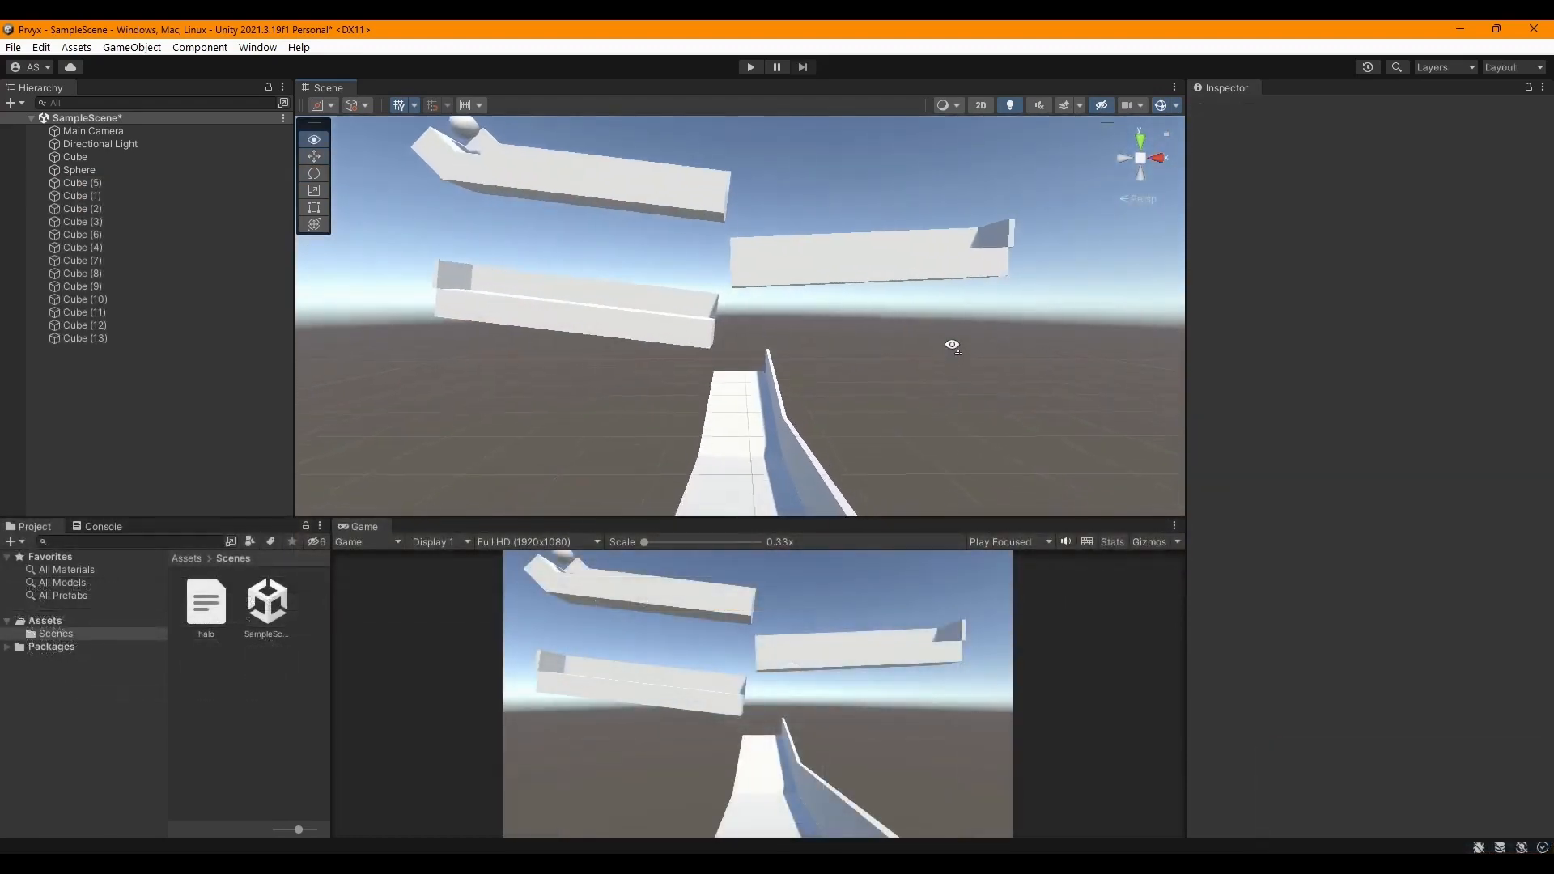
- Run the finished ramp scene in Play mode and stop it
{"action": "right_click_drag", "start_coordinate": [952, 346], "coordinate": [828, 227]}
{"action": "left_click", "coordinate": [750, 68]}
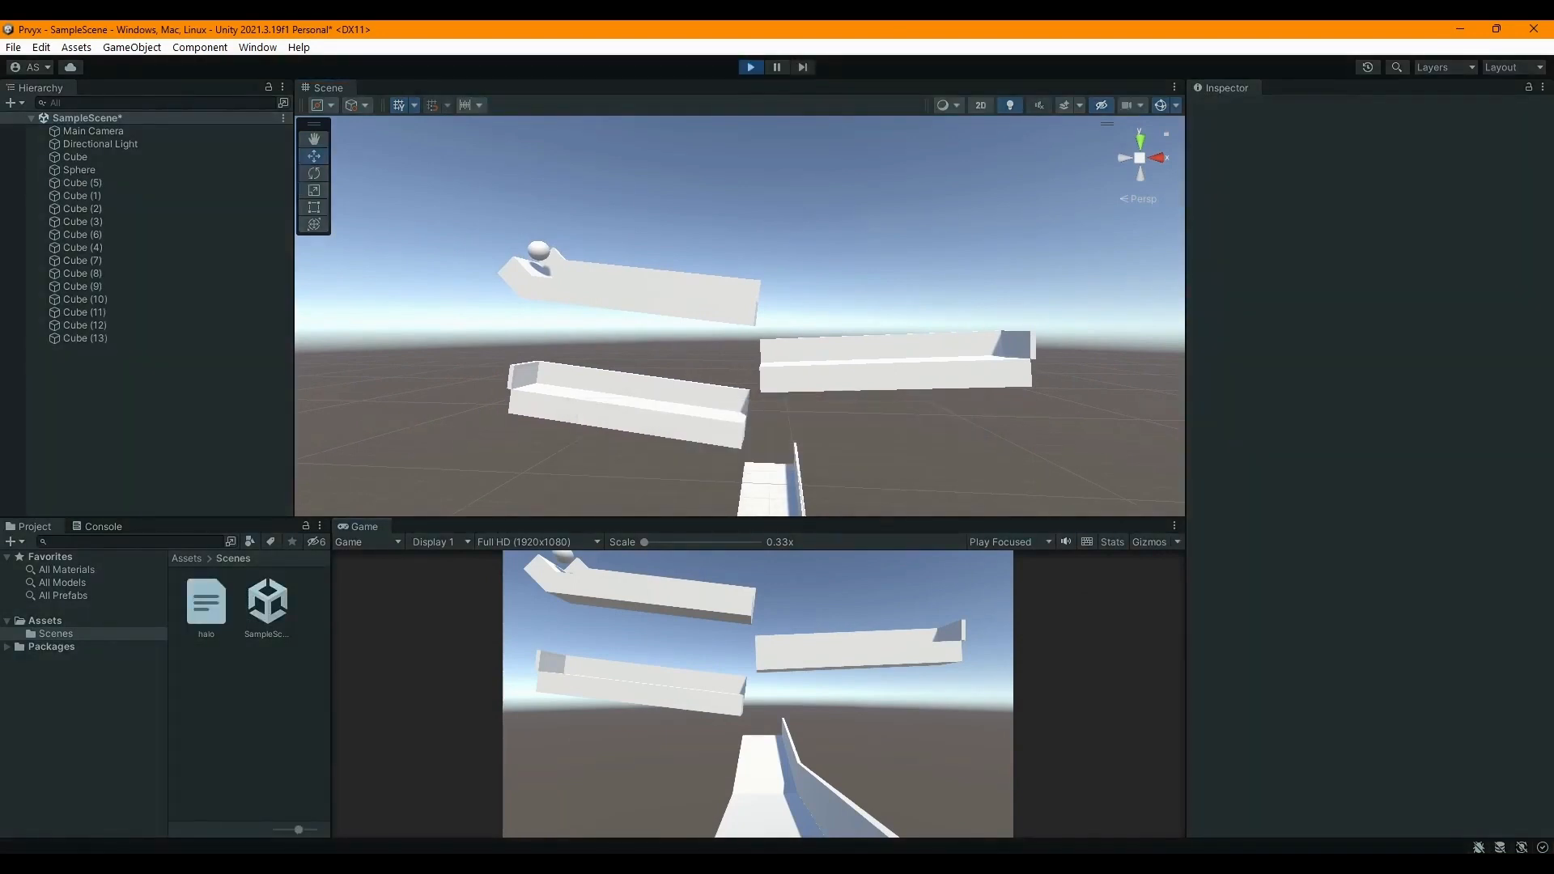
{"action": "left_click", "coordinate": [751, 68]}
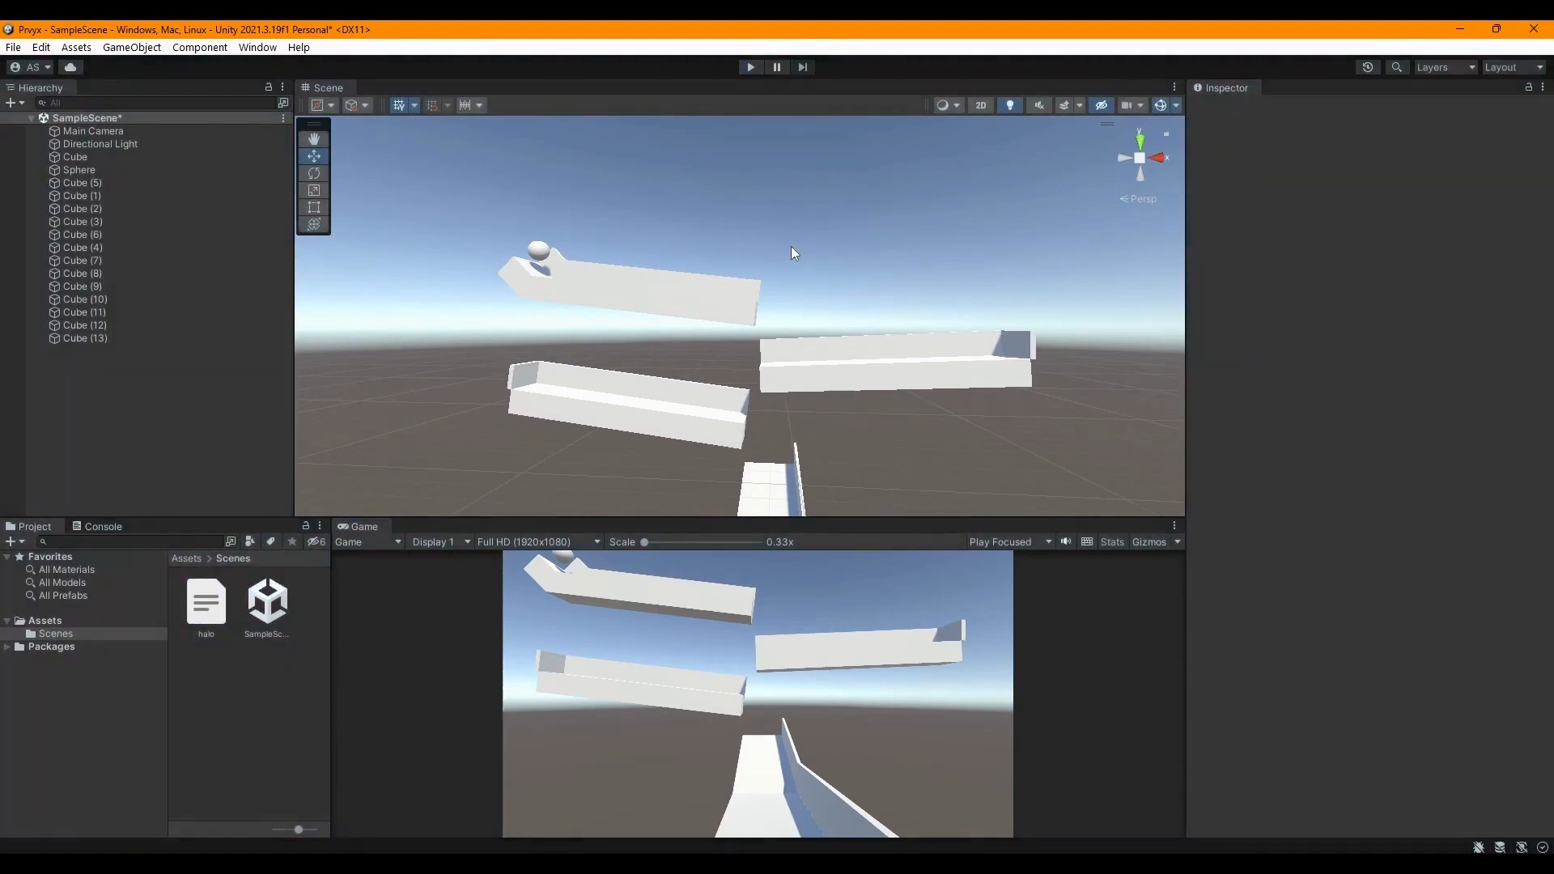
- Add a Rigidbody component to the Sphere and test it on the ramps in Play mode
{"action": "scroll", "coordinate": [815, 241], "scroll_direction": "up", "scroll_amount": 5}
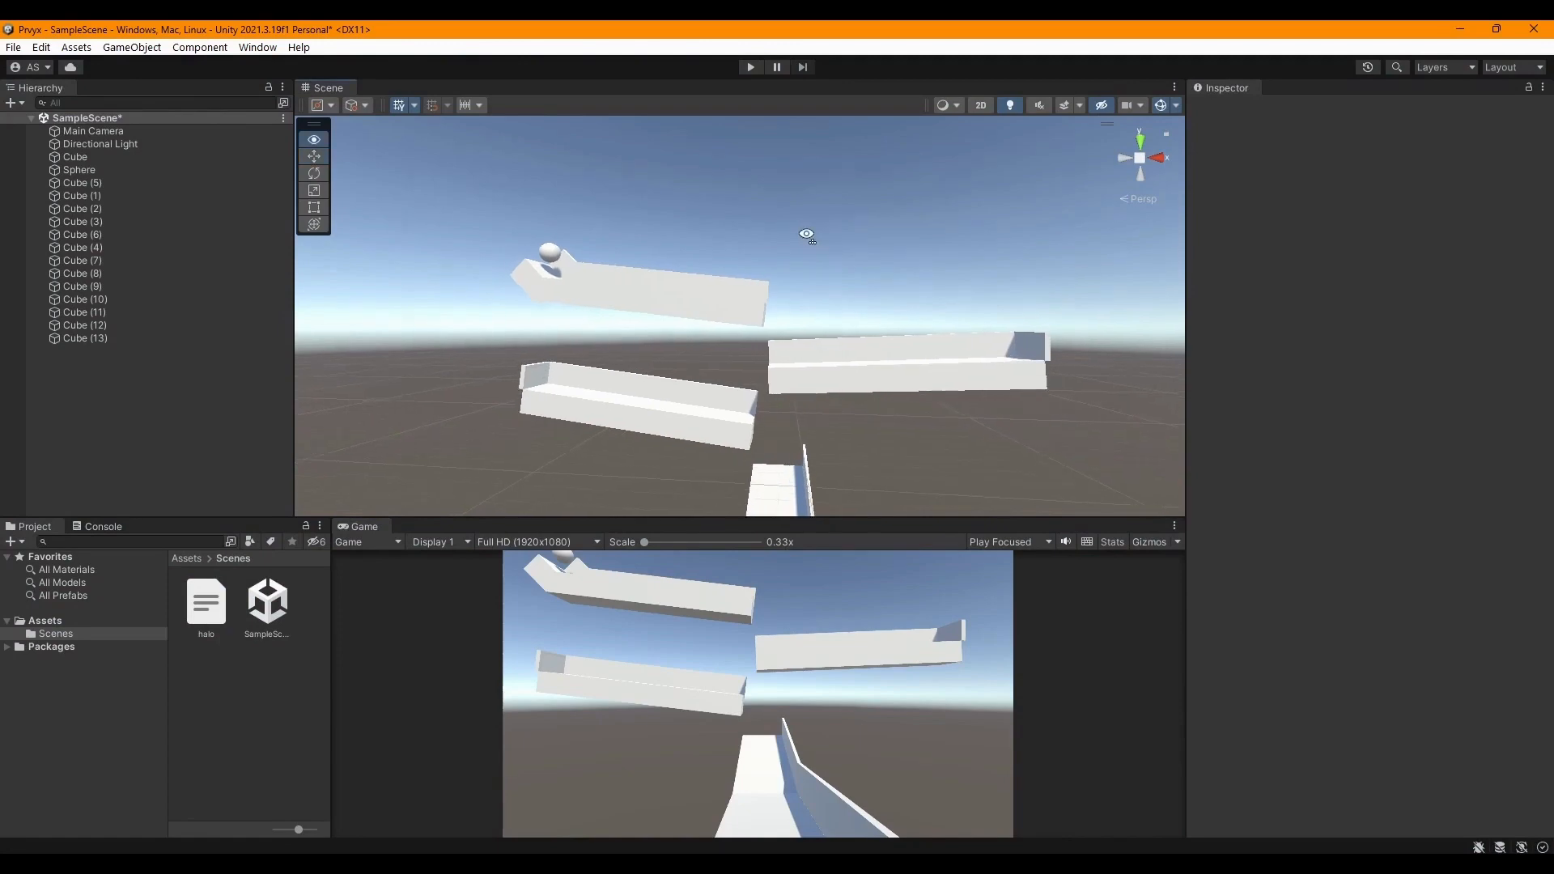
{"action": "left_click", "coordinate": [91, 170]}
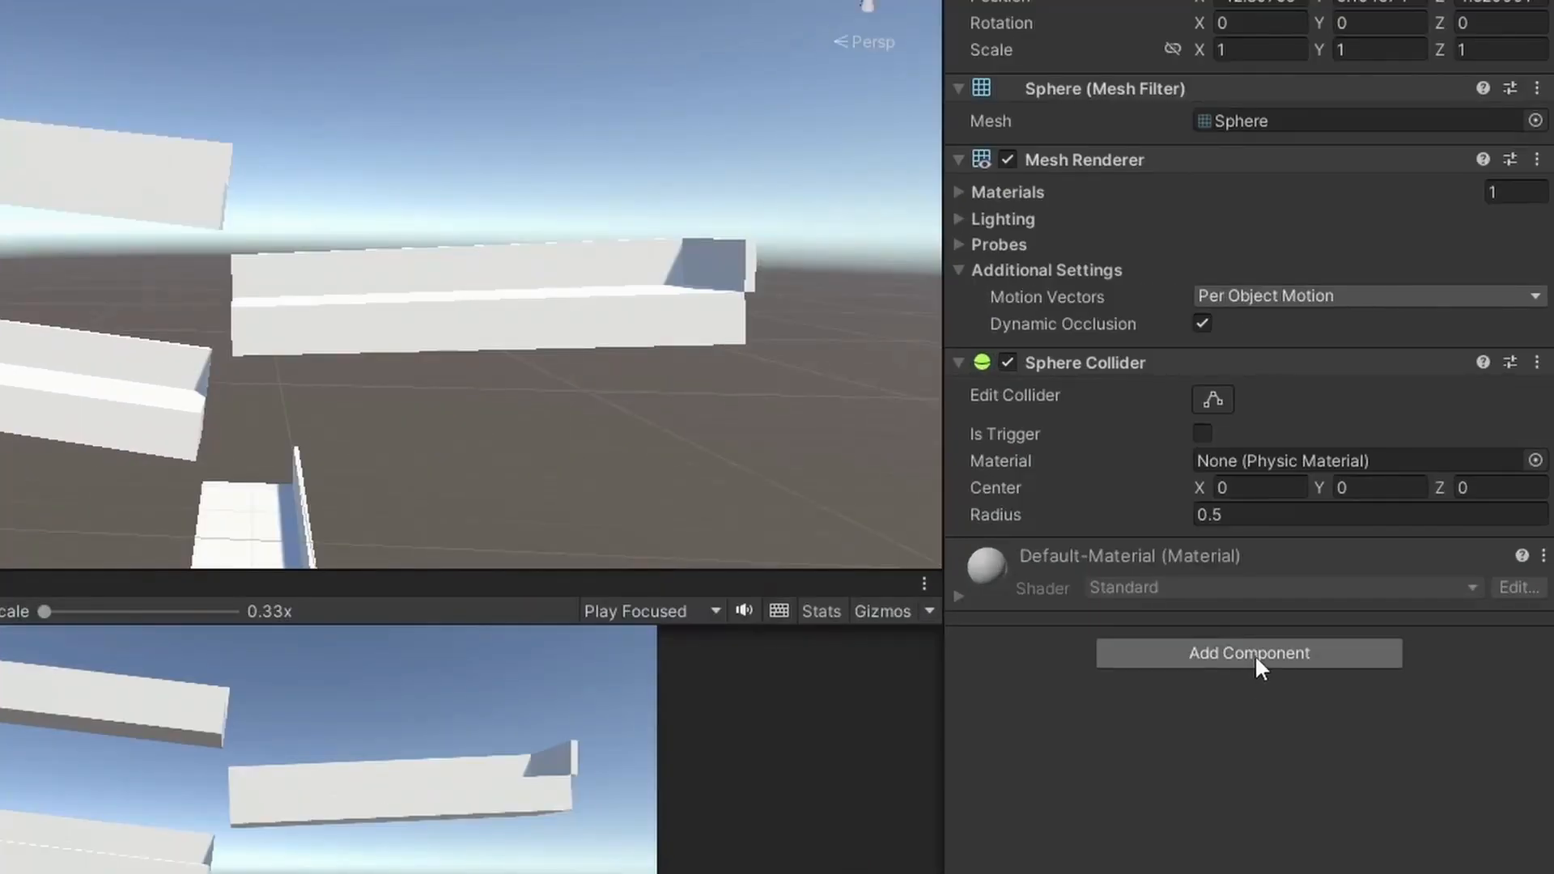
{"action": "left_click", "coordinate": [1255, 654]}
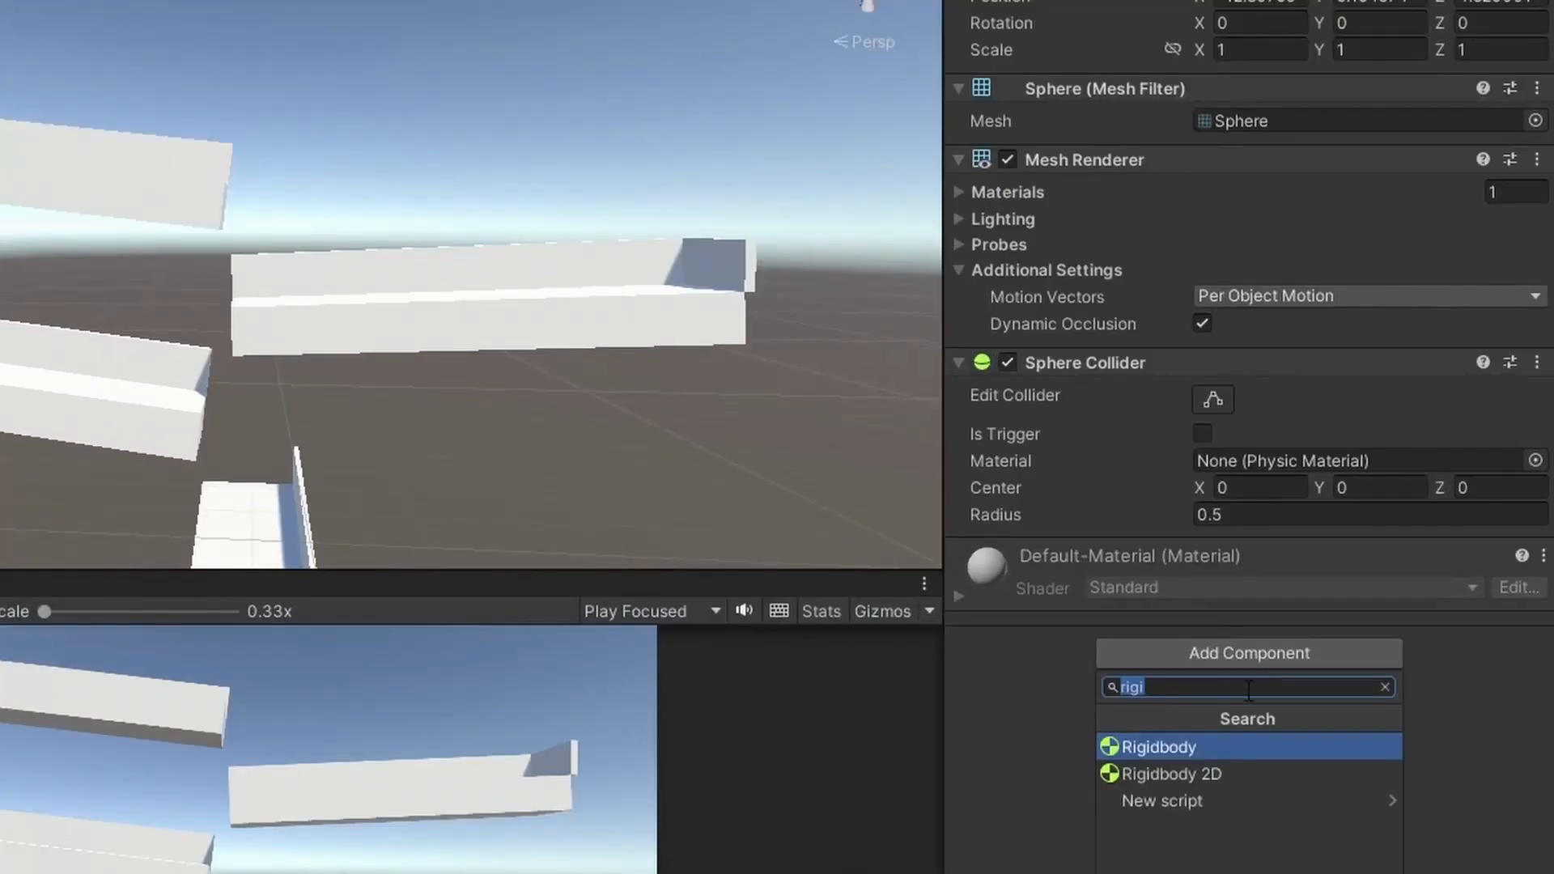
{"action": "left_click", "coordinate": [1178, 745]}
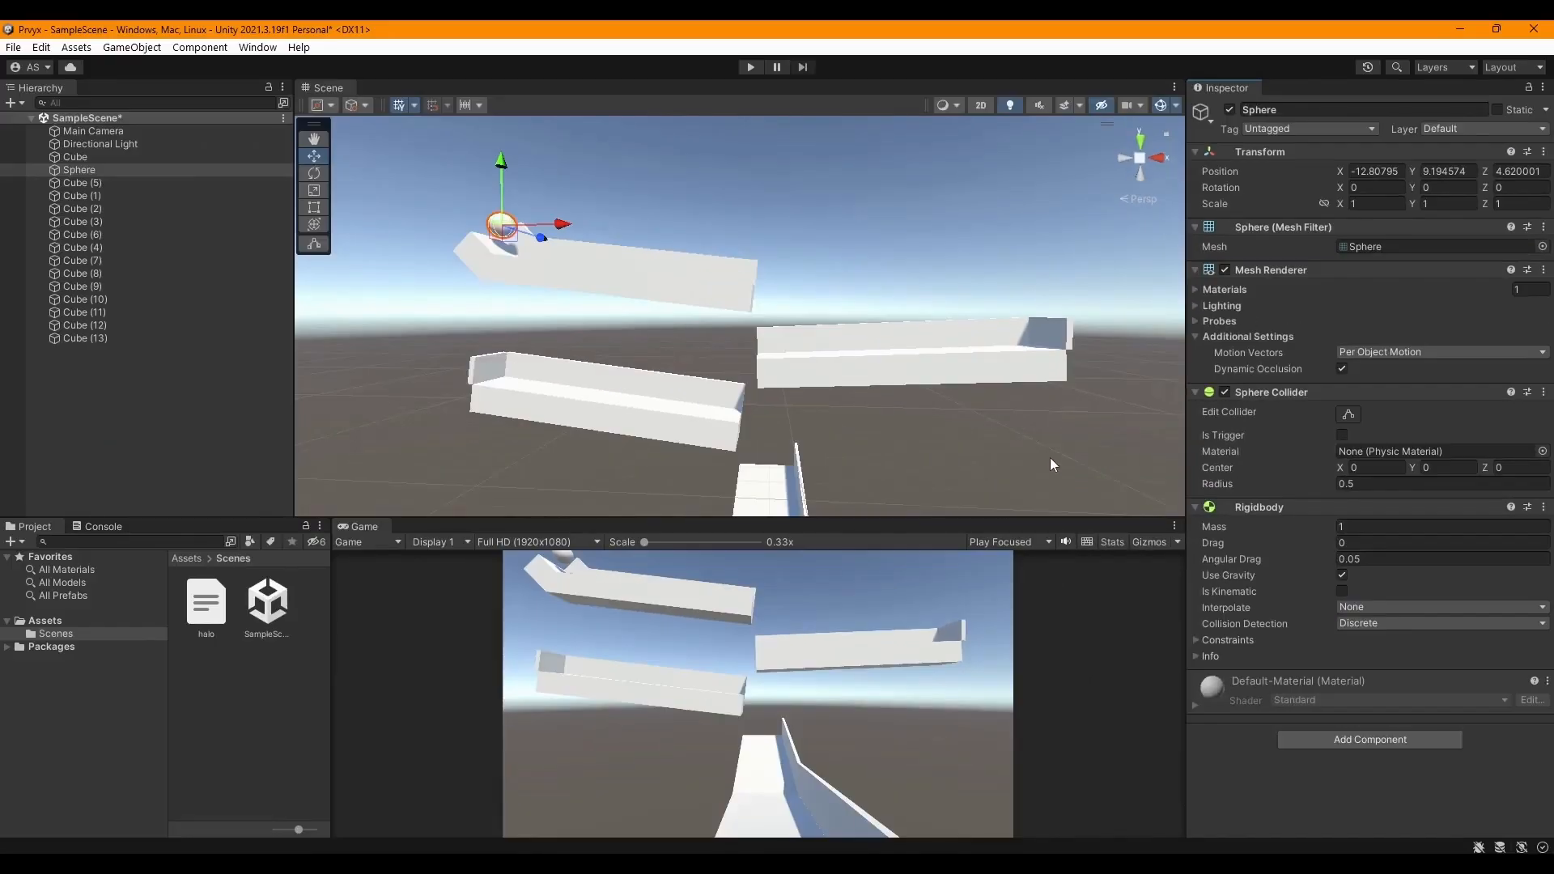
{"action": "left_click", "coordinate": [751, 68]}
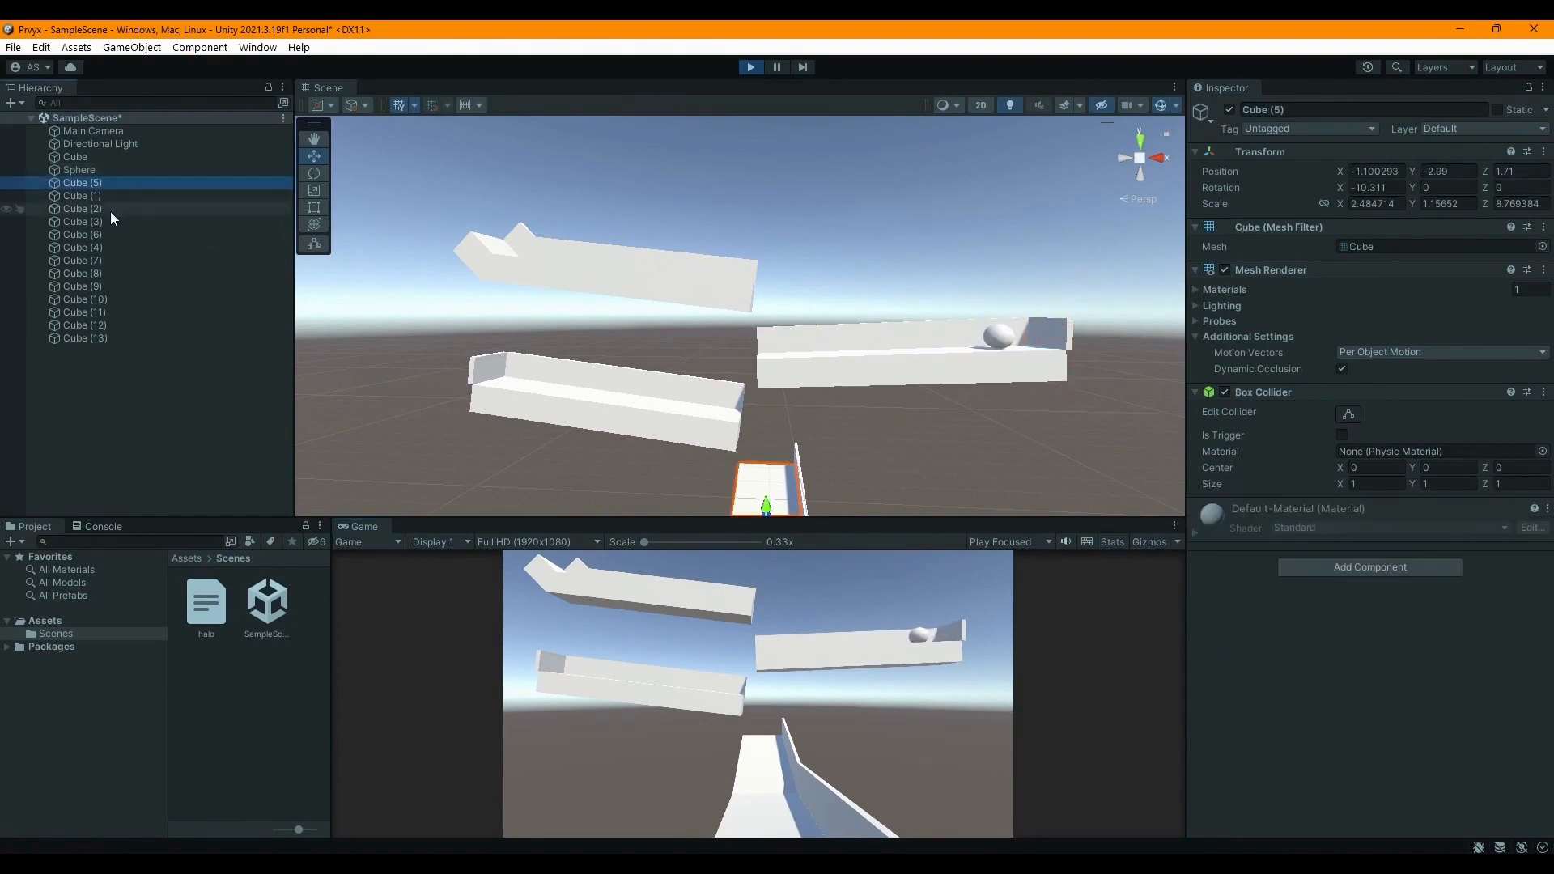
{"action": "left_click", "coordinate": [750, 67]}
- Set the Playmode tint color in the Preferences to a greyish blue, RGB 141, 177, 188, and close the Preferences
{"action": "left_click", "coordinate": [42, 48]}
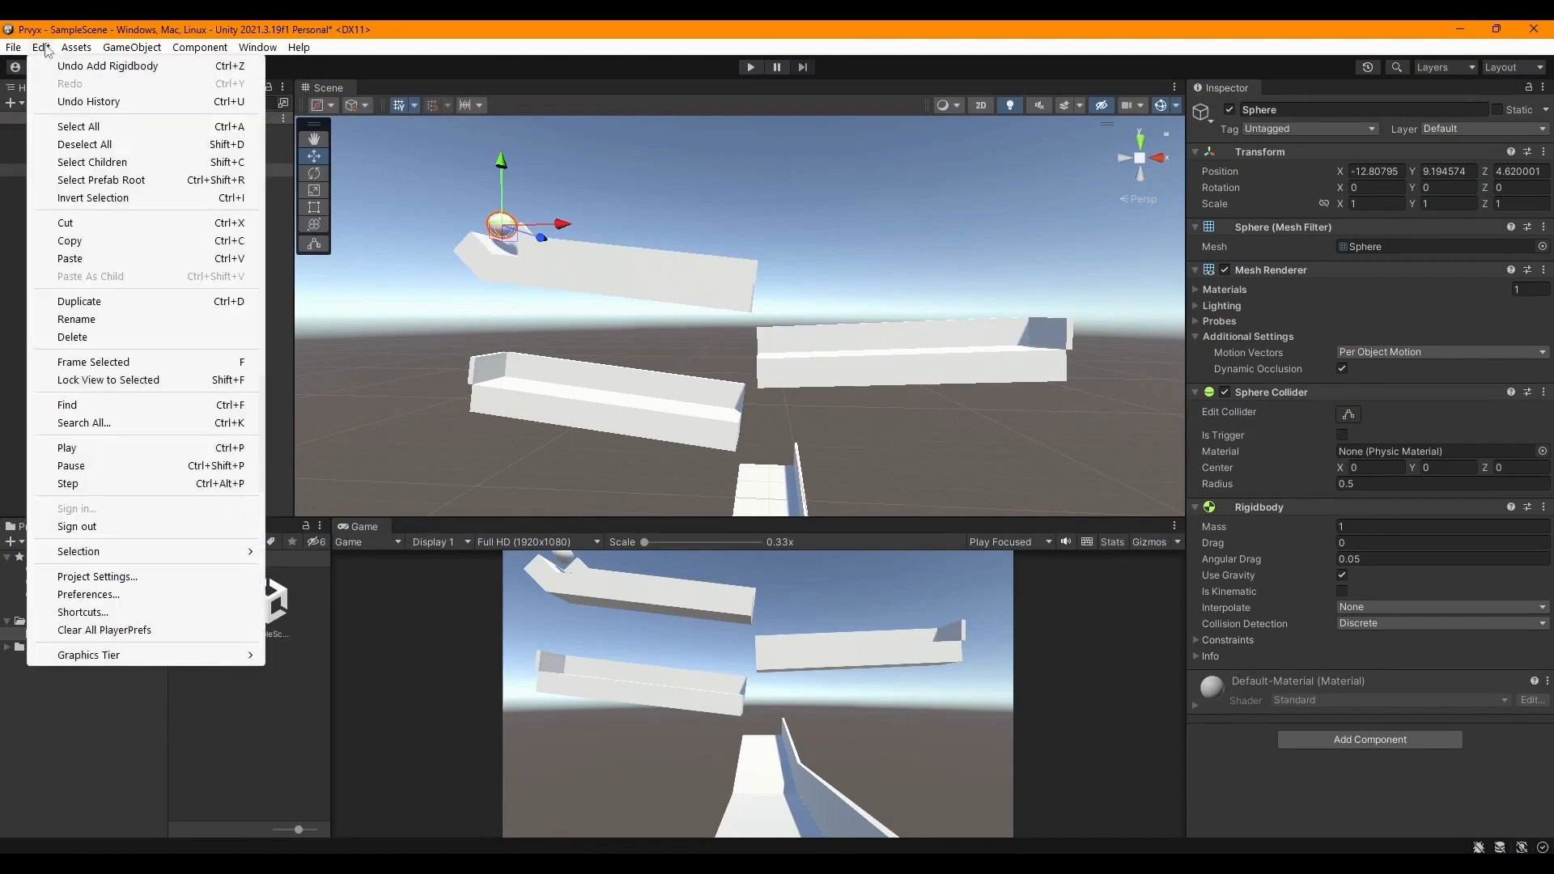
{"action": "left_click", "coordinate": [101, 594]}
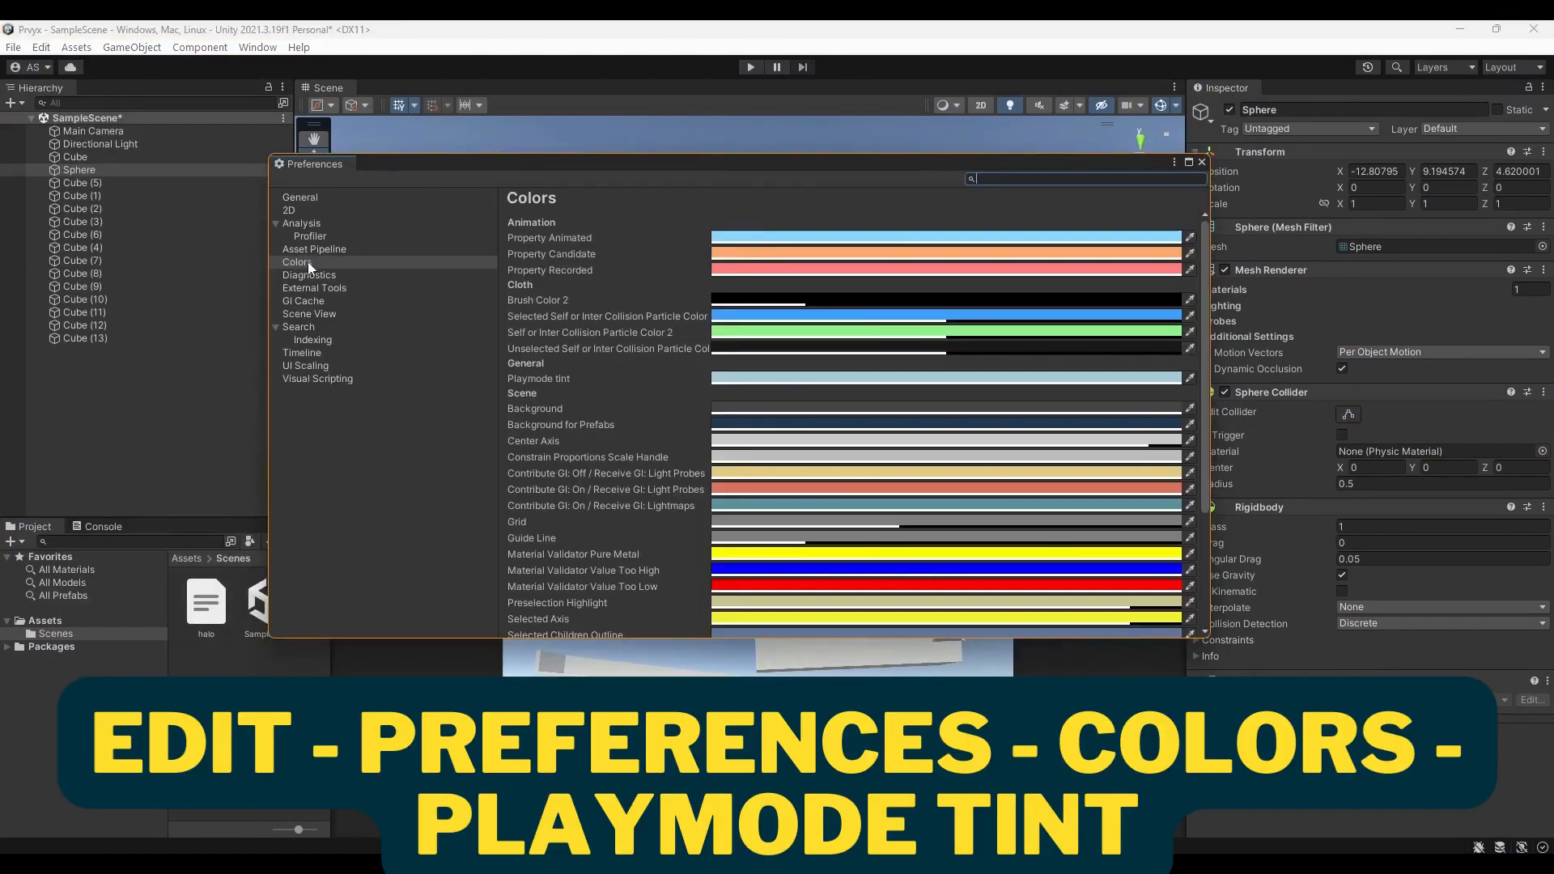
{"action": "left_click", "coordinate": [307, 261]}
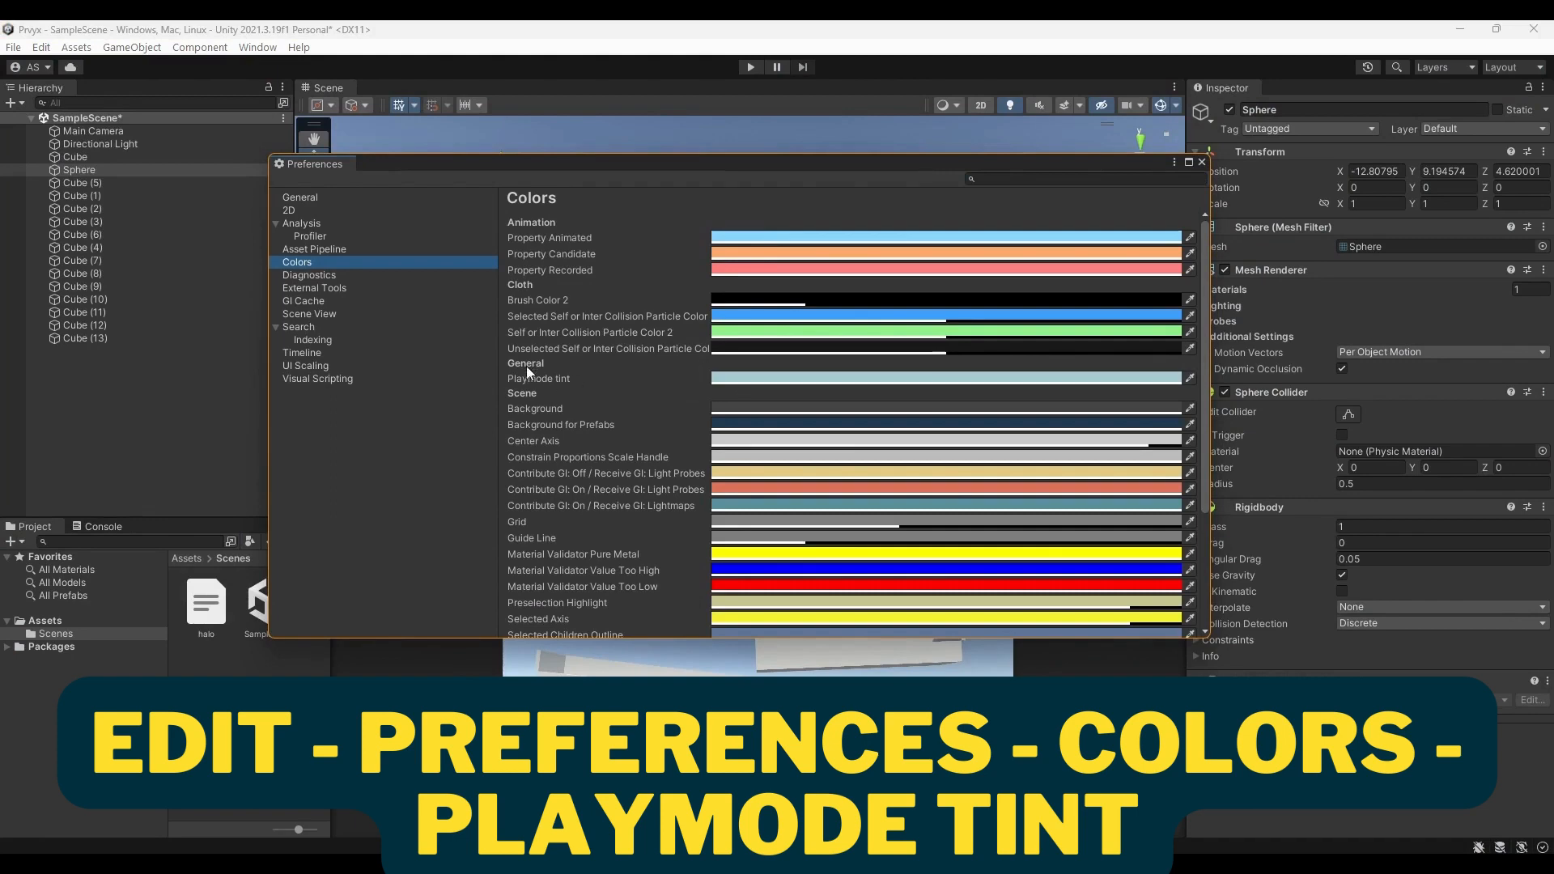
{"action": "left_click", "coordinate": [777, 379]}
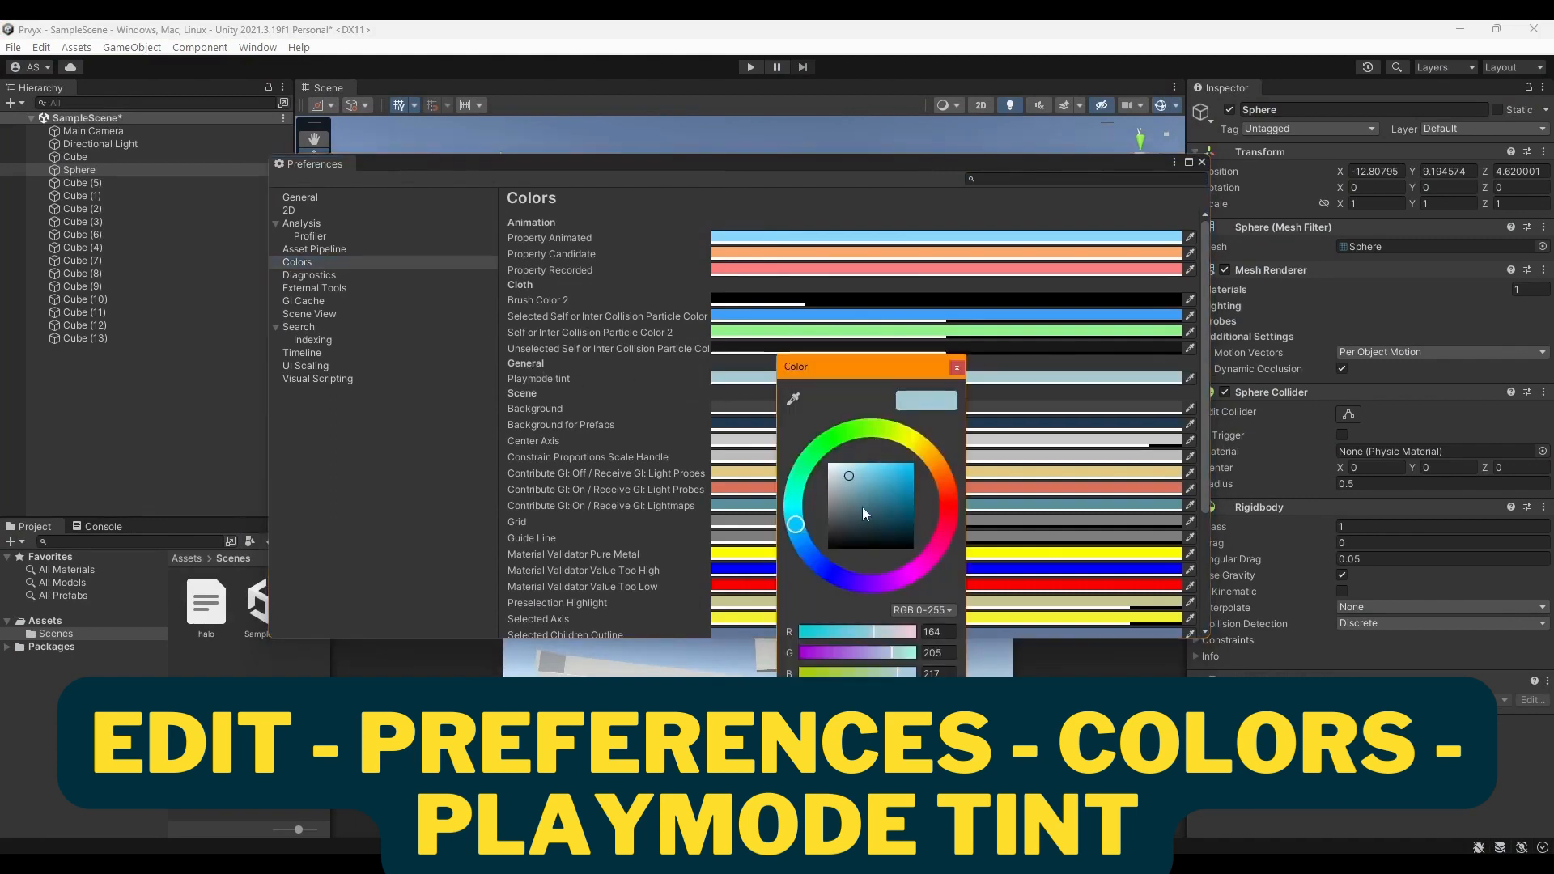
{"action": "left_click_drag", "start_coordinate": [862, 507], "coordinate": [892, 499]}
{"action": "left_click", "coordinate": [957, 367]}
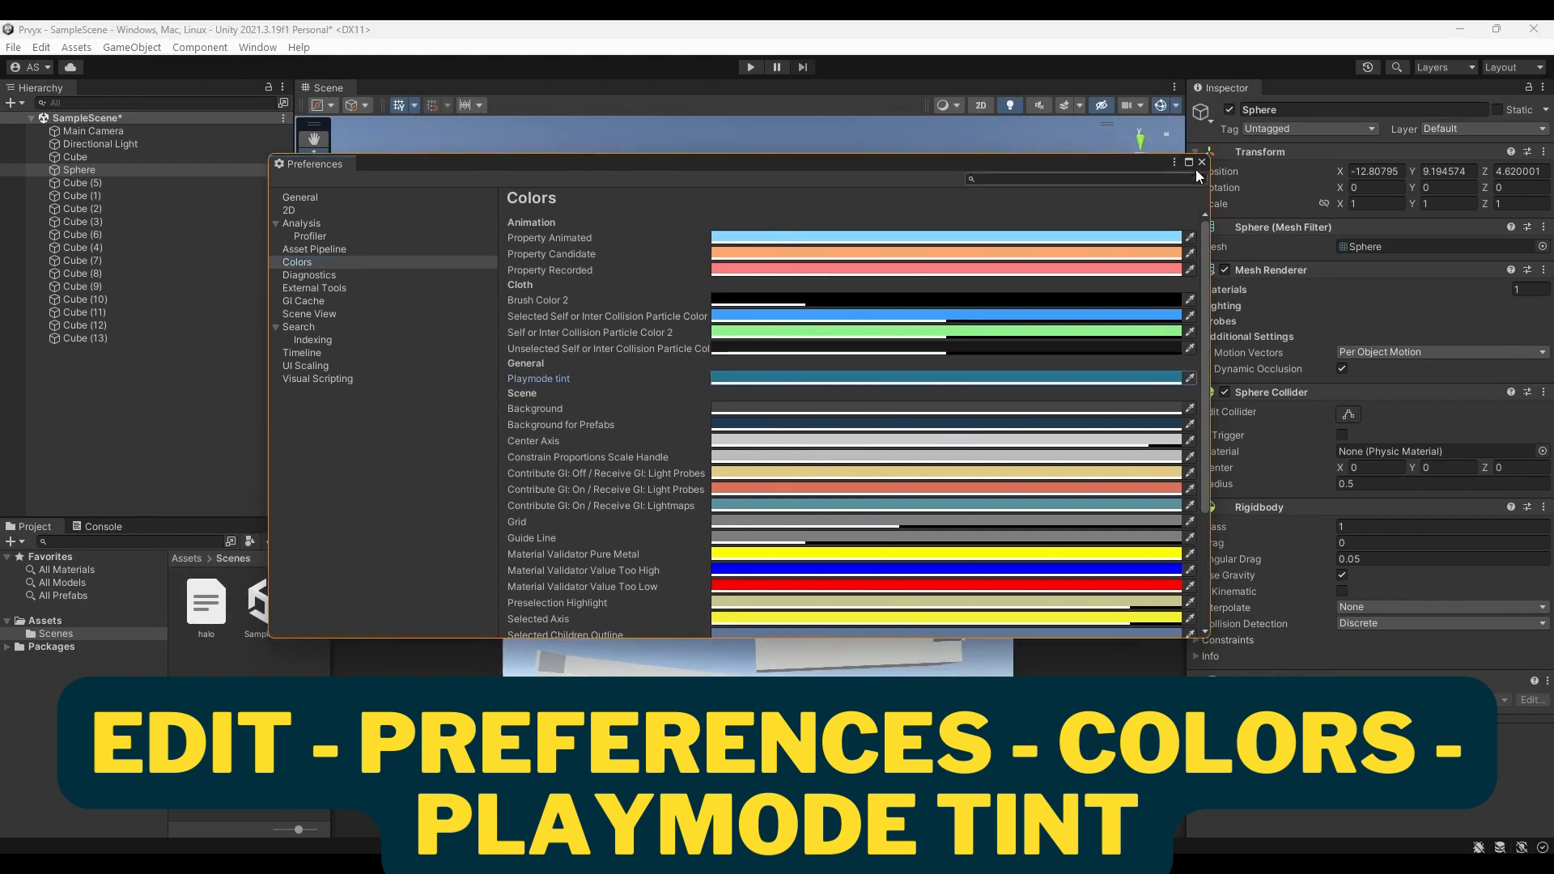
{"action": "left_click", "coordinate": [939, 378]}
{"action": "left_click_drag", "start_coordinate": [1021, 492], "coordinate": [1012, 480]}
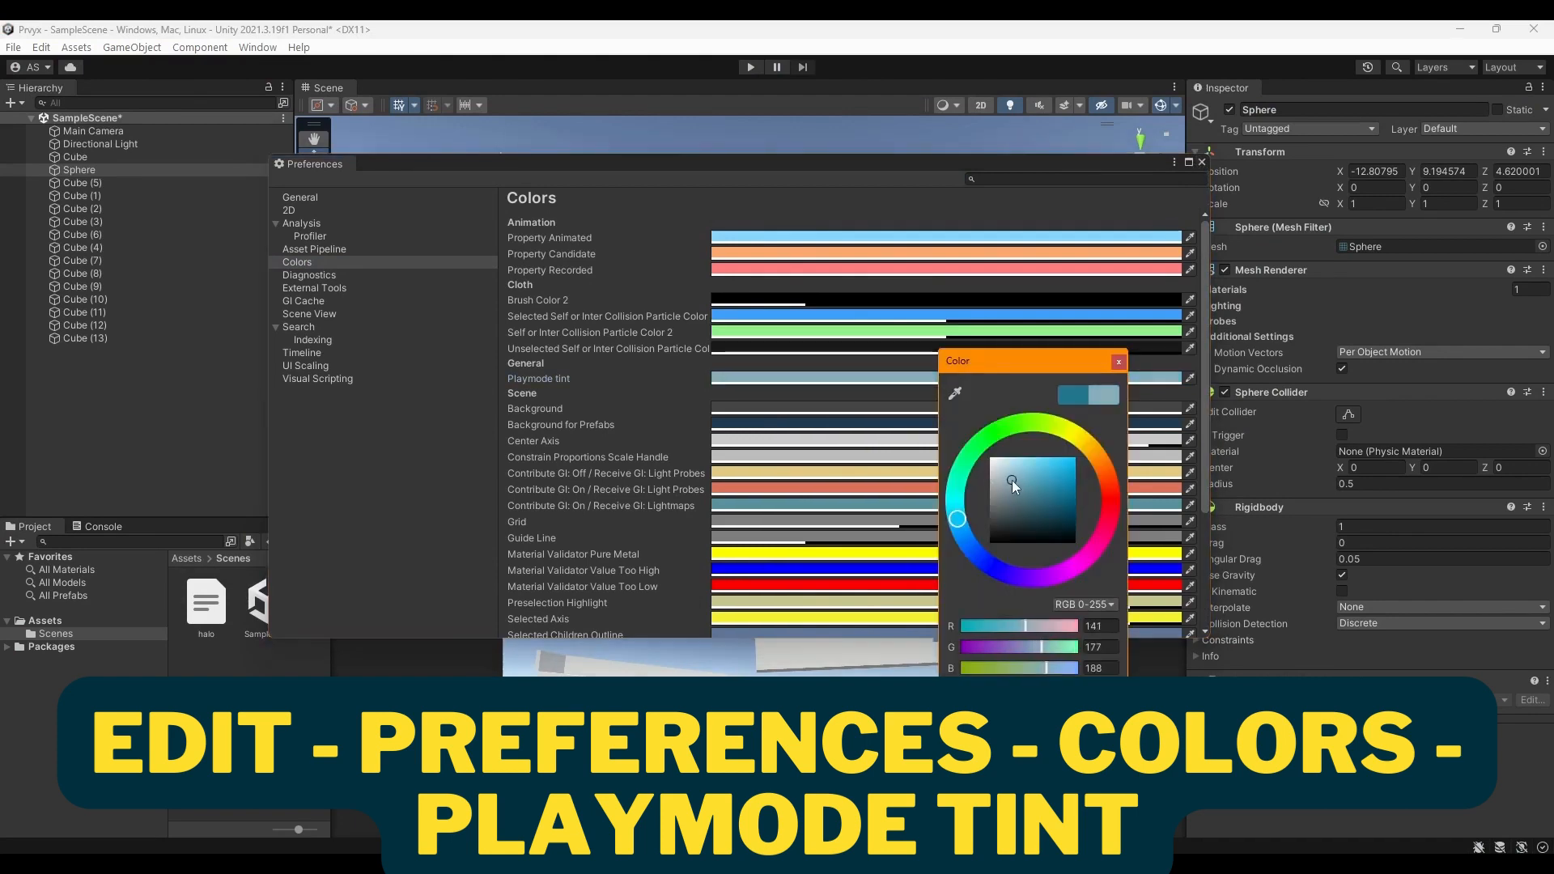
{"action": "left_click", "coordinate": [1118, 362]}
{"action": "left_click", "coordinate": [1202, 162]}
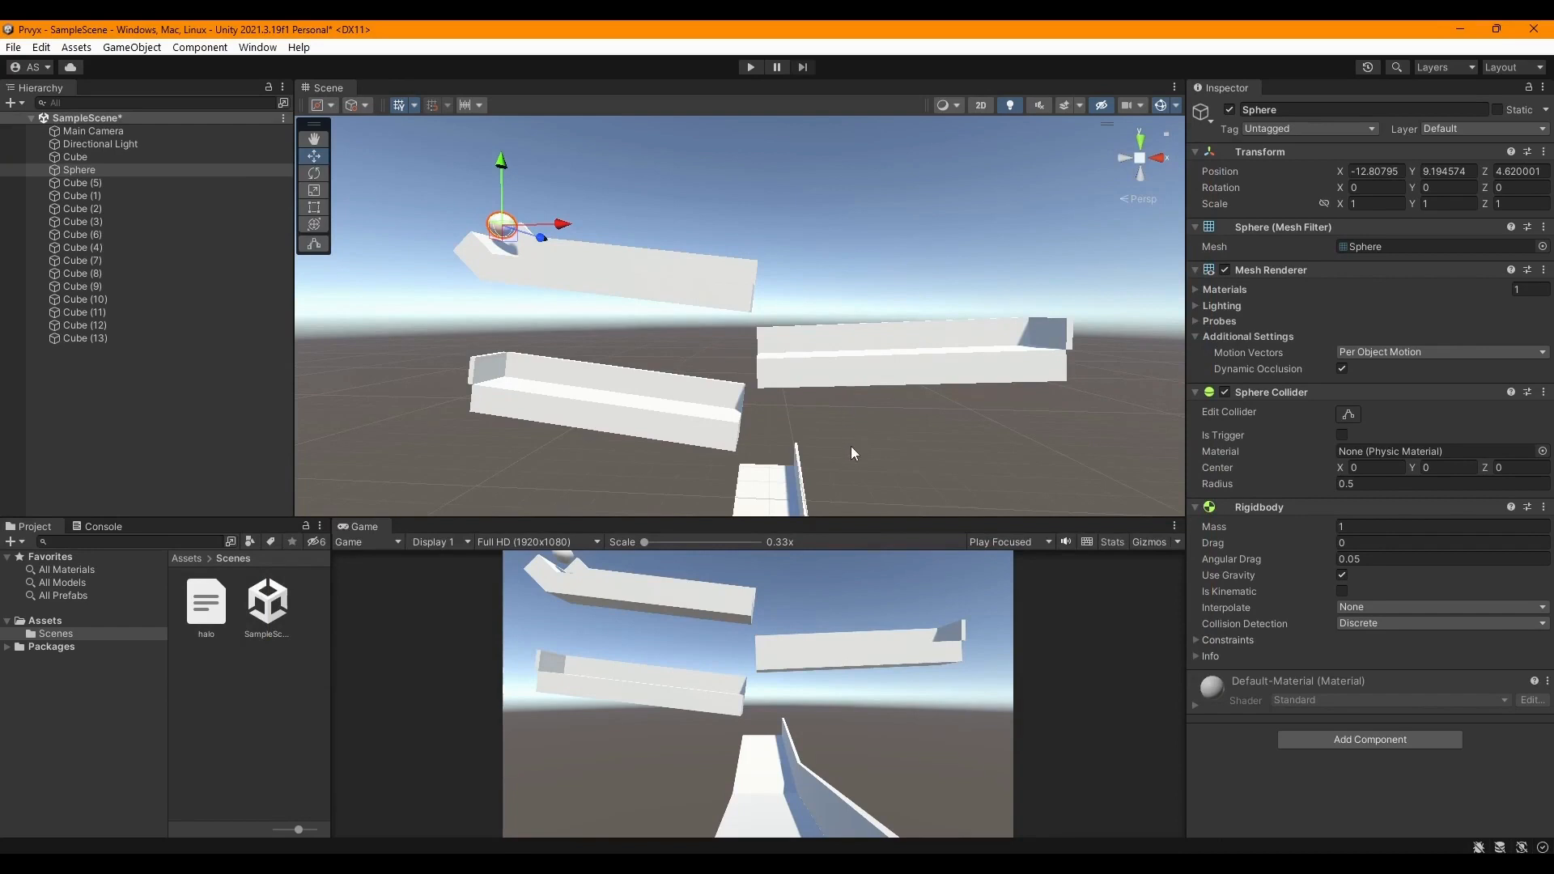
- Run the scene in Play mode and enlarge the Game view to watch the Sphere roll down the ramps
{"action": "left_click", "coordinate": [750, 66]}
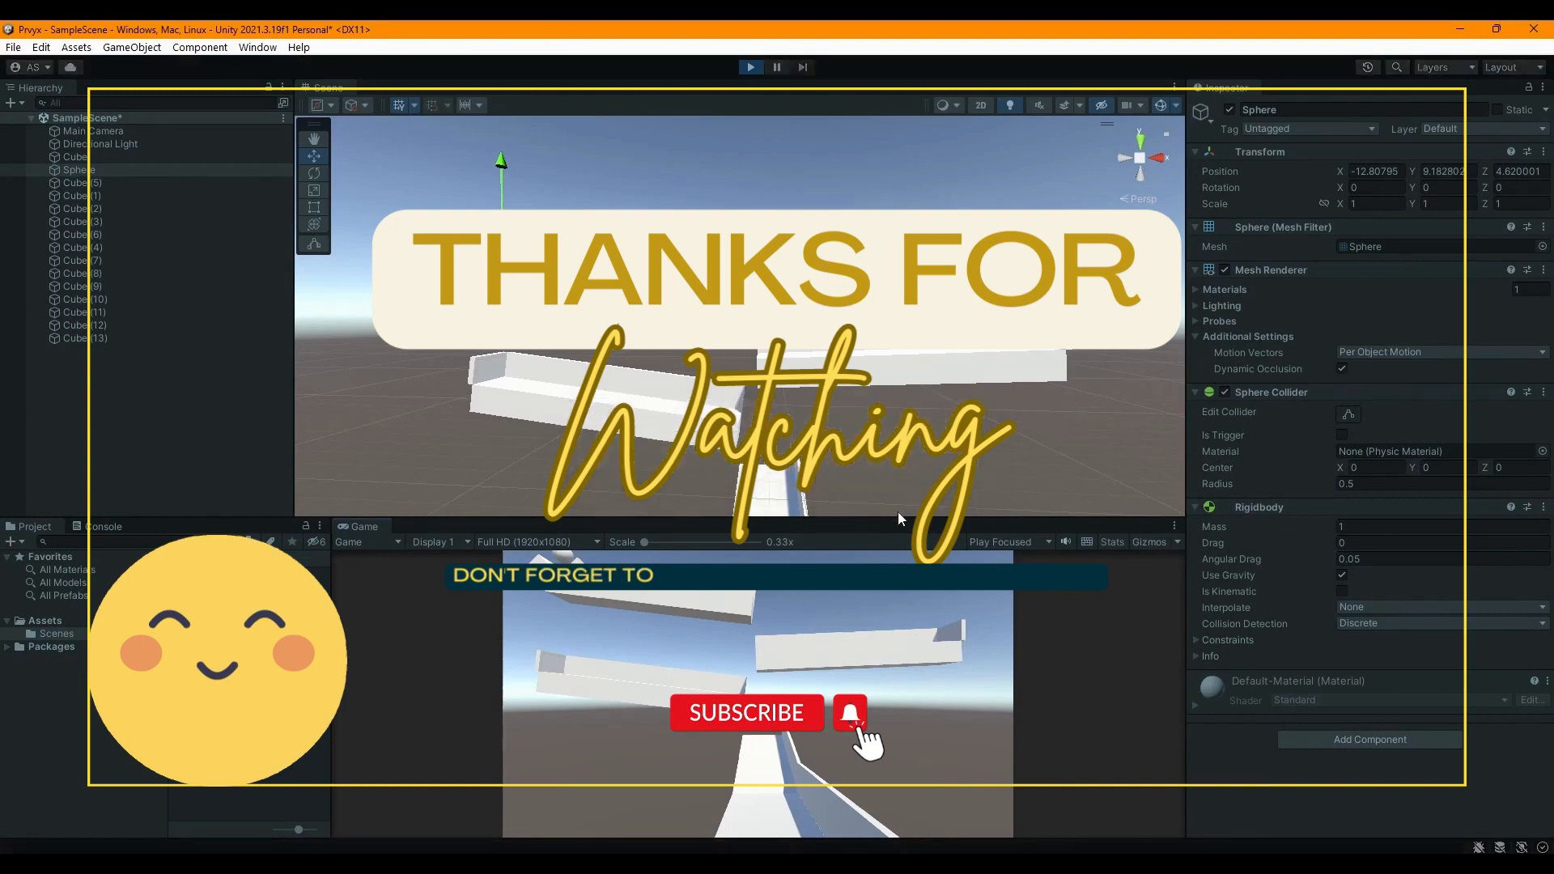
{"action": "left_click_drag", "start_coordinate": [897, 518], "coordinate": [889, 385]}
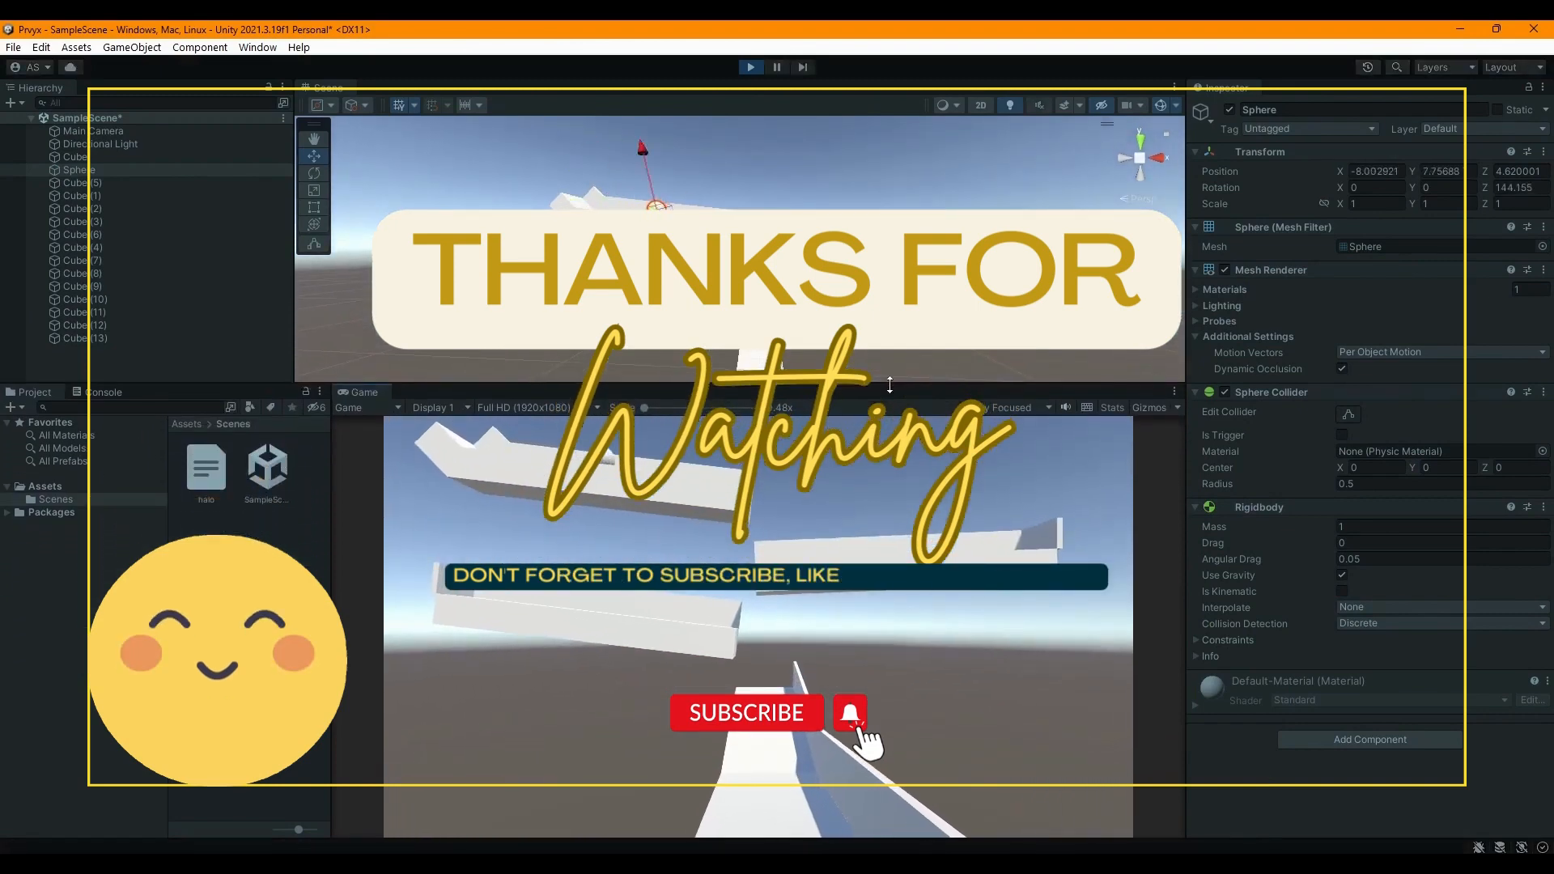